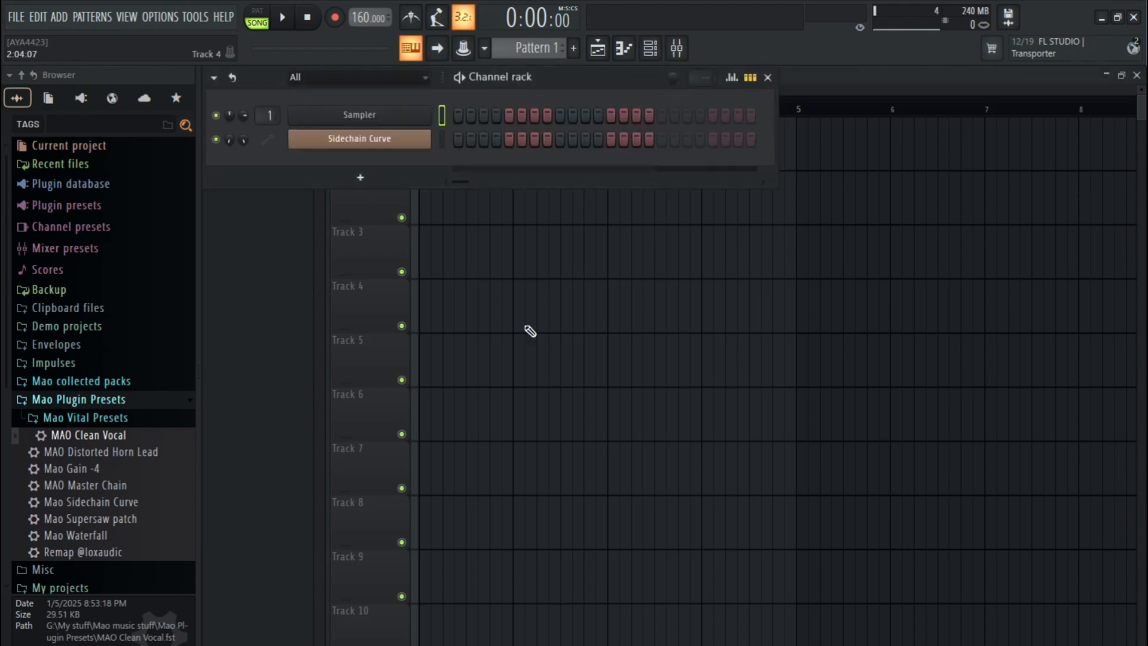
Step: Add a 3x Osc channel with oscillator 1 set to noise and enter a two-bar C5 note in Pattern 1
{"action": "left_click", "coordinate": [360, 177]}
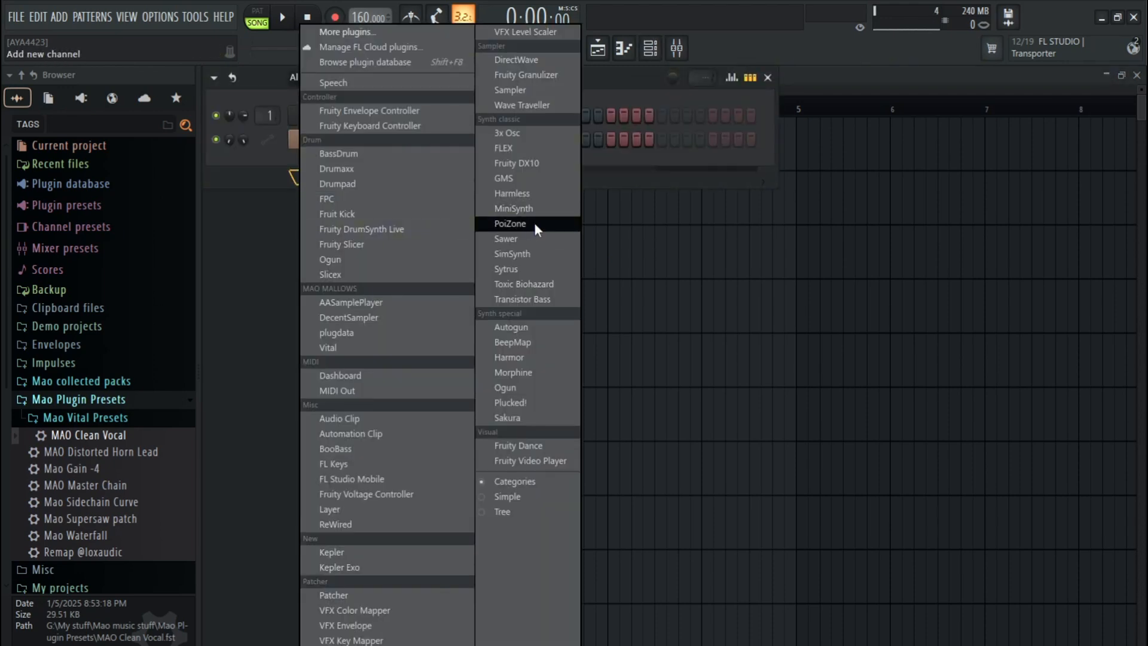
{"action": "left_click", "coordinate": [508, 132]}
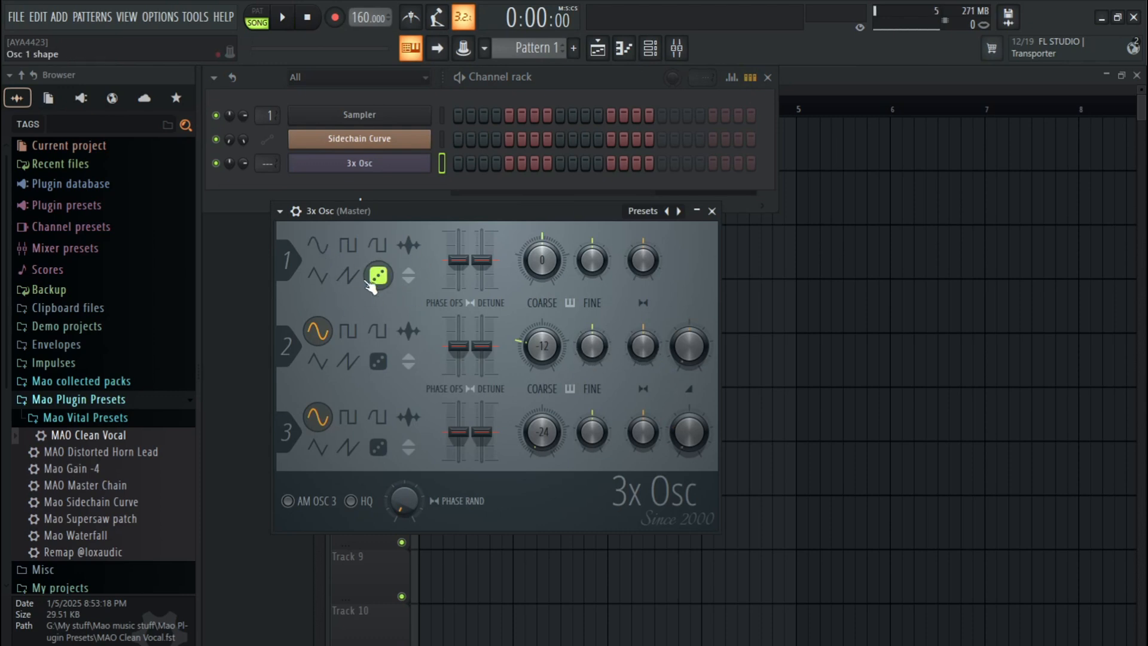
{"action": "key", "text": "F7"}
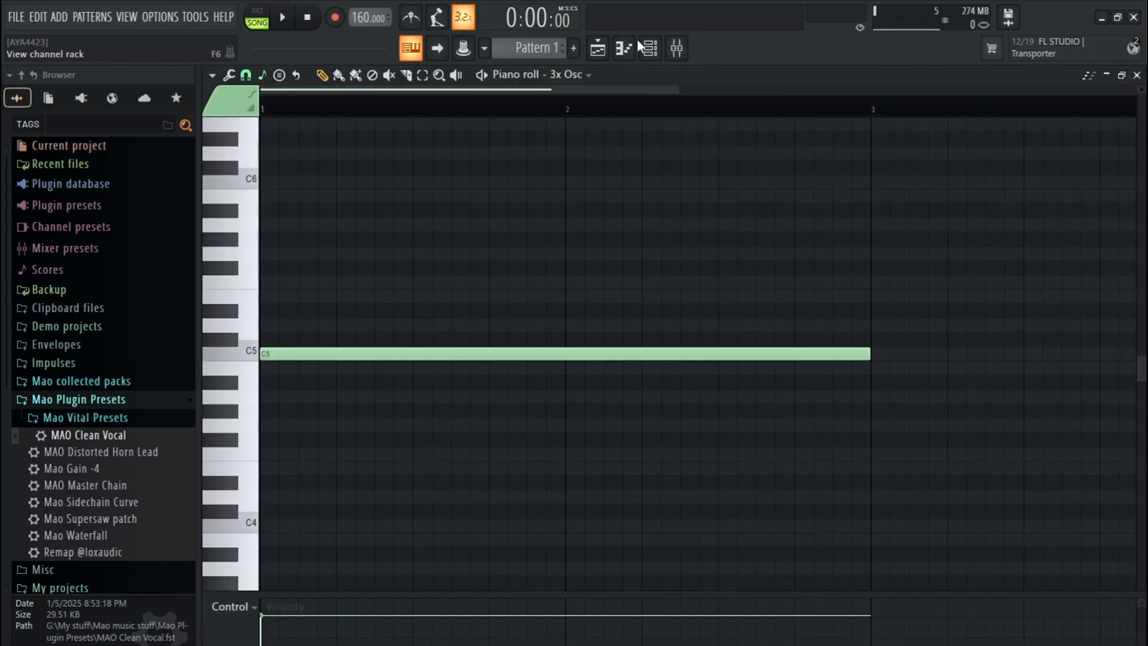
{"action": "left_click", "coordinate": [598, 48]}
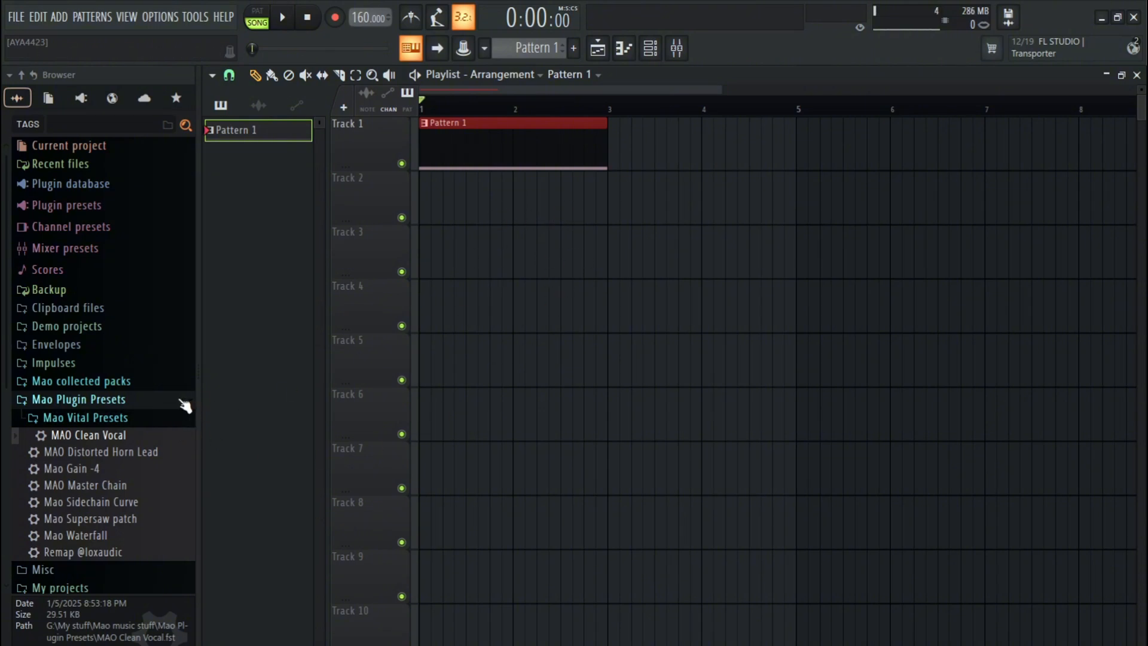
Step: Collapse the Mao Plugin Presets folder and look through the packs in the Mao collected packs folder
{"action": "left_click", "coordinate": [180, 400]}
{"action": "left_click", "coordinate": [81, 381]}
{"action": "scroll", "coordinate": [24, 370], "scroll_direction": "down", "scroll_amount": 10}
{"action": "scroll", "coordinate": [99, 302], "scroll_direction": "up", "scroll_amount": 3}
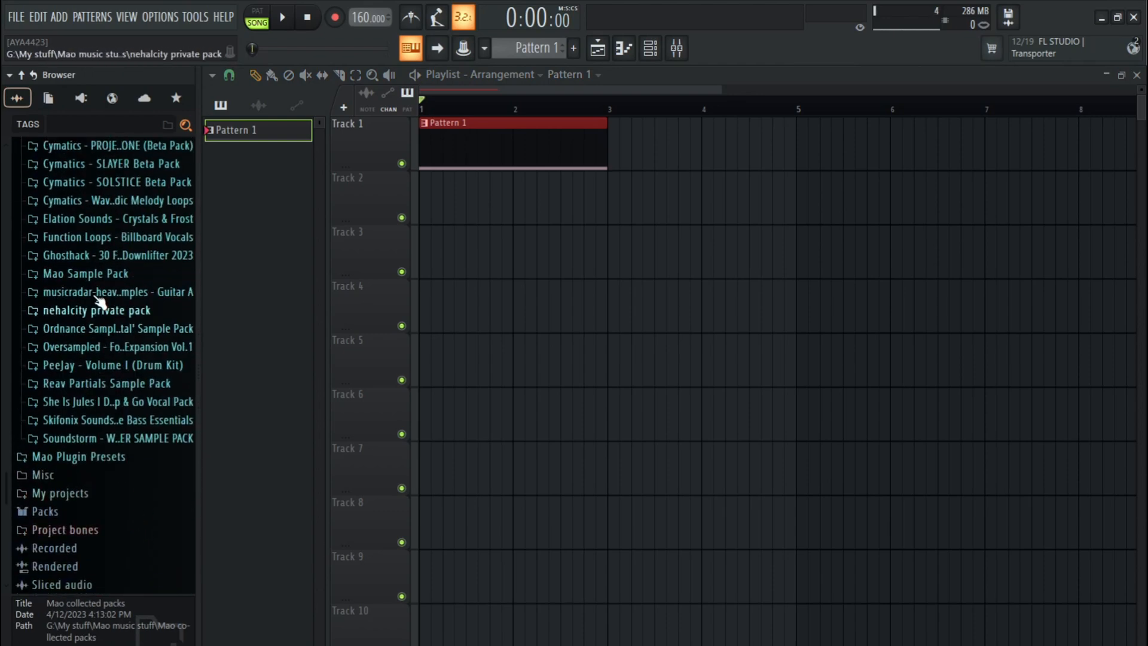
{"action": "left_click", "coordinate": [453, 145]}
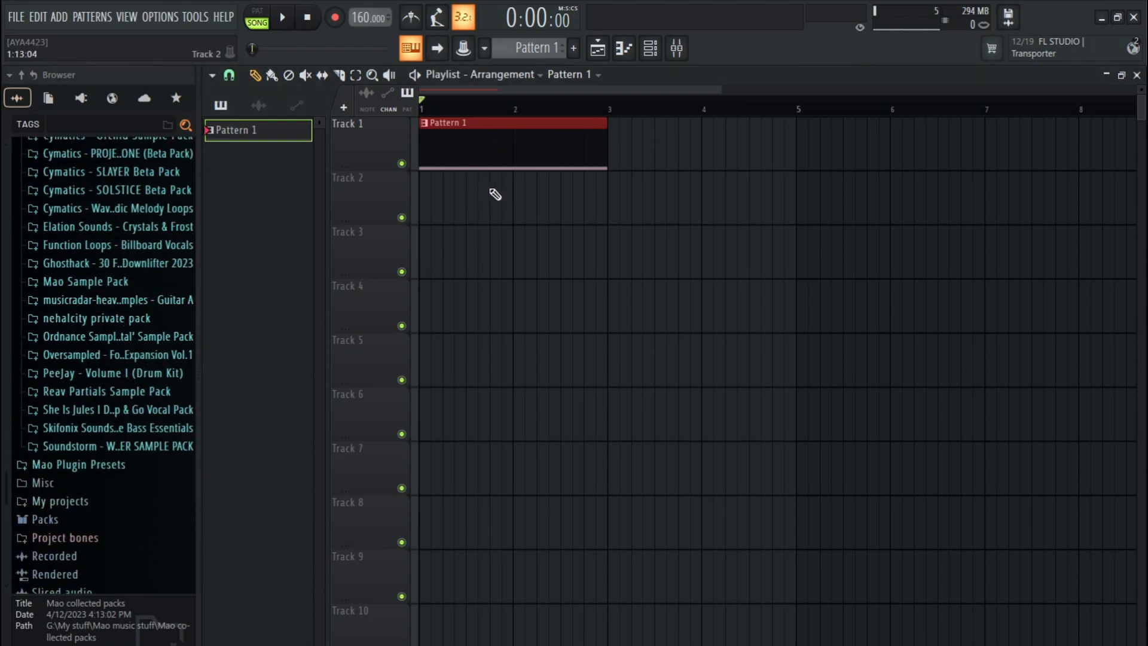
{"action": "key", "text": "space"}
{"action": "key", "text": "space"}
{"action": "key", "text": "F9"}
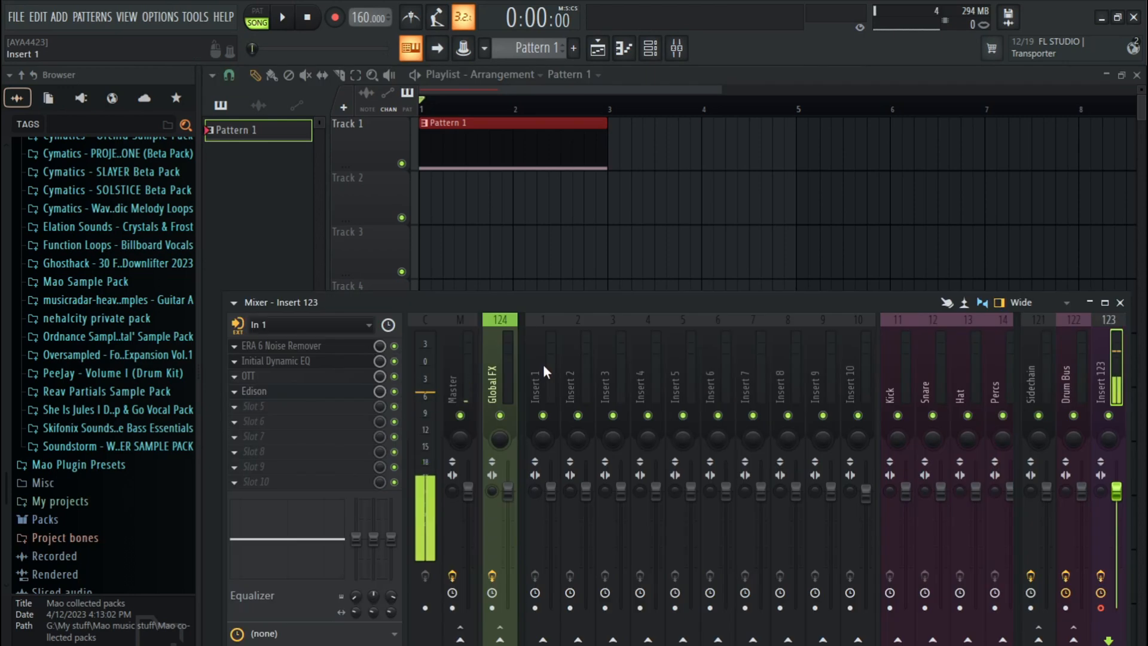
{"action": "key", "text": "F9"}
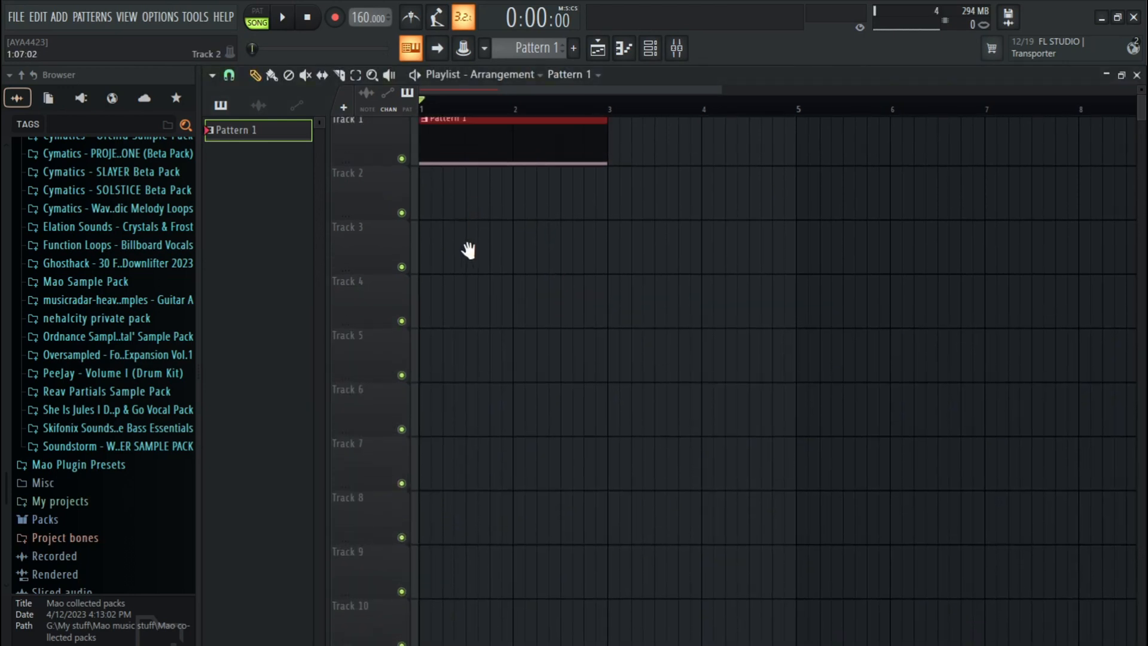
Step: Consolidate the Pattern 1 clip into an audio clip and give it a fade-in across most of its two bars
{"action": "left_click", "coordinate": [424, 119]}
{"action": "left_click", "coordinate": [553, 398]}
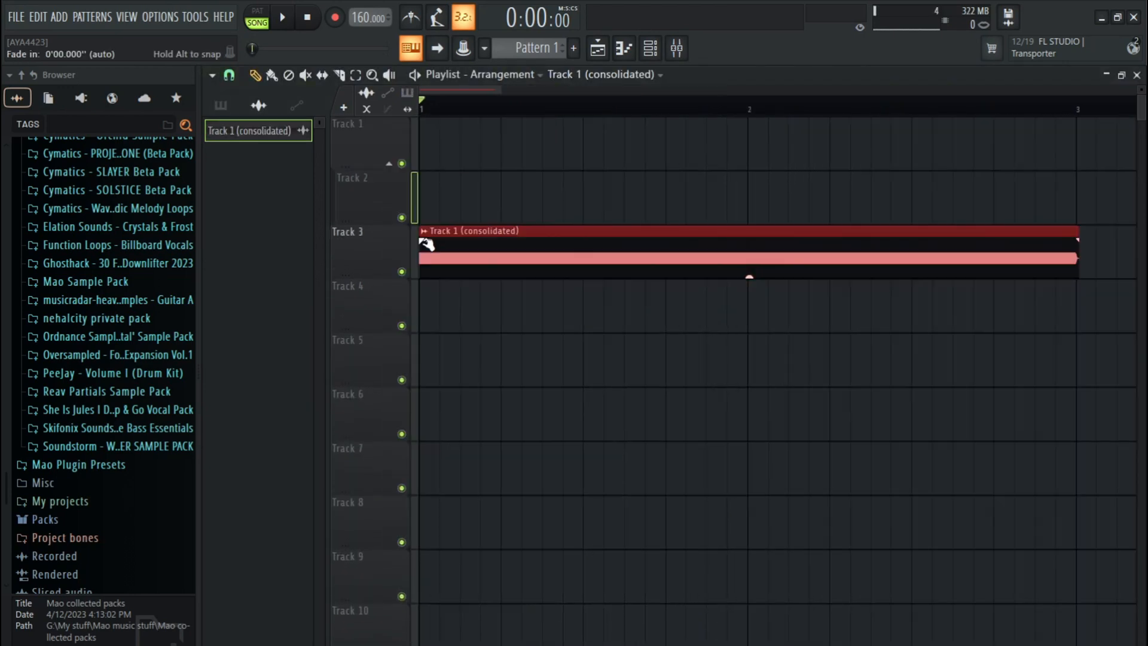
{"action": "left_click_drag", "start_coordinate": [426, 244], "coordinate": [1010, 245]}
{"action": "scroll", "coordinate": [719, 323], "scroll_direction": "down", "scroll_amount": 2}
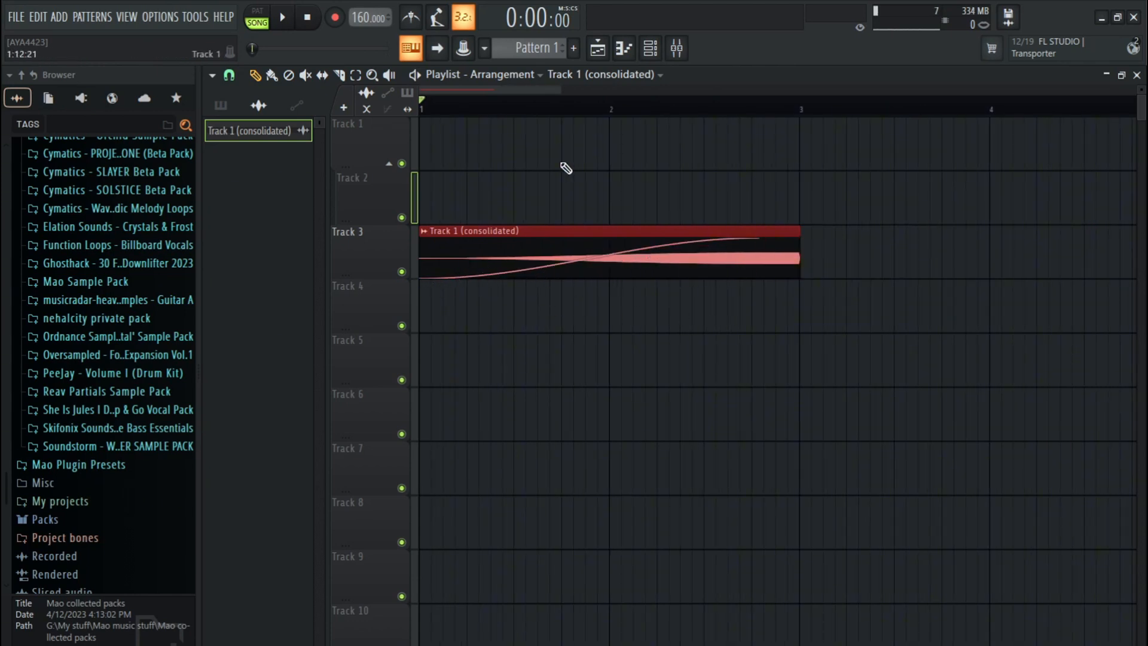
{"action": "key", "text": "space"}
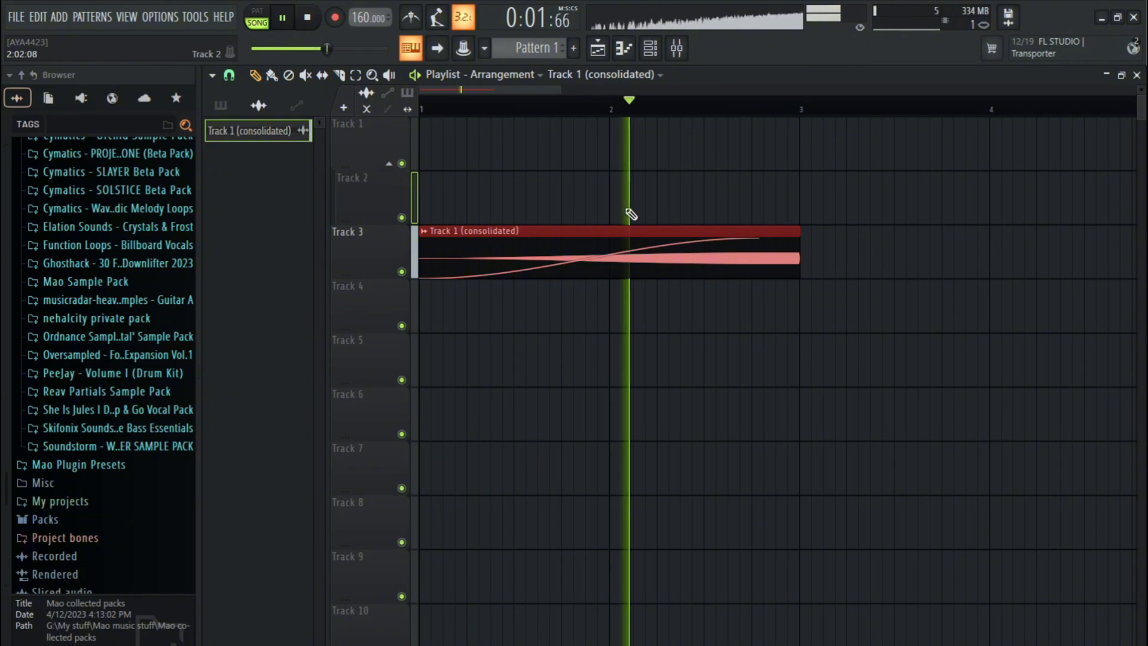
{"action": "key", "text": "space"}
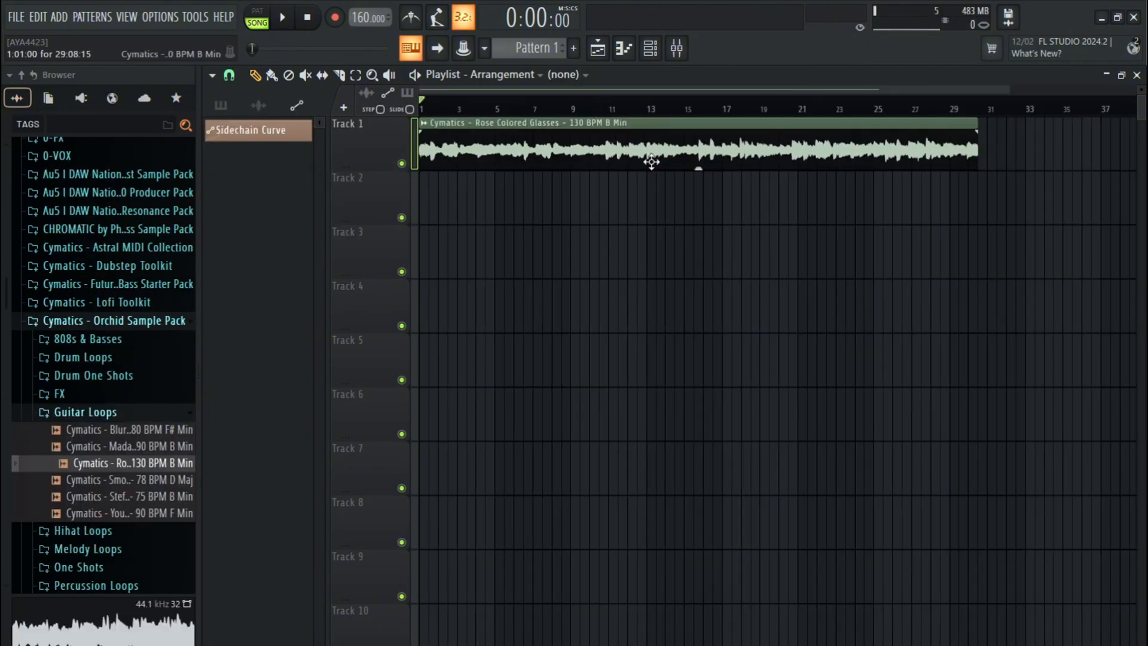
Step: Select the Cymatics - Rose Colored Glasses guitar loop on Track 1 and audition it
{"action": "scroll", "coordinate": [554, 240], "scroll_direction": "up", "scroll_amount": 2}
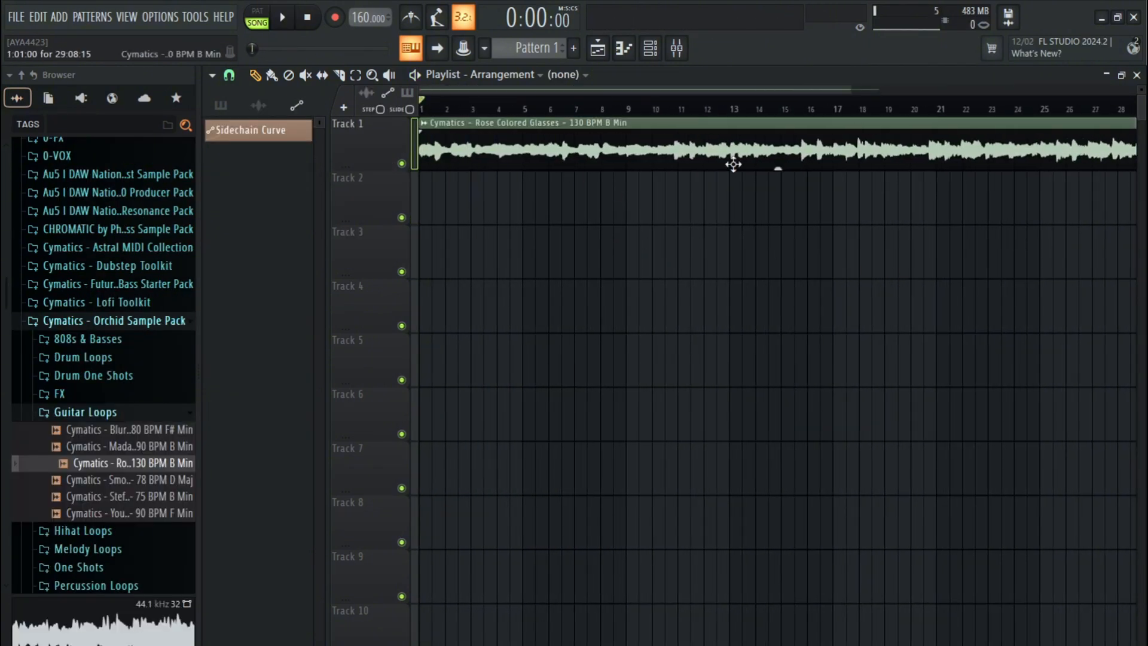
{"action": "scroll", "coordinate": [815, 285], "scroll_direction": "down", "scroll_amount": 2}
{"action": "left_click", "coordinate": [688, 50]}
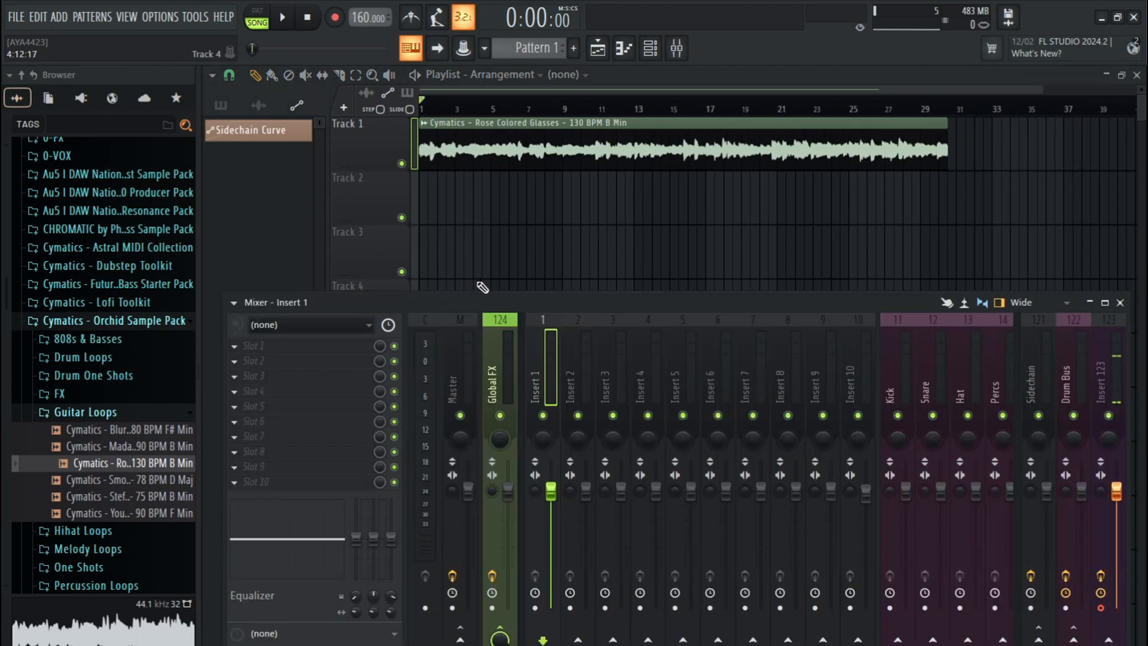
{"action": "left_click", "coordinate": [513, 206]}
{"action": "left_click", "coordinate": [471, 134]}
{"action": "scroll", "coordinate": [490, 220], "scroll_direction": "up", "scroll_amount": 2}
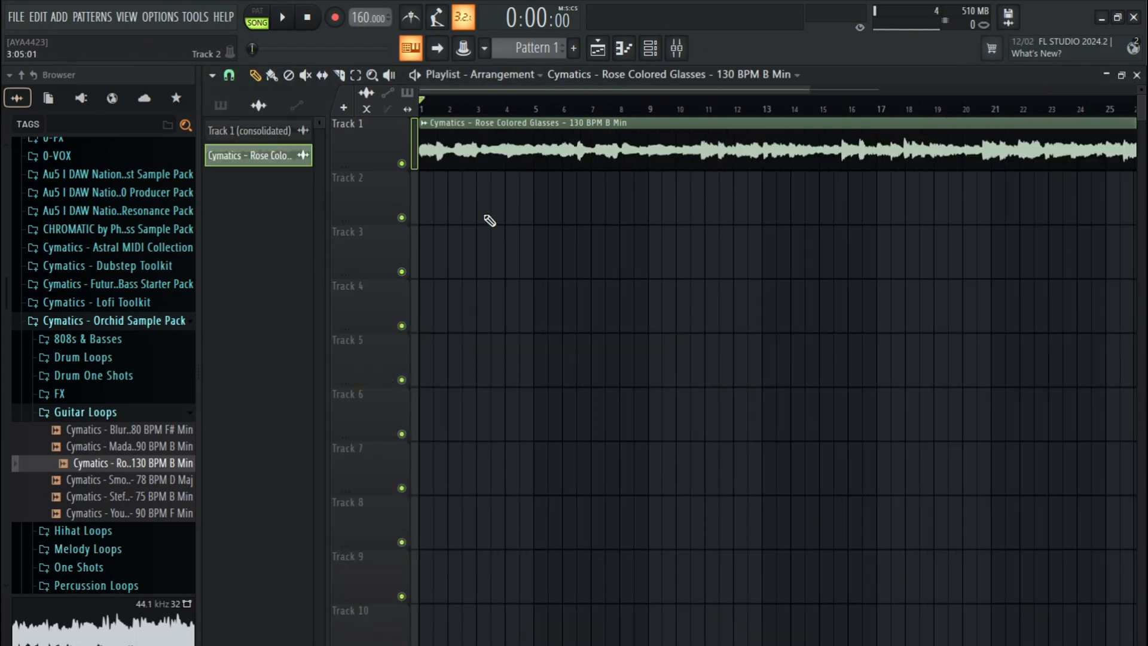
{"action": "scroll", "coordinate": [538, 223], "scroll_direction": "down", "scroll_amount": 1}
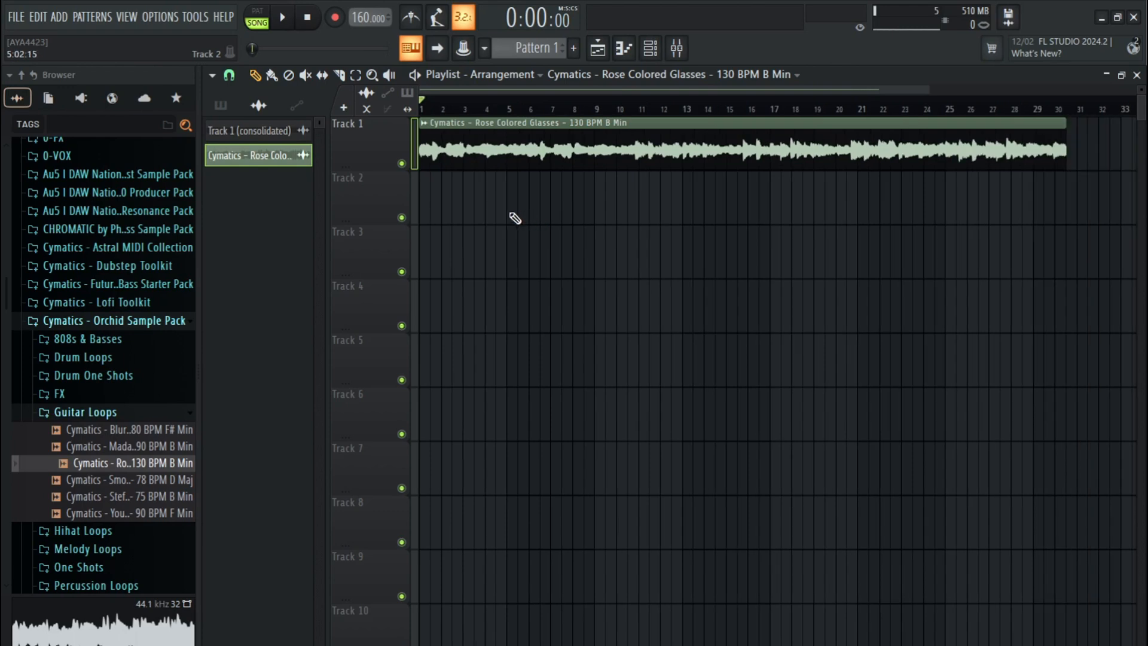
{"action": "key", "text": "space"}
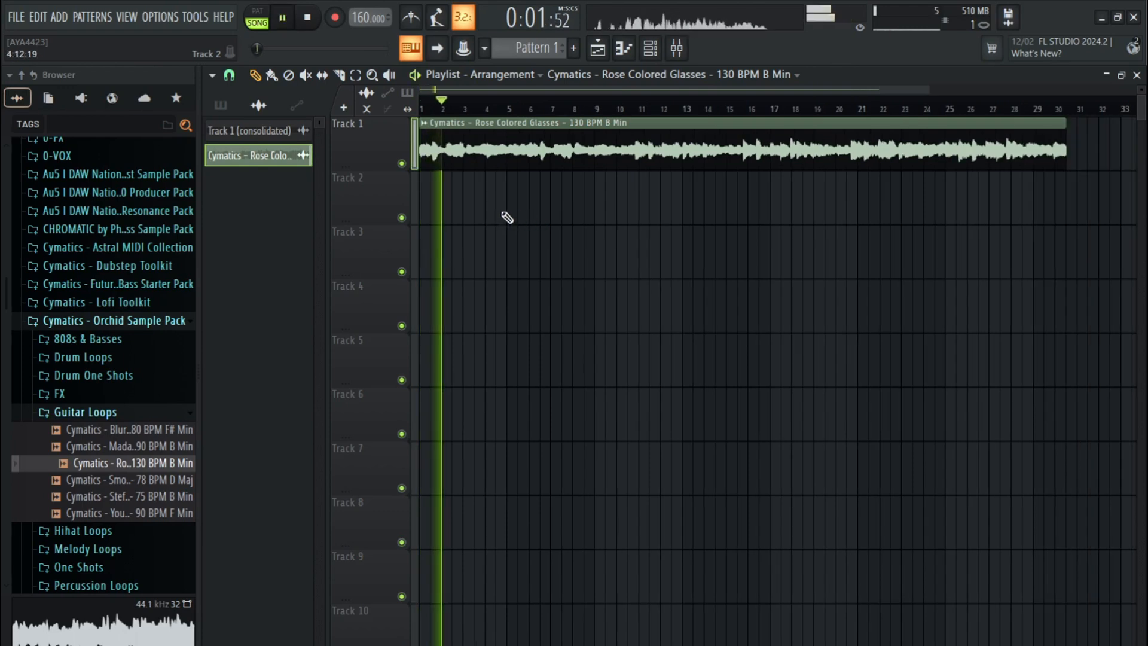
{"action": "key", "text": "space"}
Step: Load Fruity Parametric EQ 2 into the third effect slot of mixer track Insert 1
{"action": "key", "text": "F9"}
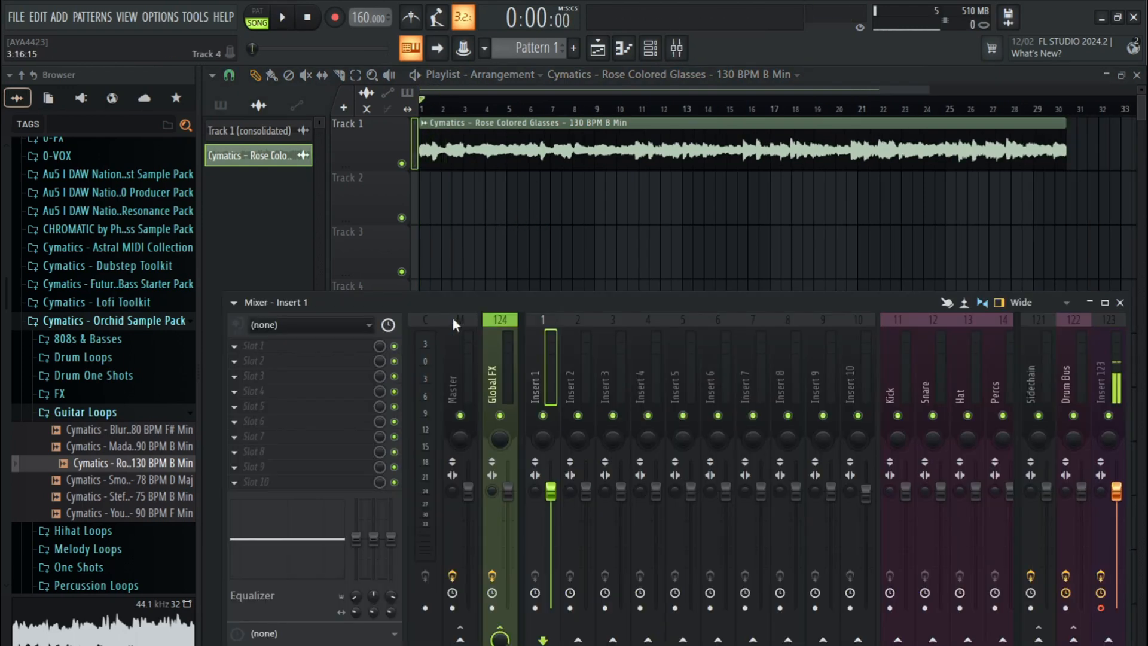
{"action": "left_click", "coordinate": [329, 381]}
{"action": "left_click", "coordinate": [649, 20]}
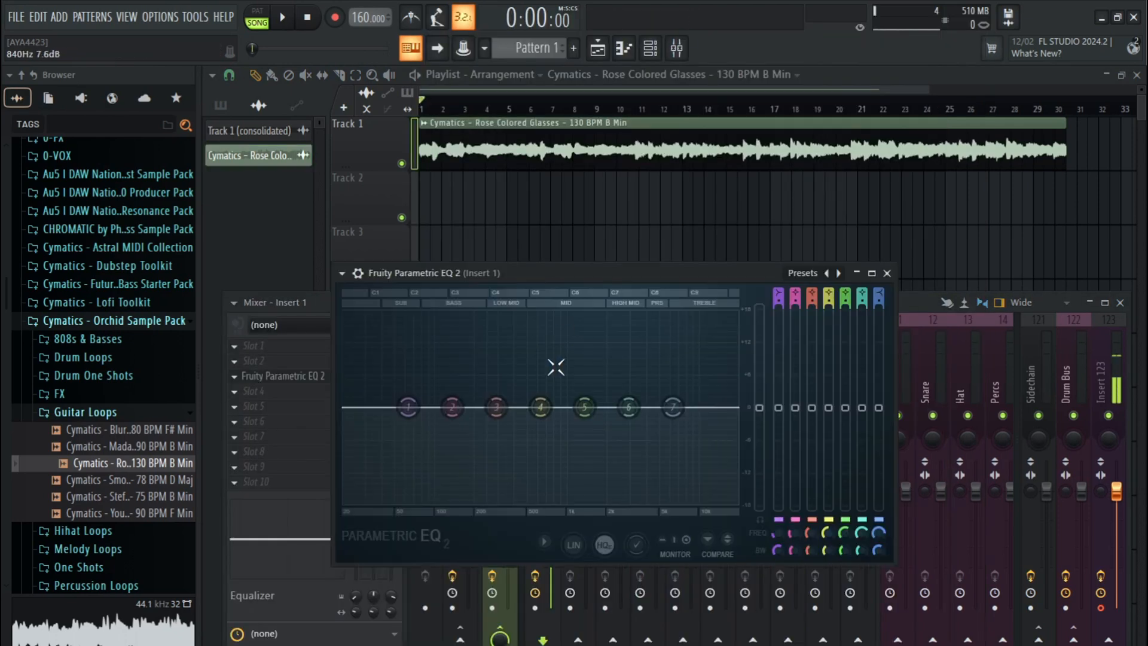
Step: Turn EQ band 1 into a band pass filter, steepen its slope and try its frequency during playback
{"action": "scroll", "coordinate": [776, 287], "scroll_direction": "down", "scroll_amount": 3}
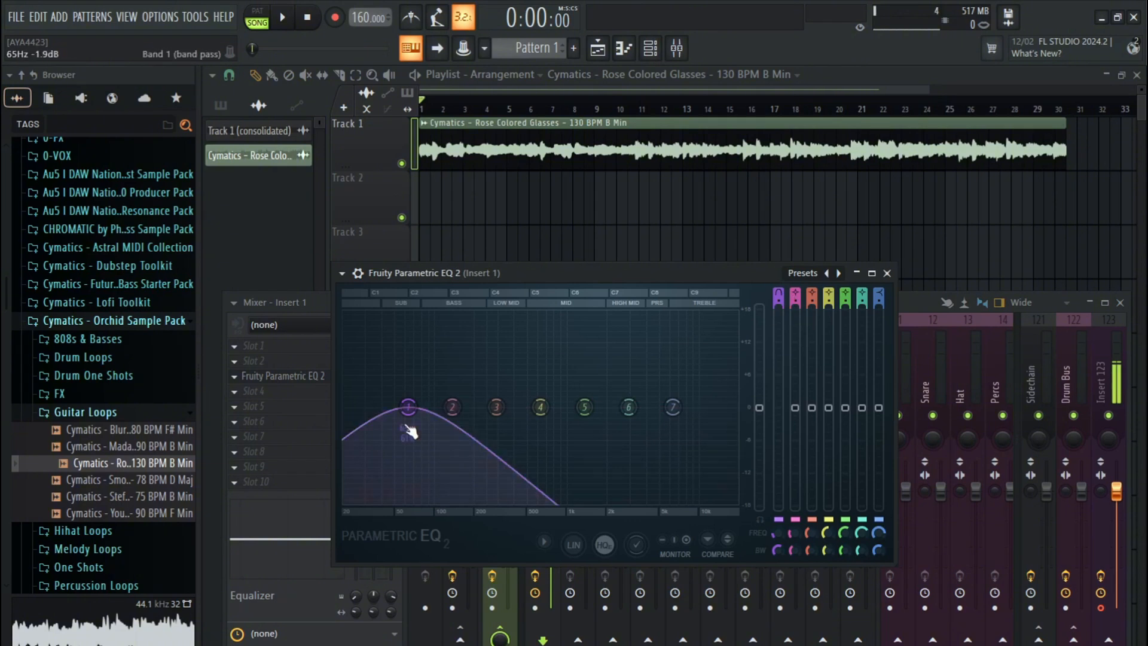
{"action": "scroll", "coordinate": [410, 411], "scroll_direction": "down", "scroll_amount": 3}
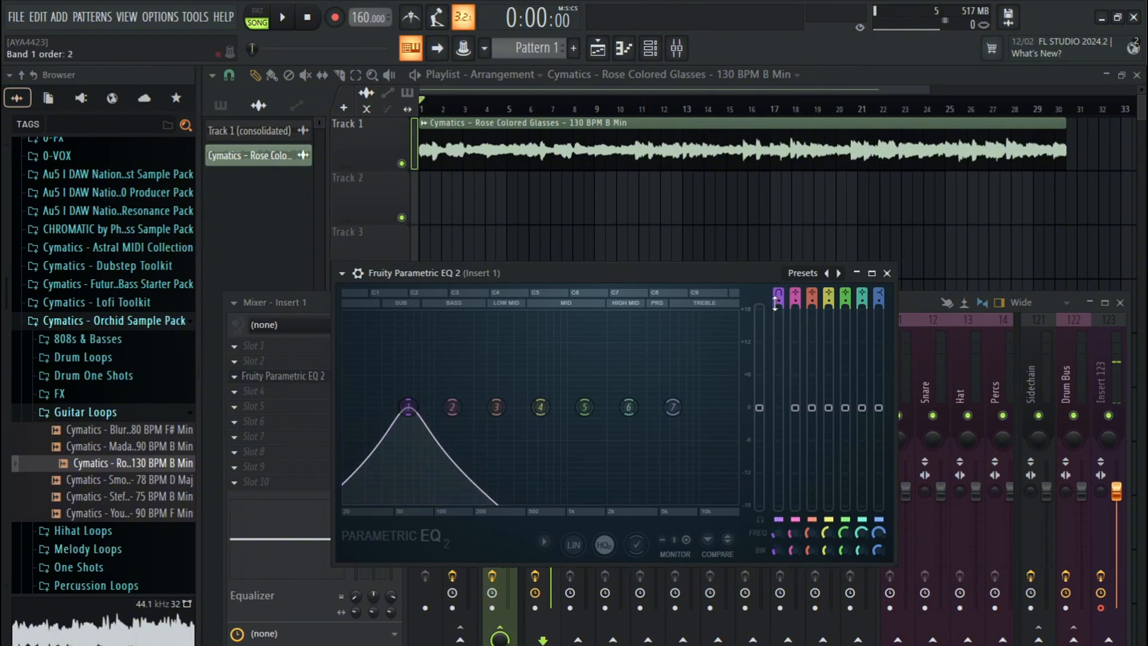
{"action": "scroll", "coordinate": [423, 435], "scroll_direction": "down", "scroll_amount": 3}
{"action": "mouse_move", "coordinate": [409, 407]}
{"action": "left_mouse_down"}
{"action": "mouse_move", "coordinate": [595, 408]}
{"action": "mouse_move", "coordinate": [387, 407]}
{"action": "mouse_move", "coordinate": [630, 407]}
{"action": "mouse_move", "coordinate": [418, 407]}
{"action": "left_mouse_up"}
{"action": "key", "text": "space"}
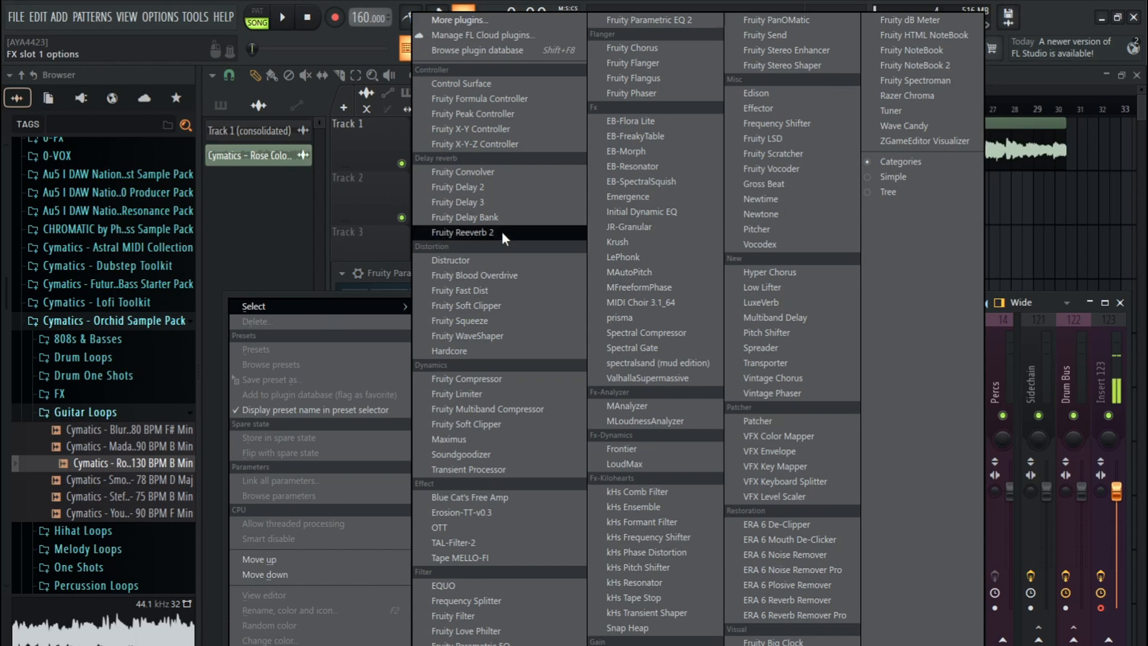
Step: Load Fruity Reeverb 2 into Insert 1's first slot, resetting the wet level, removing the dry signal and setting the decay to 6.9 sec
{"action": "left_click", "coordinate": [501, 233]}
{"action": "right_click", "coordinate": [722, 302]}
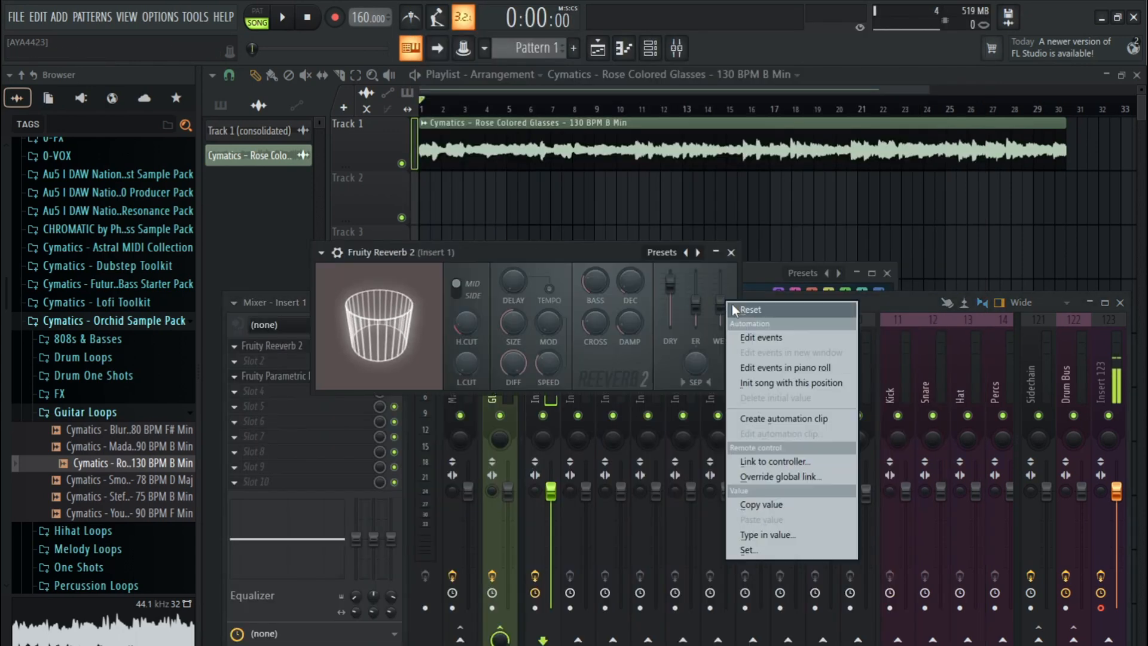
{"action": "left_click", "coordinate": [733, 307]}
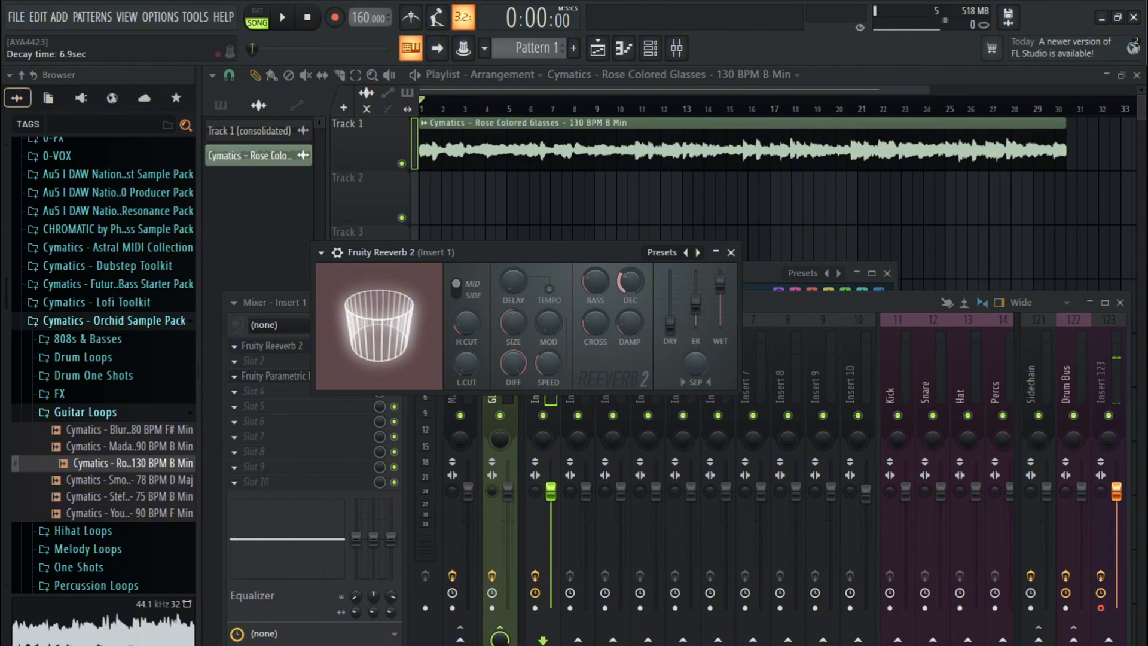
{"action": "left_click", "coordinate": [731, 252]}
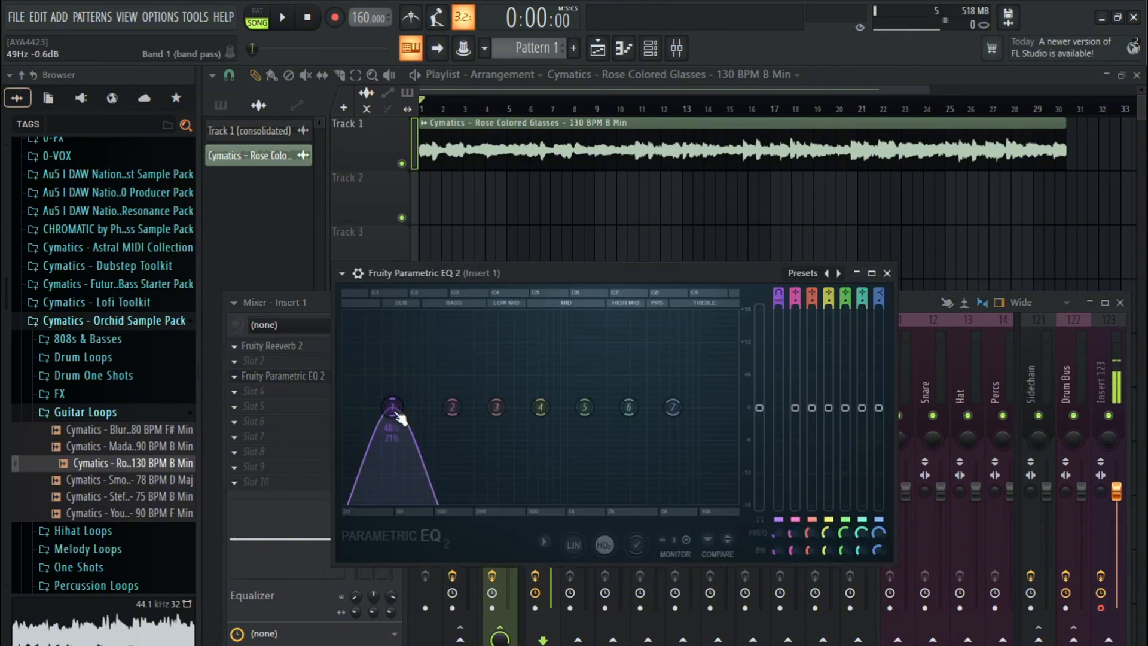
Step: Raise the frequency of EQ band 1 slightly and create an automation clip for it
{"action": "mouse_move", "coordinate": [395, 412]}
{"action": "left_mouse_down"}
{"action": "mouse_move", "coordinate": [610, 412]}
{"action": "mouse_move", "coordinate": [395, 412]}
{"action": "mouse_move", "coordinate": [476, 407]}
{"action": "mouse_move", "coordinate": [411, 407]}
{"action": "left_mouse_up"}
{"action": "key", "text": "space"}
{"action": "right_click", "coordinate": [796, 548]}
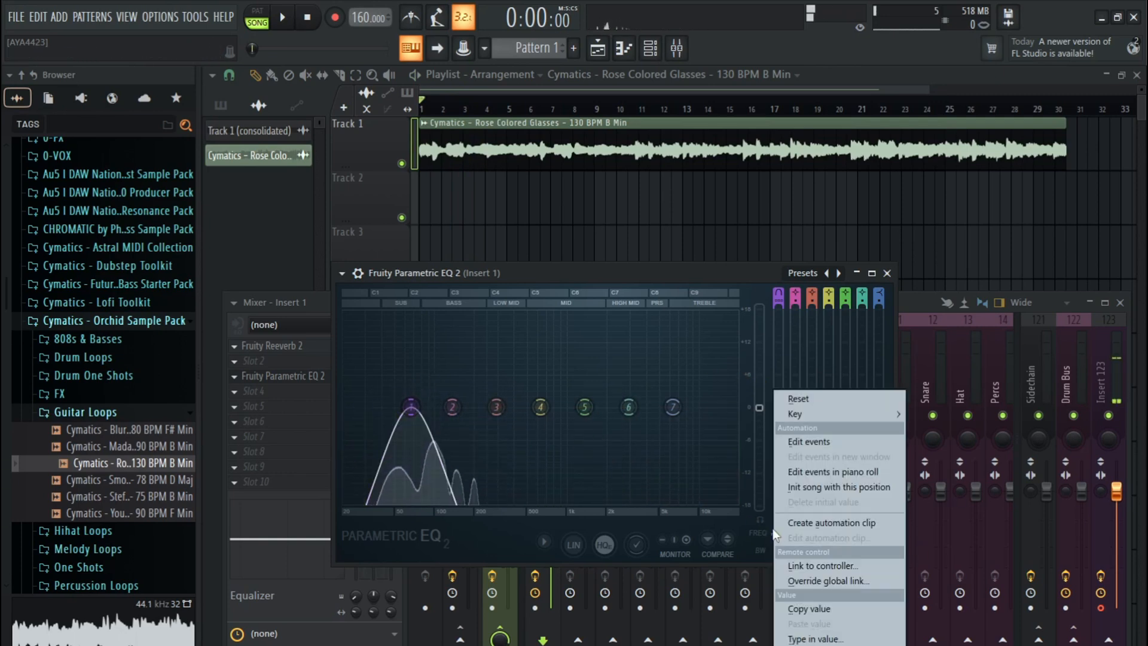
{"action": "left_click", "coordinate": [831, 523]}
{"action": "key", "text": "F12"}
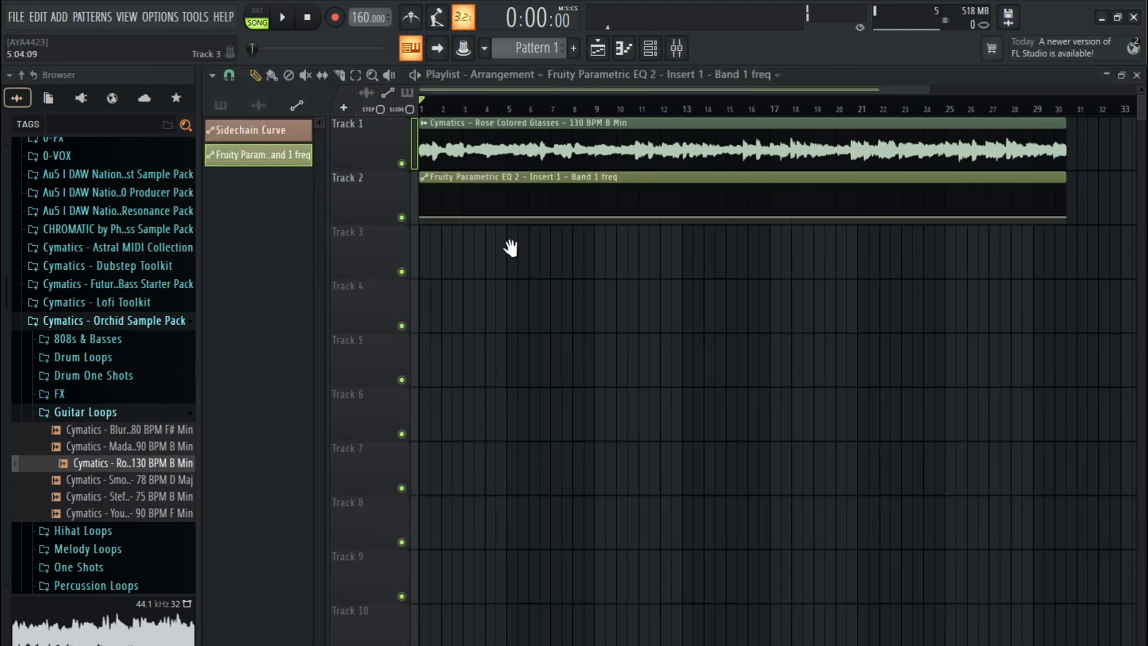
Step: Shorten the band 1 frequency automation and shape it to rise until bar 5 and fall to its minimum at bar 9, auditioning the sweep
{"action": "left_click_drag", "start_coordinate": [1069, 219], "coordinate": [582, 195]}
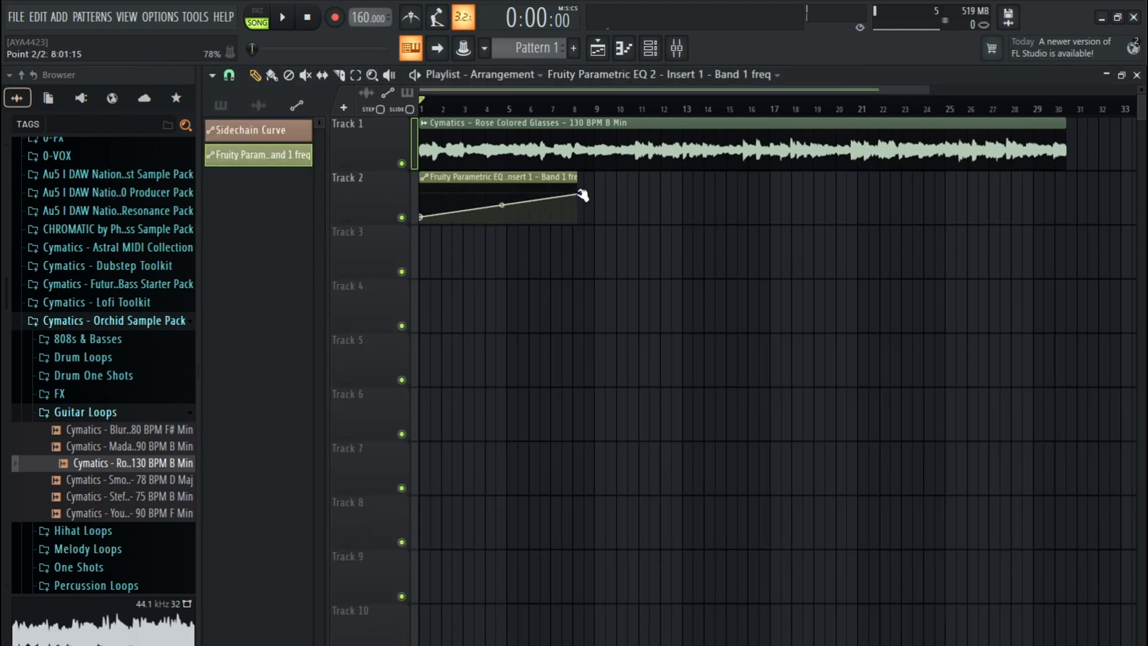
{"action": "key", "text": "space"}
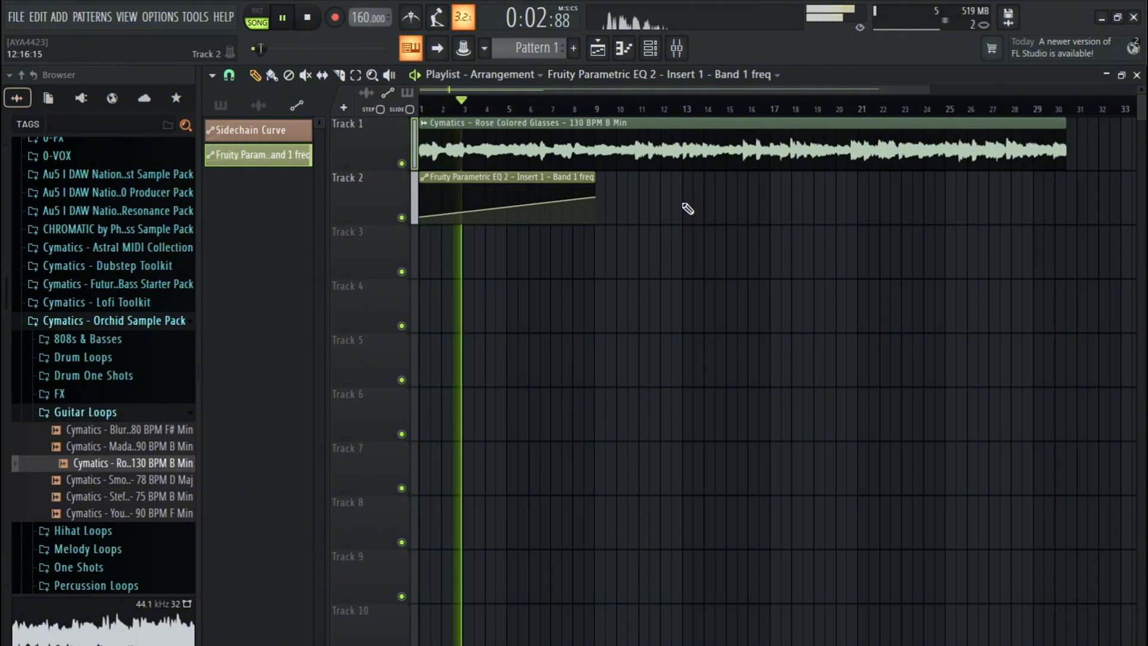
{"action": "left_click", "coordinate": [677, 48]}
{"action": "left_click", "coordinate": [282, 377]}
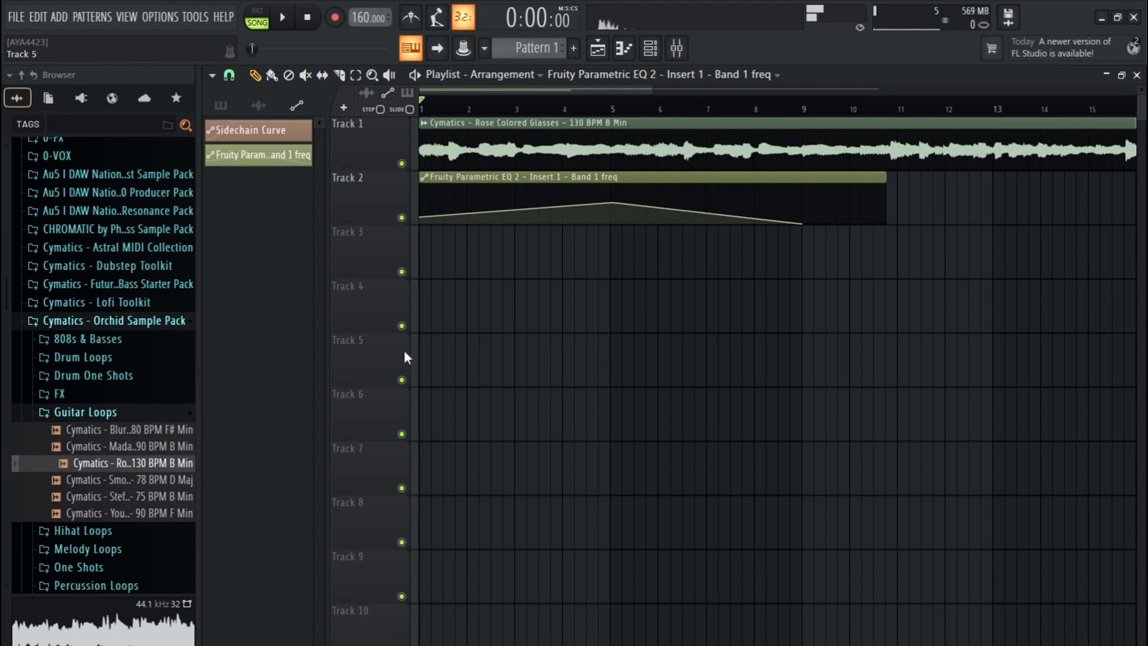
{"action": "scroll", "coordinate": [653, 391], "scroll_direction": "down", "scroll_amount": 4}
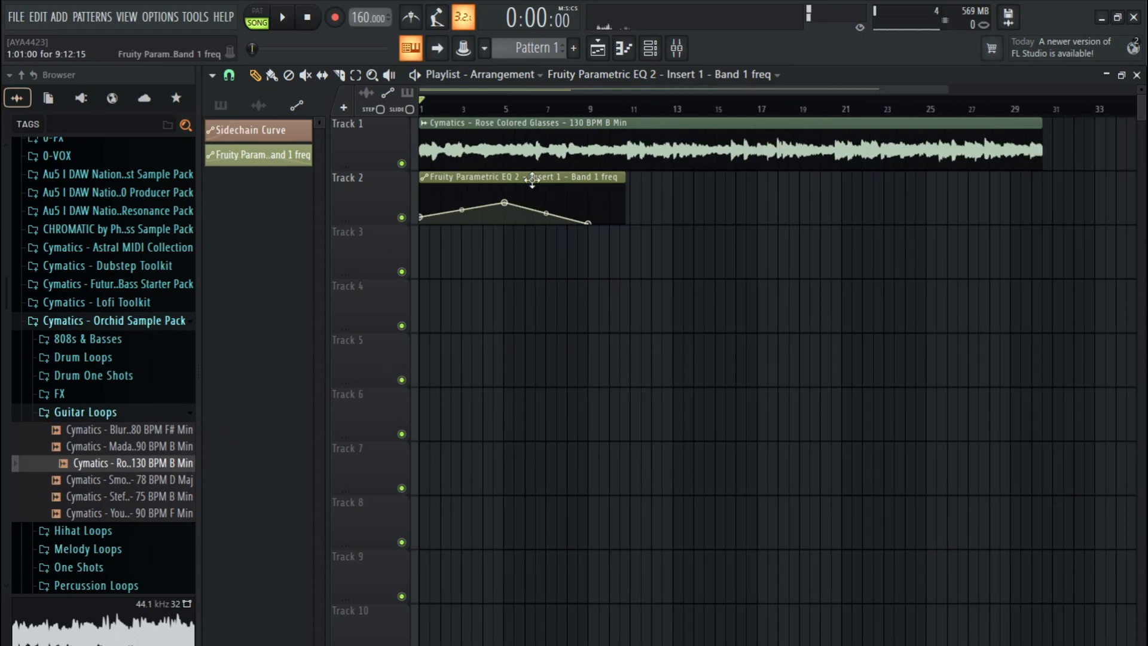
Step: Open the Transition folder inside Mao Sample Pack and audition the Mallows_Transition_Long sample
{"action": "left_click", "coordinate": [159, 415]}
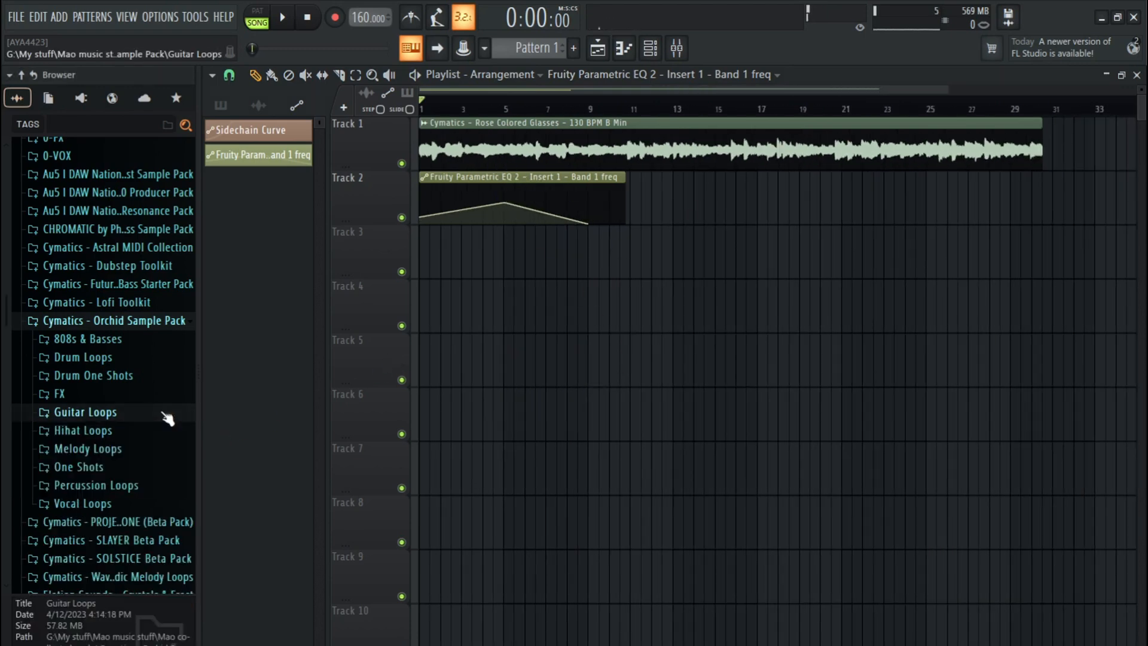
{"action": "left_click", "coordinate": [161, 323]}
{"action": "left_click", "coordinate": [121, 465]}
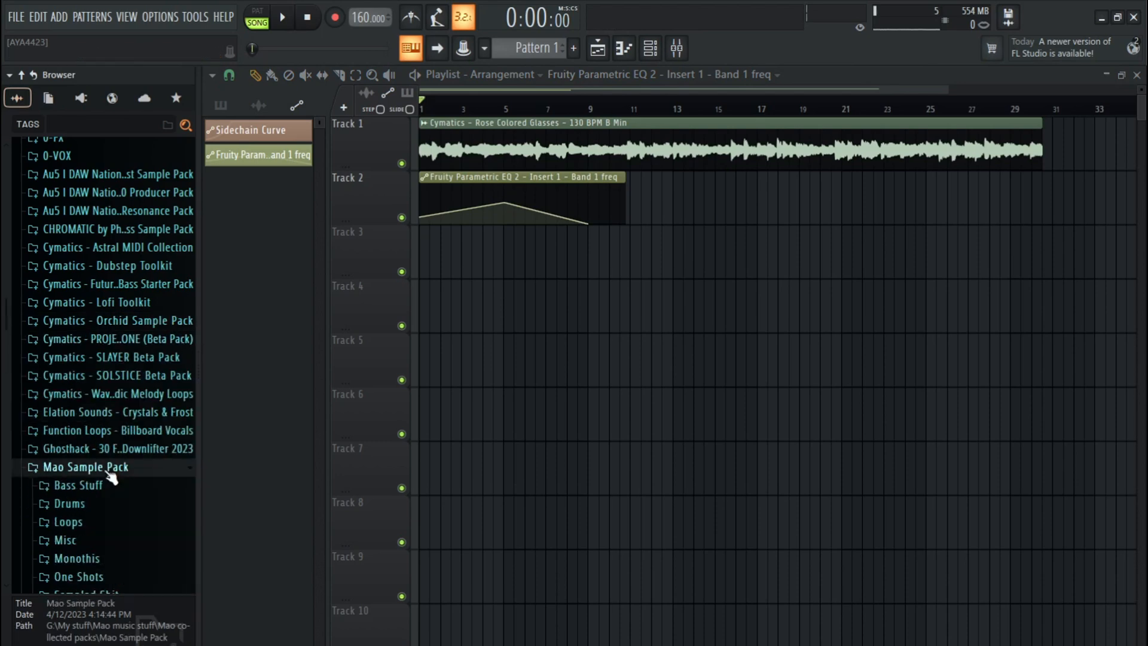
{"action": "scroll", "coordinate": [121, 464], "scroll_direction": "up", "scroll_amount": 3}
{"action": "left_click", "coordinate": [94, 413]}
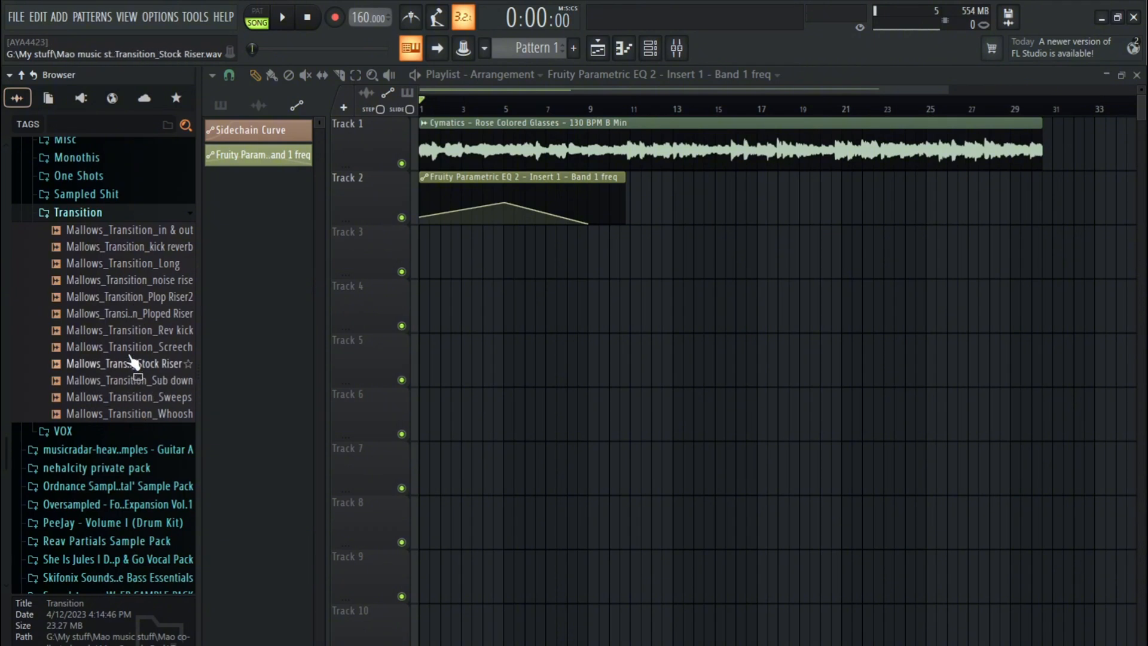
{"action": "left_click", "coordinate": [121, 266]}
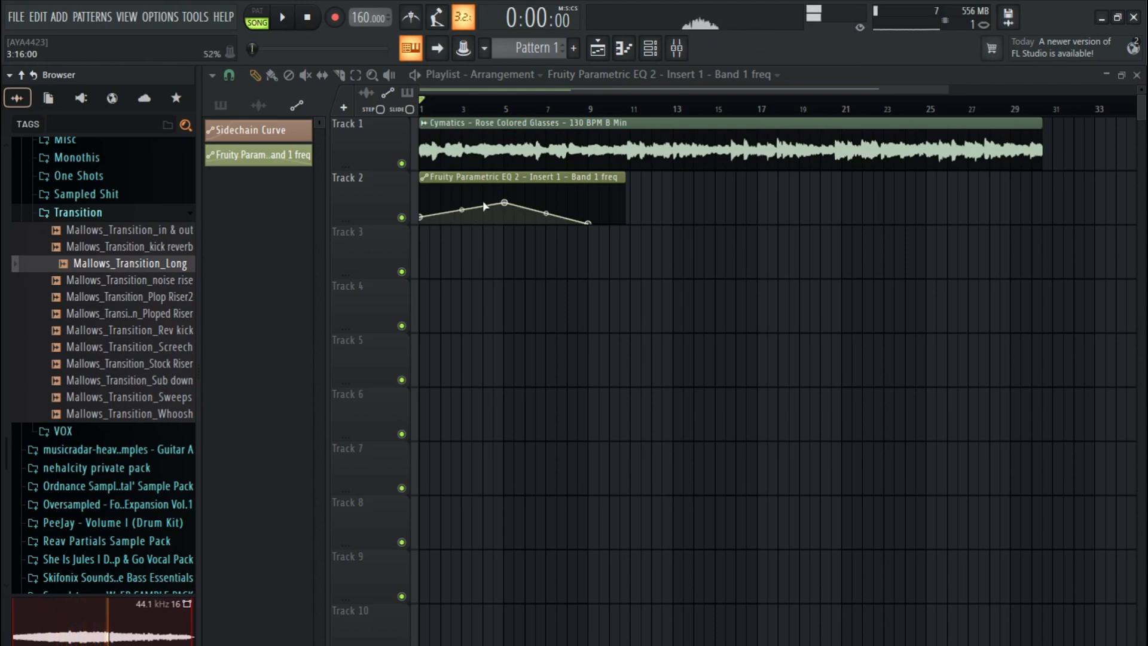
Step: Place the Mallows_Transition_Long sample at bar 1 of Track 3 and reverse it
{"action": "left_click_drag", "start_coordinate": [179, 262], "coordinate": [564, 380]}
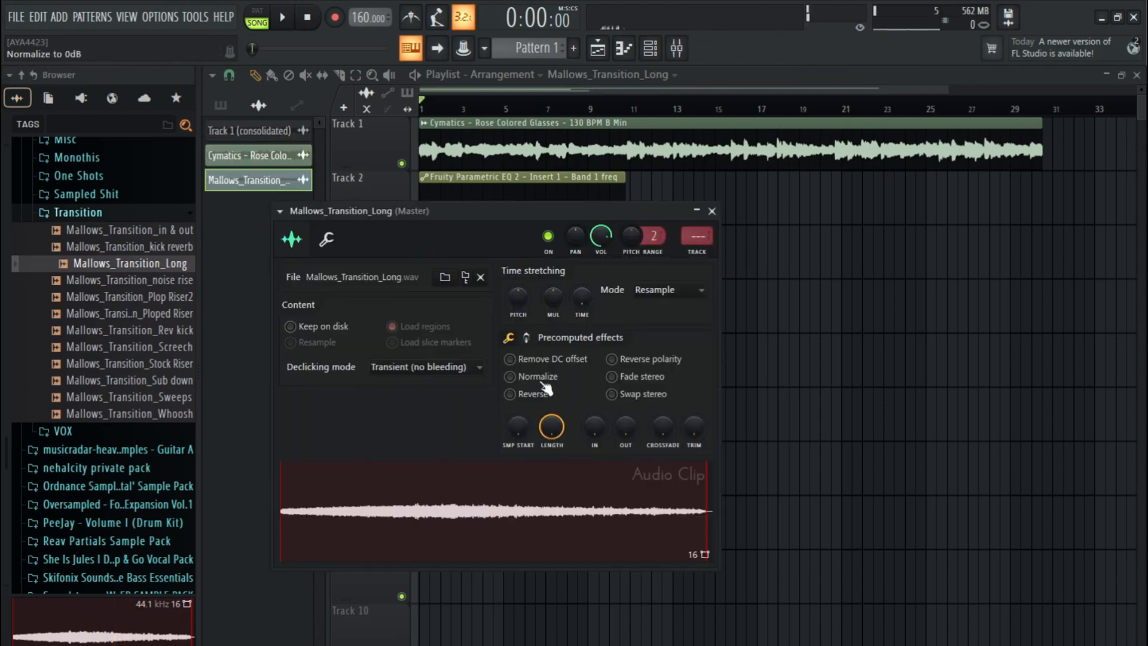
{"action": "left_click", "coordinate": [510, 394]}
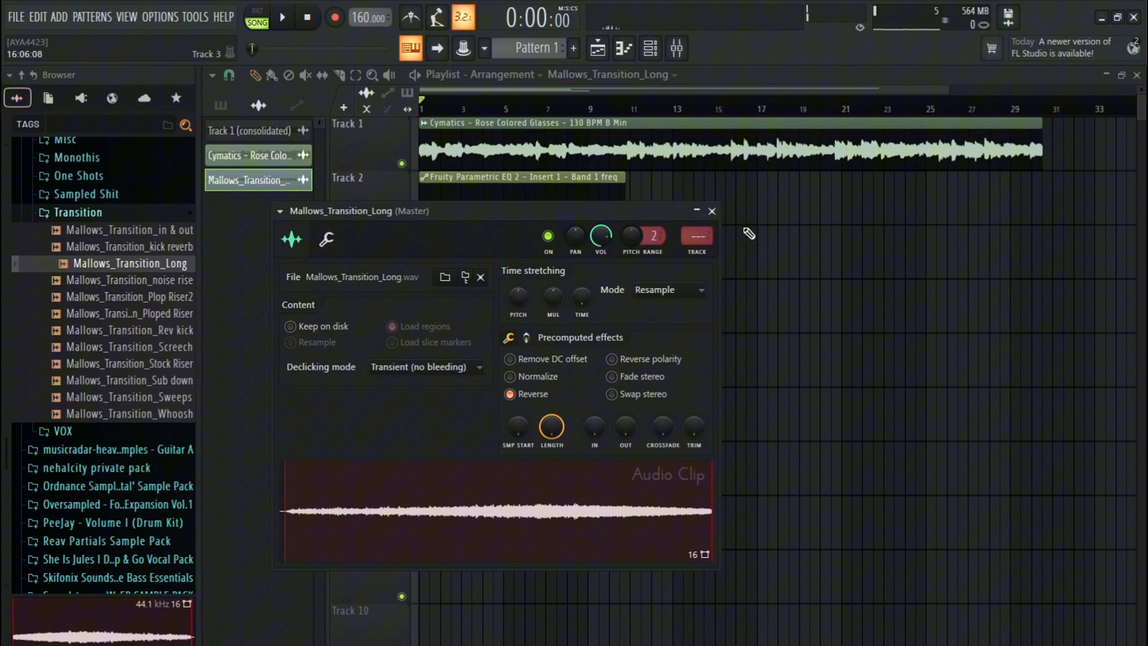
{"action": "left_click", "coordinate": [715, 214]}
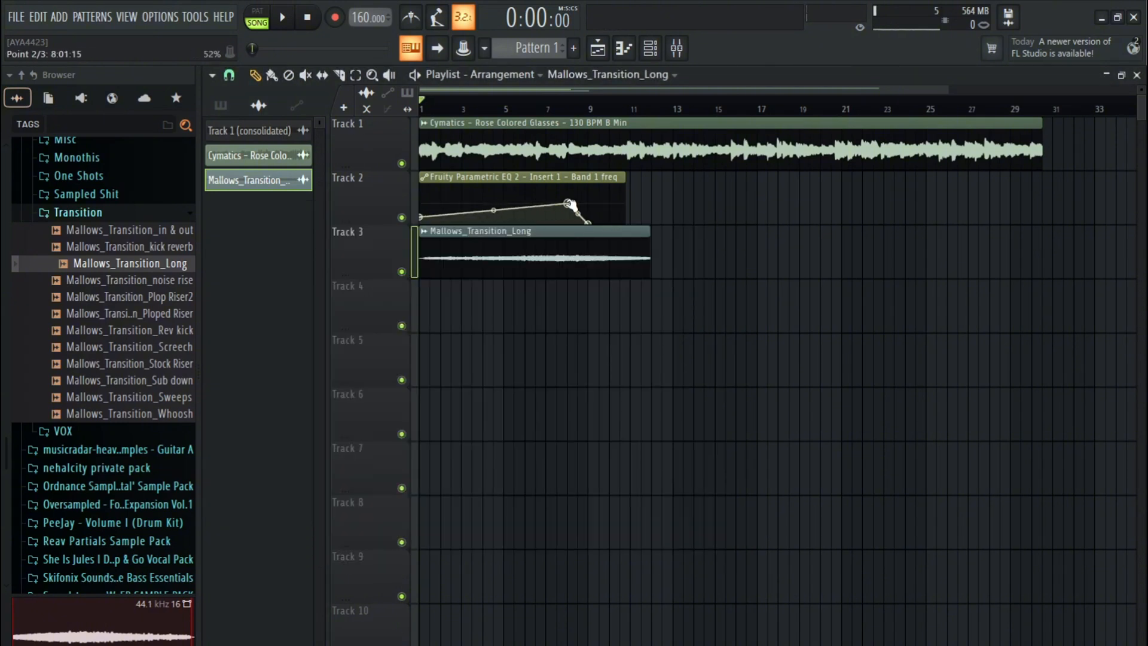
Step: Move the band 1 frequency automation's peak to bar 9, audition the rise, and shorten the reversed transition clip to end about bar 9
{"action": "left_click_drag", "start_coordinate": [581, 202], "coordinate": [588, 200]}
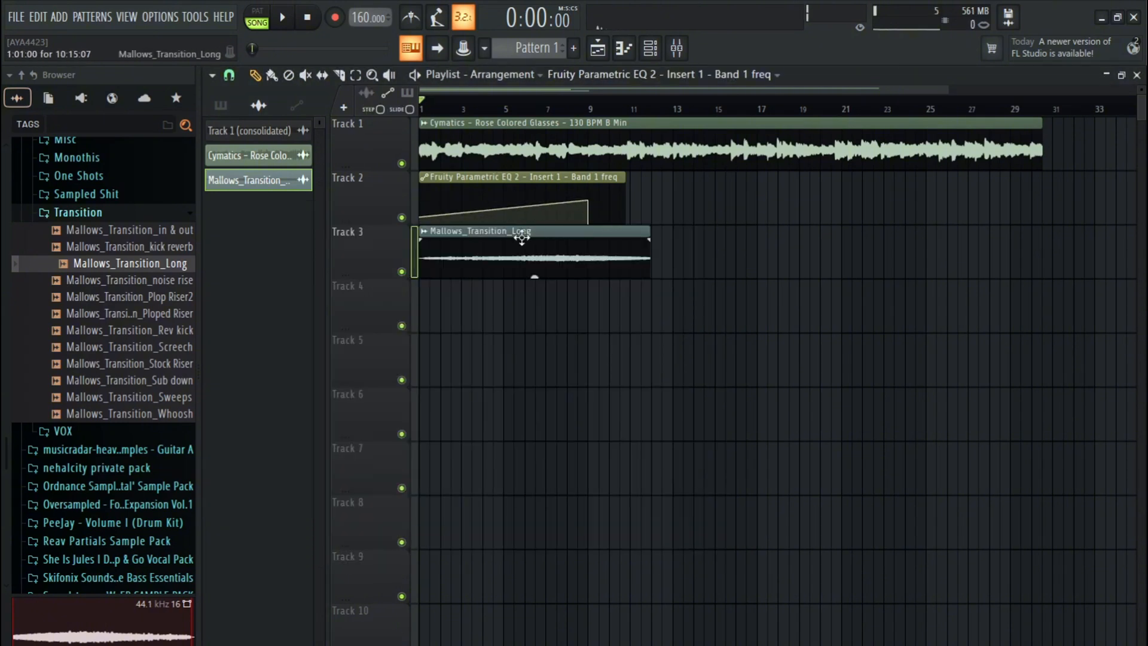
{"action": "key", "text": "space"}
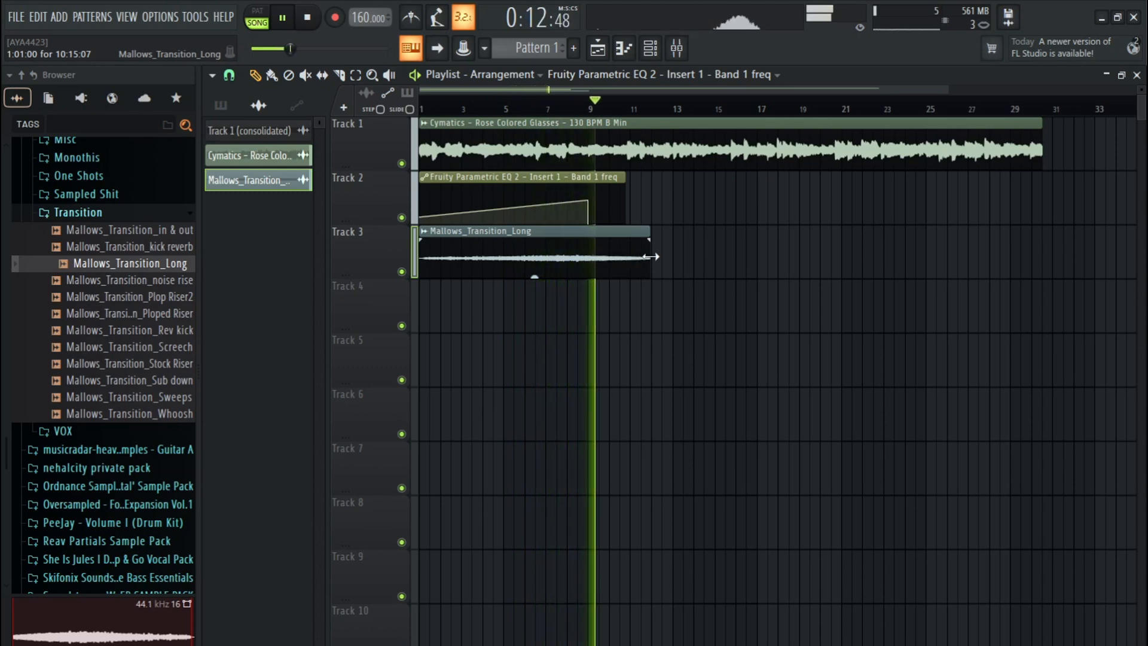
{"action": "key", "text": "space"}
{"action": "left_click_drag", "start_coordinate": [645, 227], "coordinate": [608, 229]}
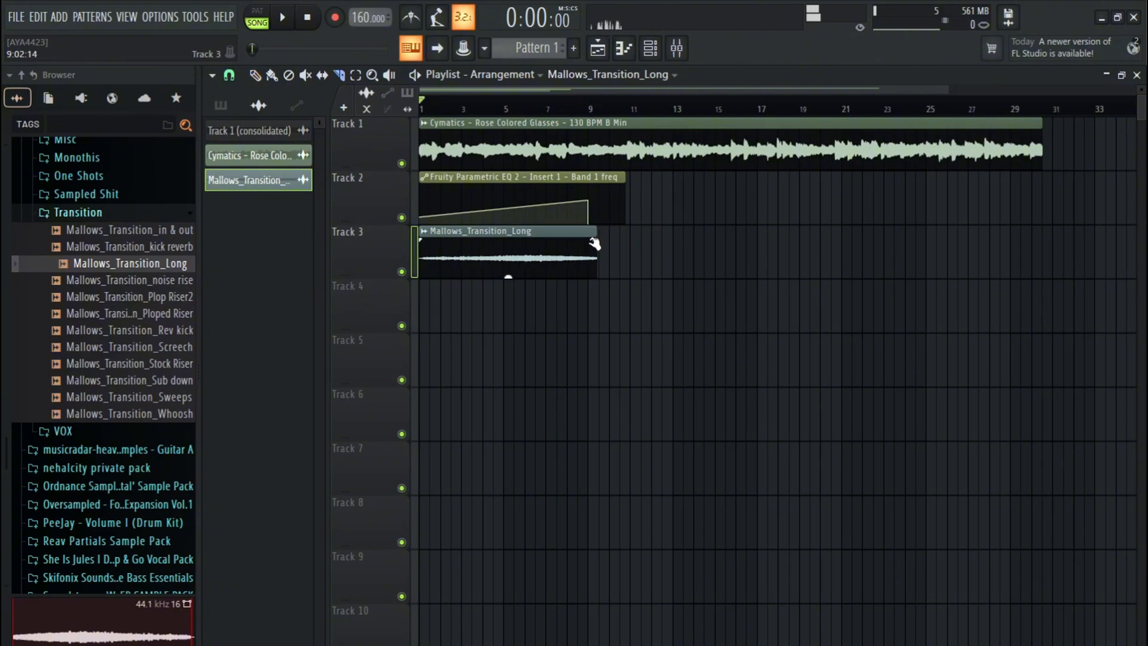
{"action": "right_click", "coordinate": [591, 237]}
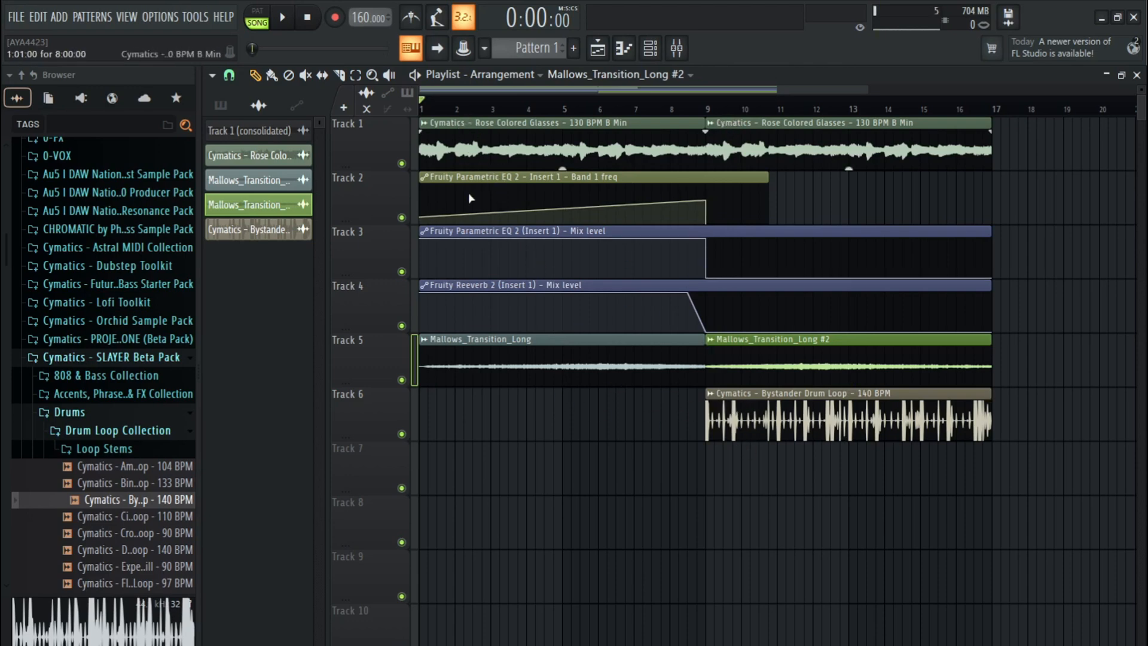
Step: Review the guitar clip, the EQ frequency, EQ mix and reverb mix automation clips, and the effects on mixer Insert 1
{"action": "left_click", "coordinate": [479, 152]}
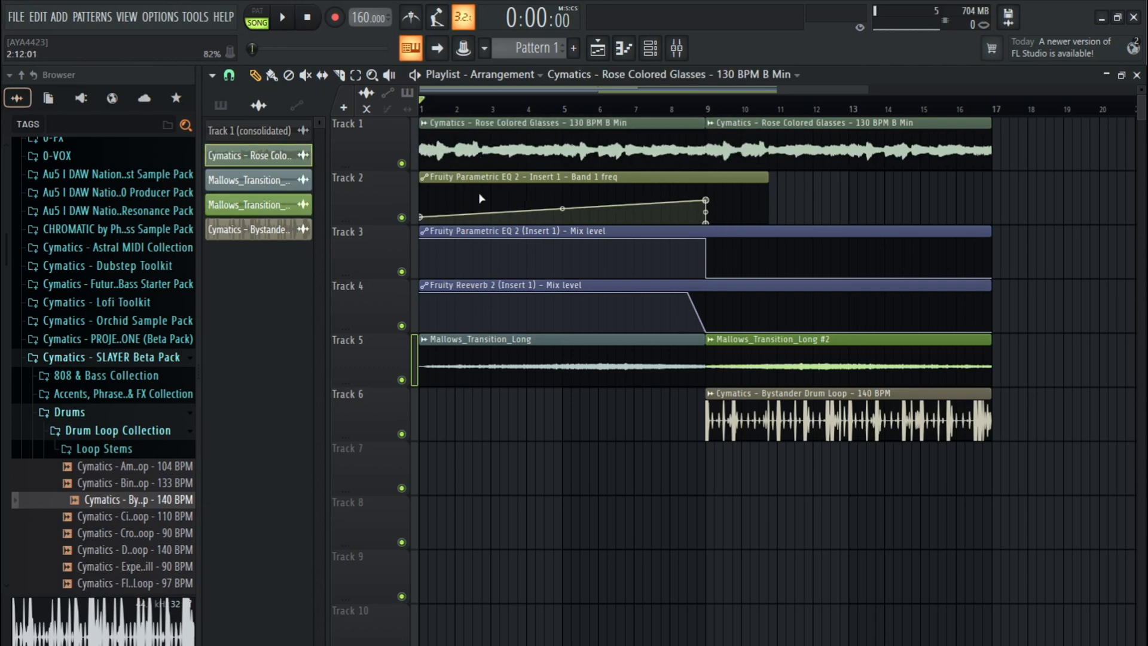
{"action": "left_click", "coordinate": [455, 183]}
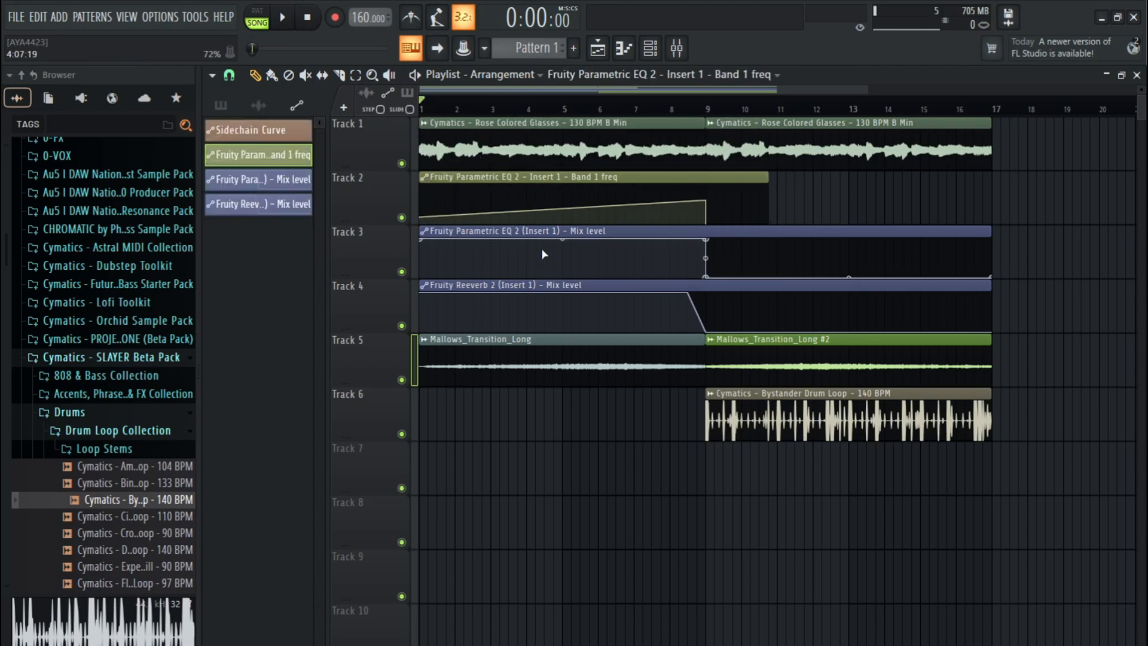
{"action": "left_click", "coordinate": [491, 233]}
{"action": "left_click", "coordinate": [469, 289]}
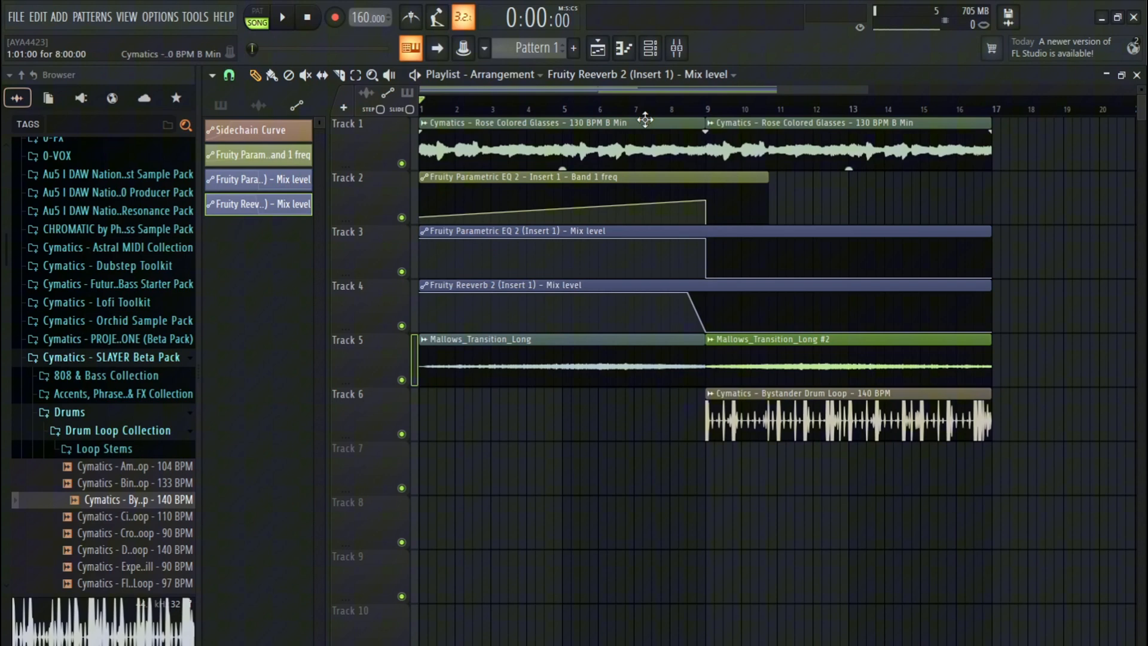
{"action": "left_click", "coordinate": [689, 51]}
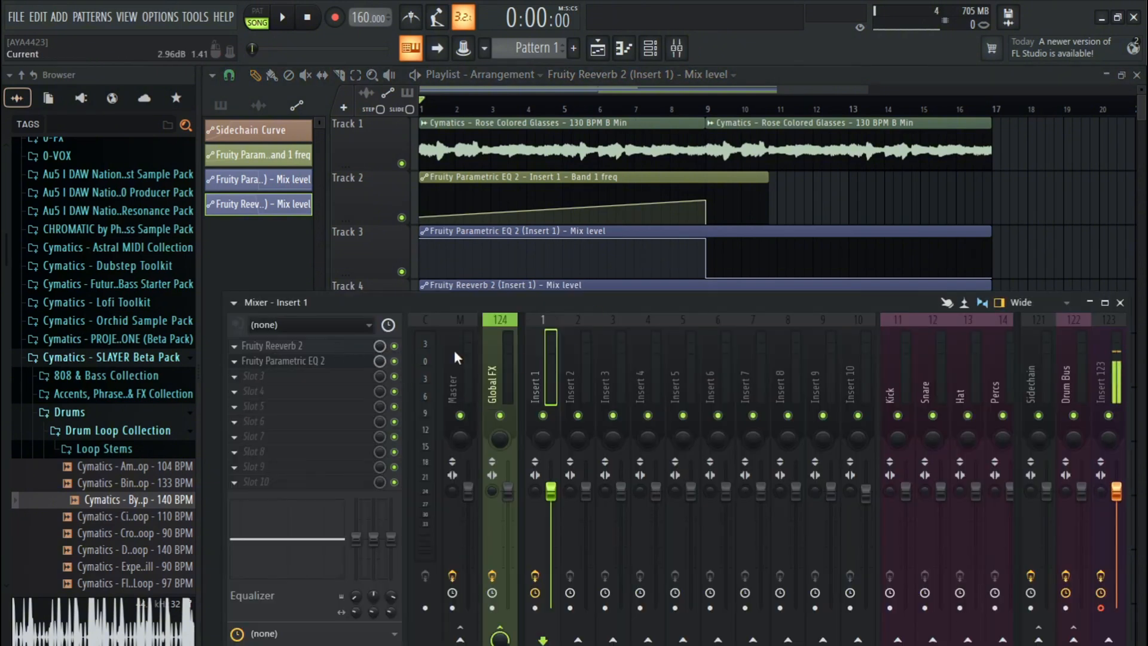
{"action": "left_click", "coordinate": [298, 347]}
{"action": "left_click", "coordinate": [725, 248]}
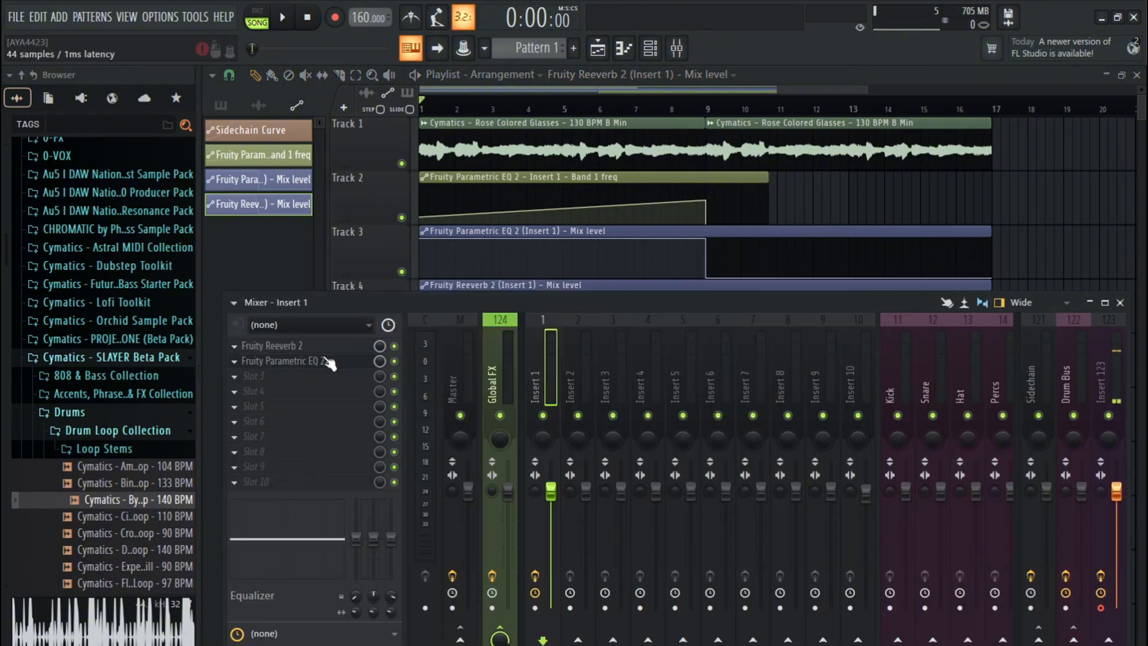
{"action": "key", "text": "F9"}
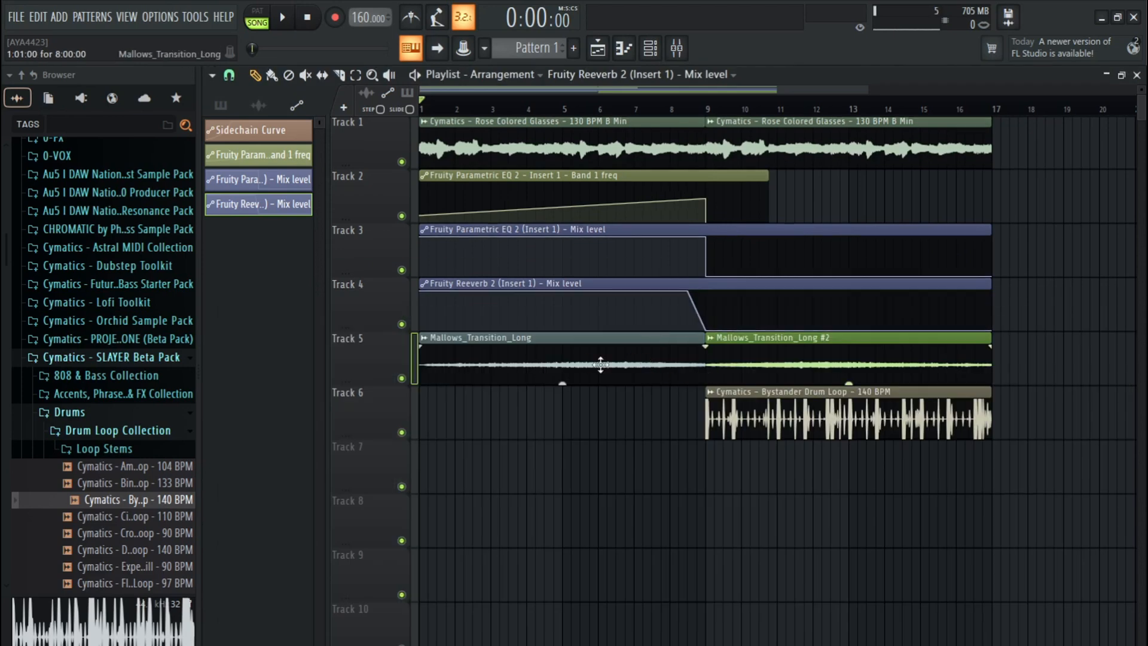
Step: Audition the reversed Mallows_Transition_Long clip alone and check the sample settings of the second, non-reversed copy
{"action": "left_click", "coordinate": [497, 364]}
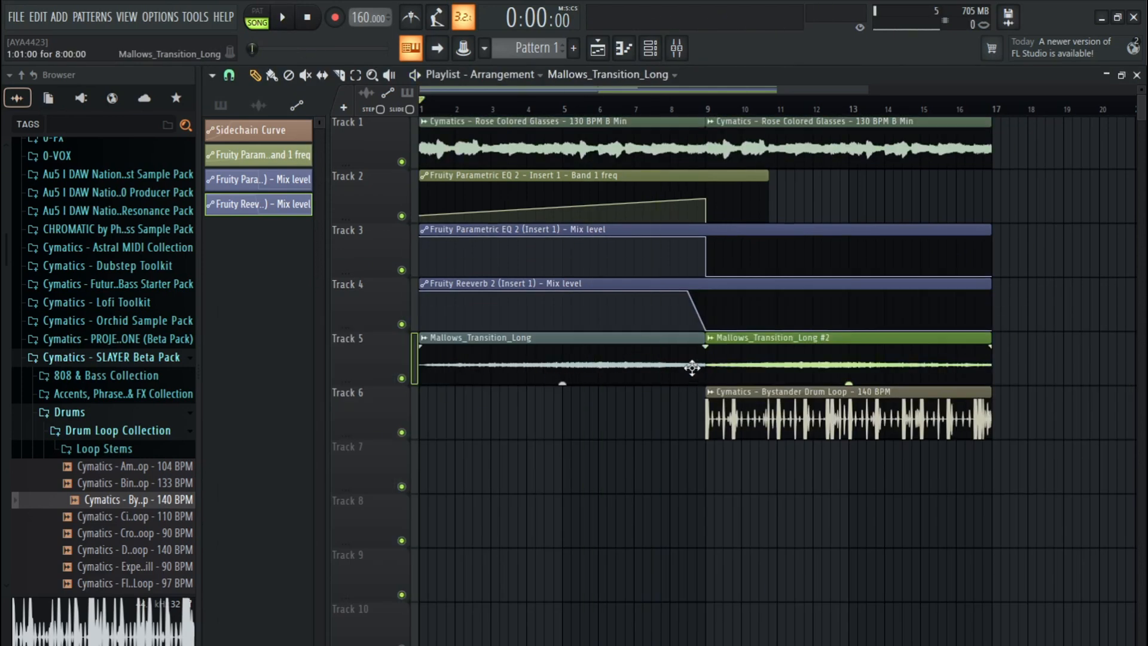
{"action": "left_click", "coordinate": [544, 363]}
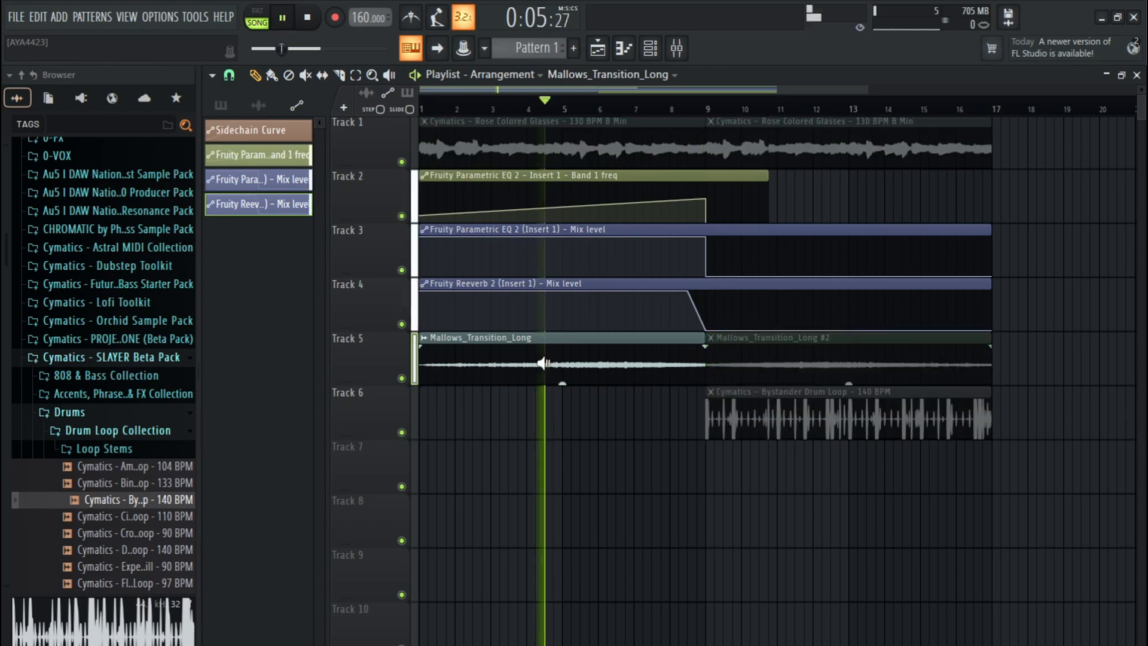
{"action": "left_click", "coordinate": [754, 361]}
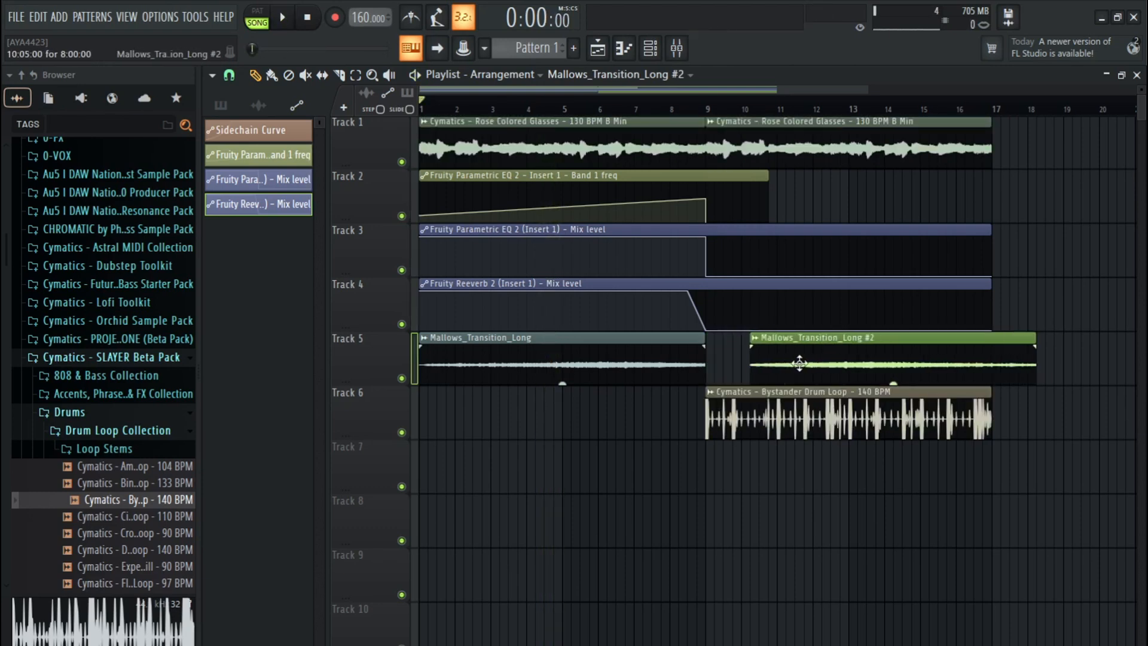
{"action": "double_click", "coordinate": [755, 361]}
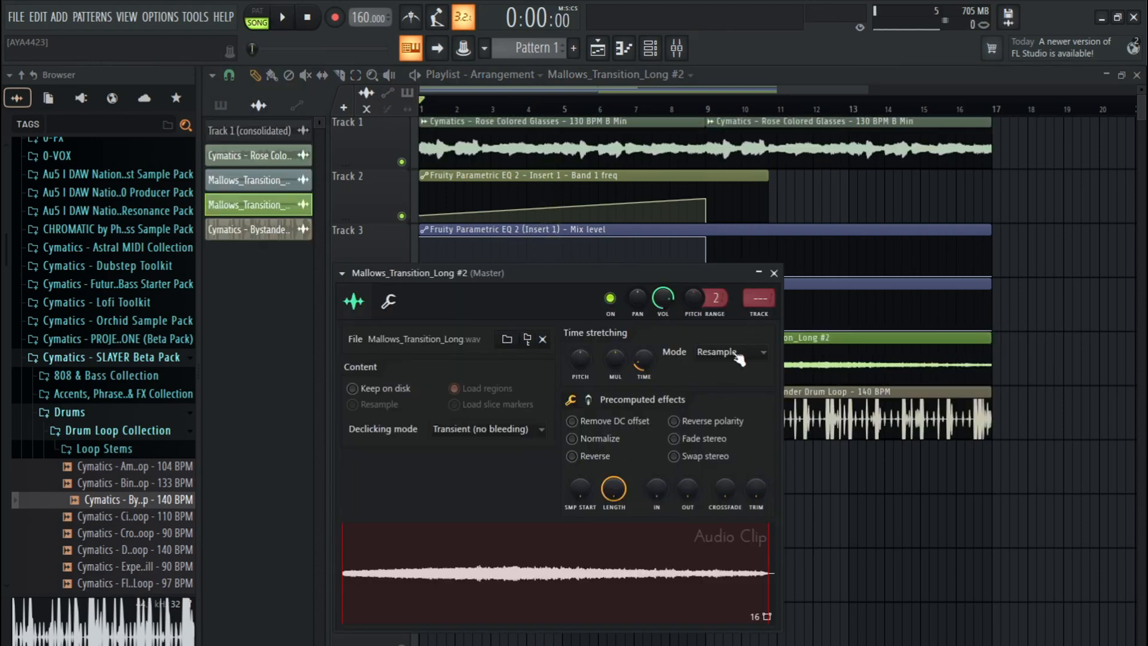
{"action": "left_click", "coordinate": [774, 273]}
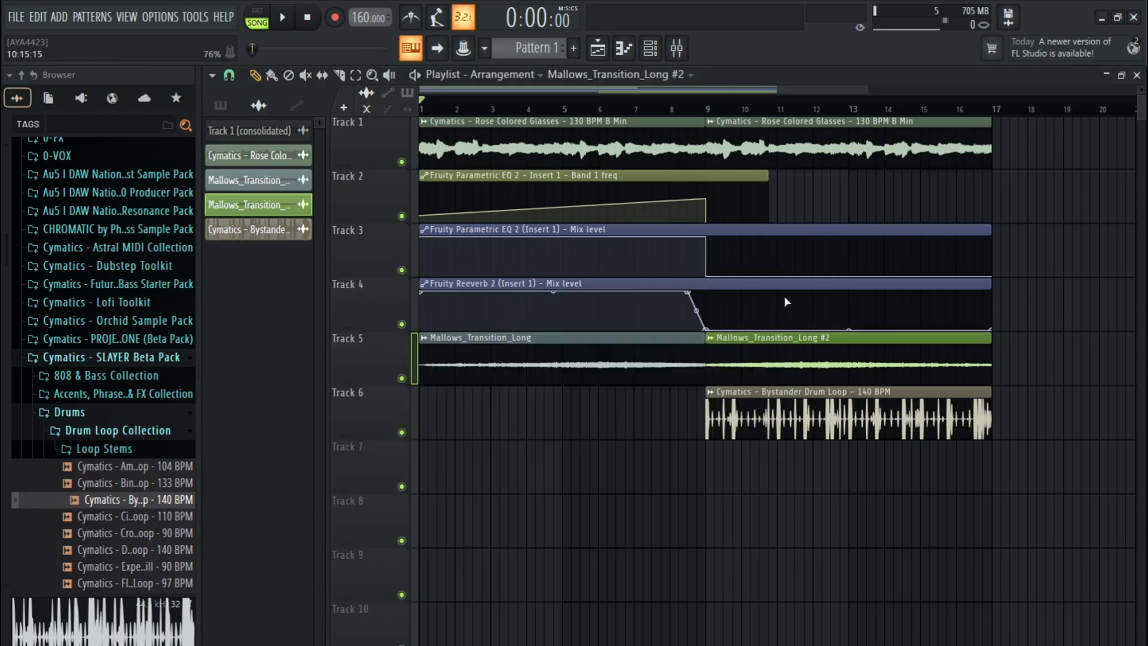
Step: Shorten the Mallows_Transition_Long #2 clip on Track 5 to 6:04:00, playing the arrangement before and after the edit
{"action": "key", "text": "space"}
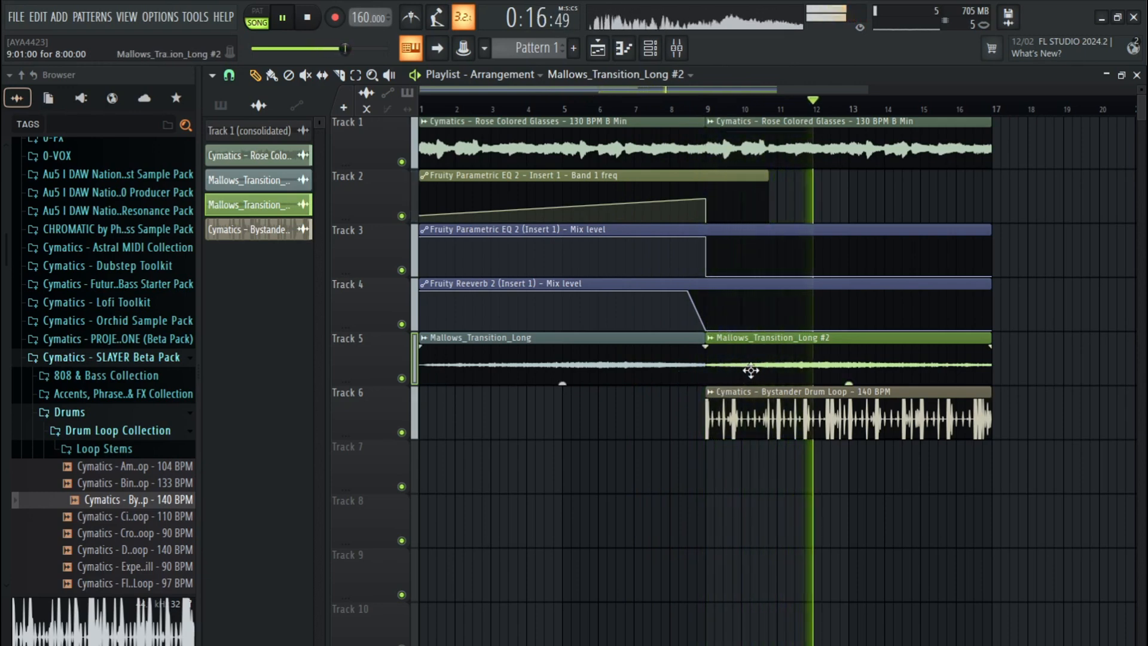
{"action": "key", "text": "space"}
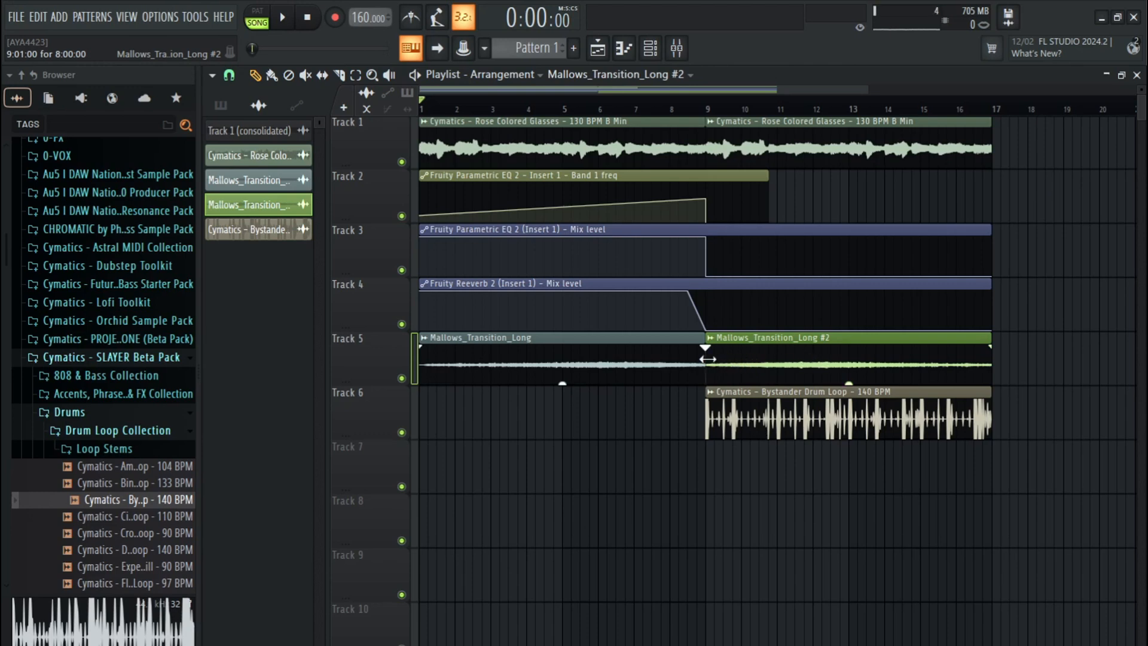
{"action": "mouse_move", "coordinate": [708, 359]}
{"action": "left_mouse_down"}
{"action": "mouse_move", "coordinate": [771, 359]}
{"action": "mouse_move", "coordinate": [709, 359]}
{"action": "left_mouse_up"}
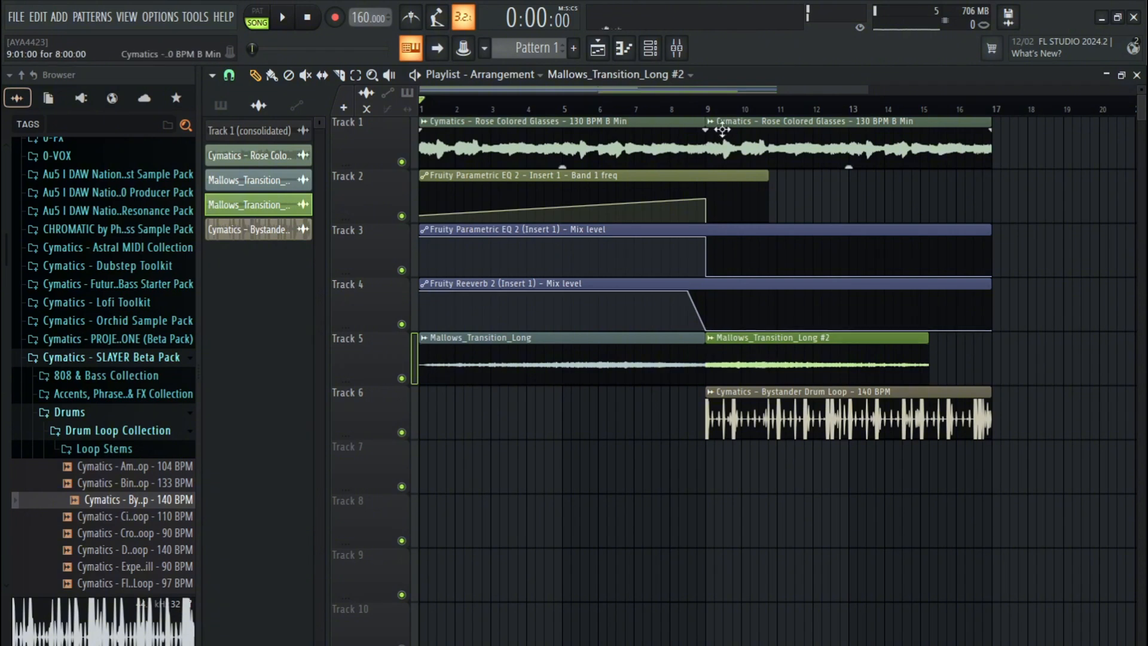
{"action": "left_click", "coordinate": [681, 111]}
{"action": "key", "text": "space"}
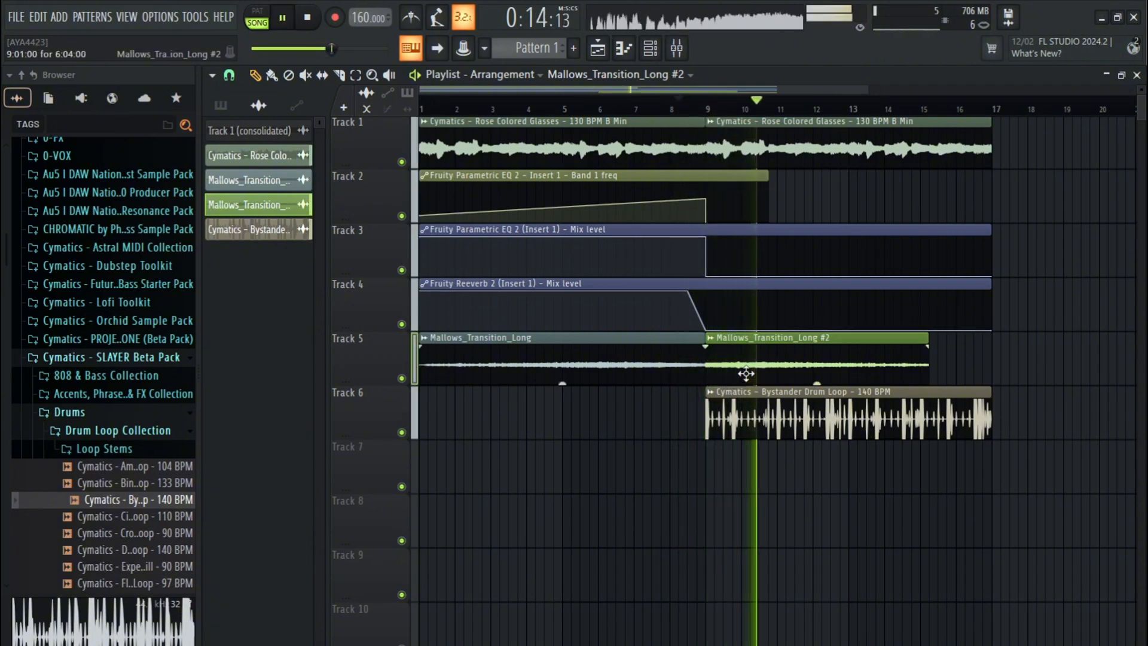
{"action": "key", "text": "space"}
Step: Fade out Mallows_Transition_Long #2 from about bar 10.5 to its end, set the clip's gain to -3.9 dB, and audition the transition
{"action": "double_click", "coordinate": [849, 364]}
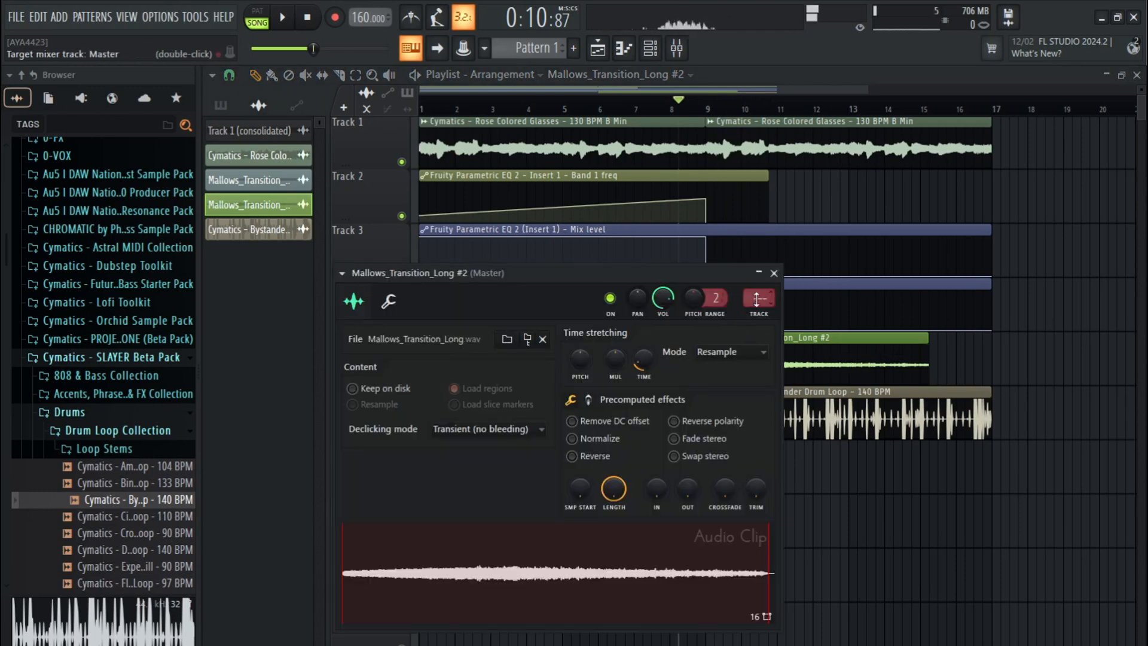
{"action": "left_click", "coordinate": [776, 273]}
{"action": "left_click_drag", "start_coordinate": [926, 348], "coordinate": [760, 347]}
{"action": "left_click_drag", "start_coordinate": [819, 383], "coordinate": [820, 387]}
{"action": "key", "text": "space"}
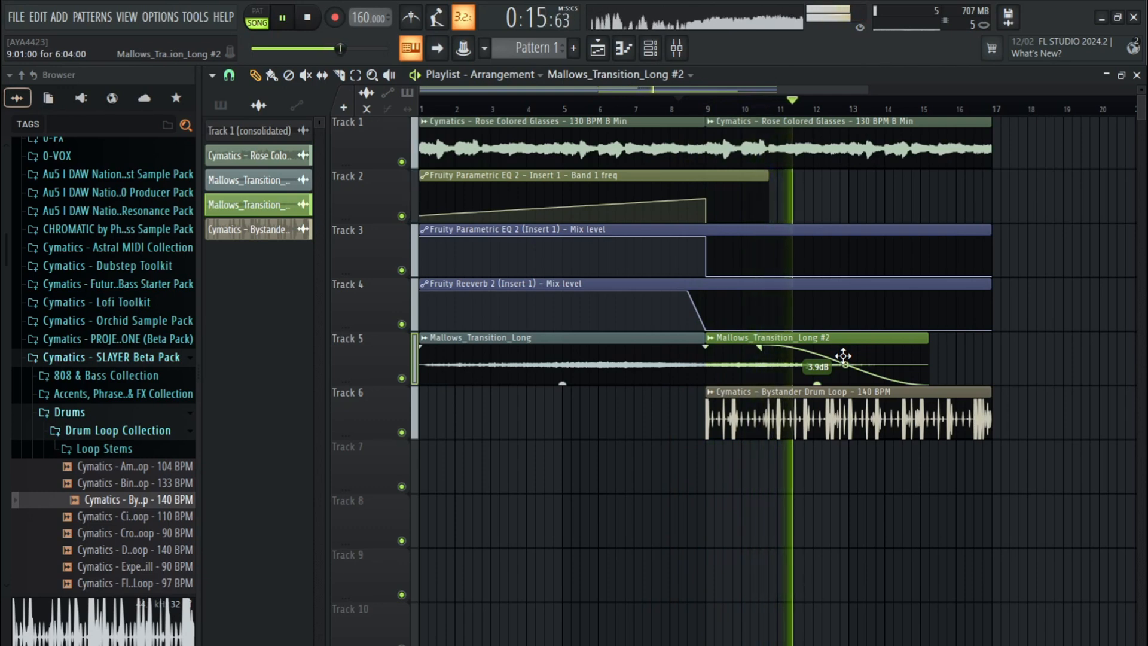
{"action": "key", "text": "space"}
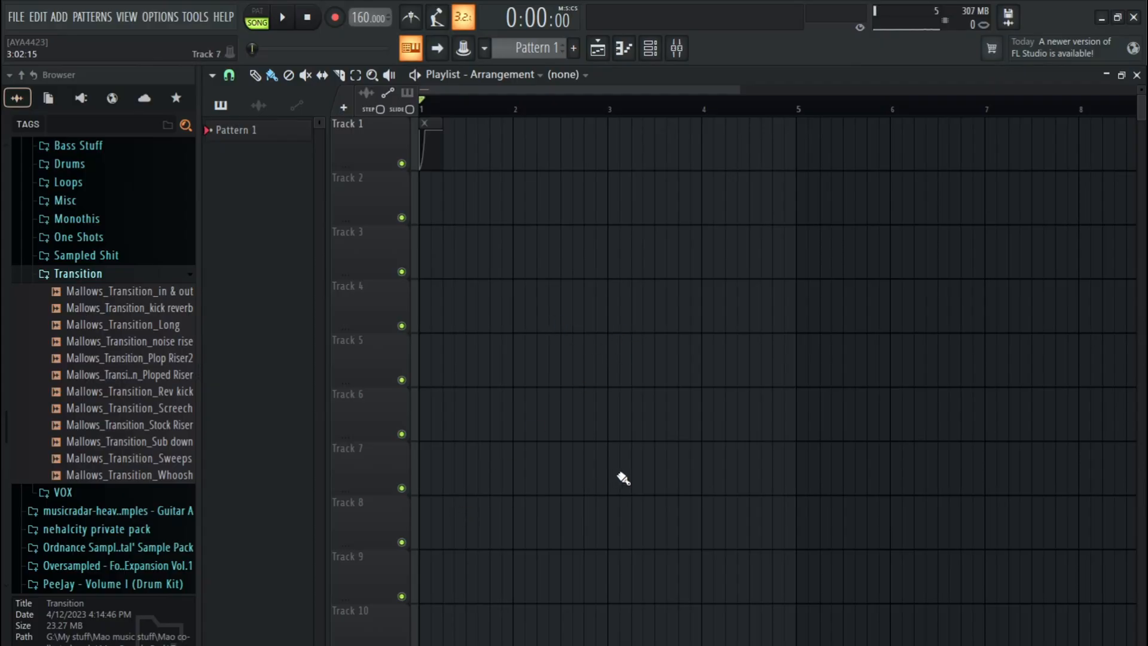
Step: Look through the Transition folder of Mao Sample Pack and audition the Mallows_Transition_in & out sample
{"action": "scroll", "coordinate": [139, 283], "scroll_direction": "up", "scroll_amount": 6}
{"action": "scroll", "coordinate": [180, 405], "scroll_direction": "down", "scroll_amount": 5}
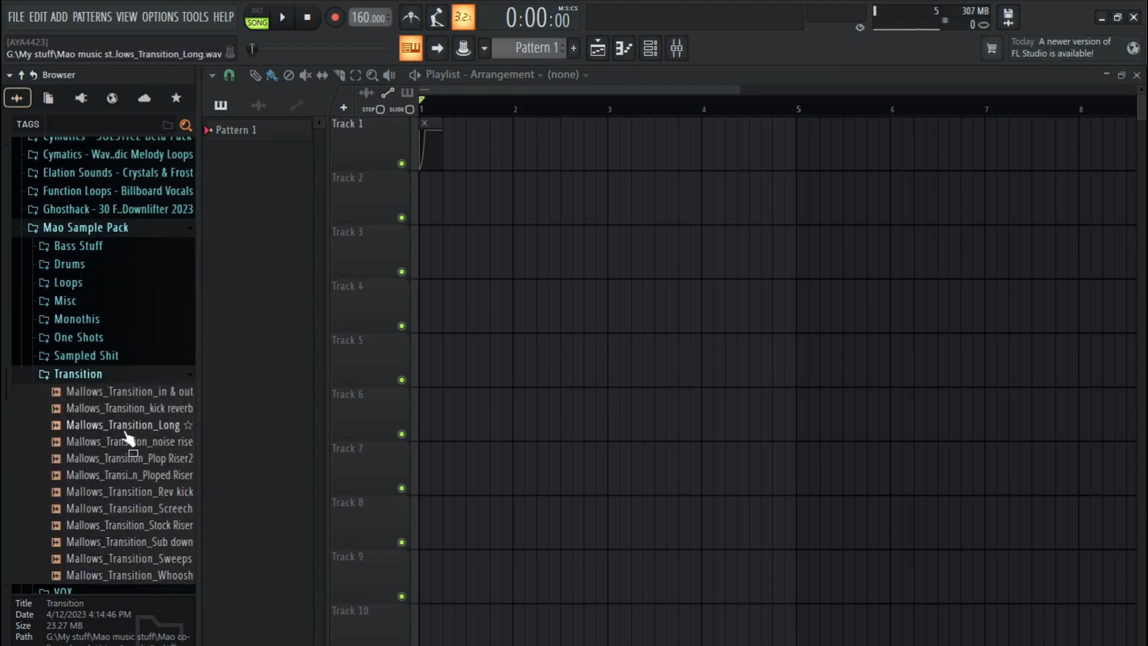
{"action": "scroll", "coordinate": [136, 400], "scroll_direction": "down", "scroll_amount": 1}
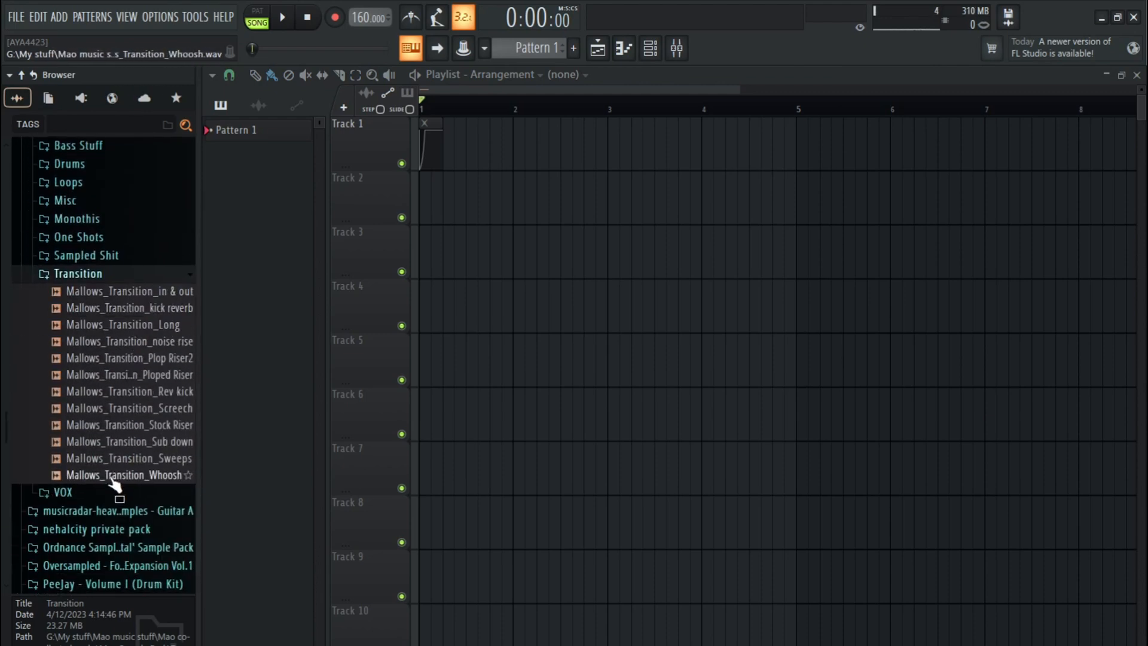
{"action": "left_click", "coordinate": [137, 293]}
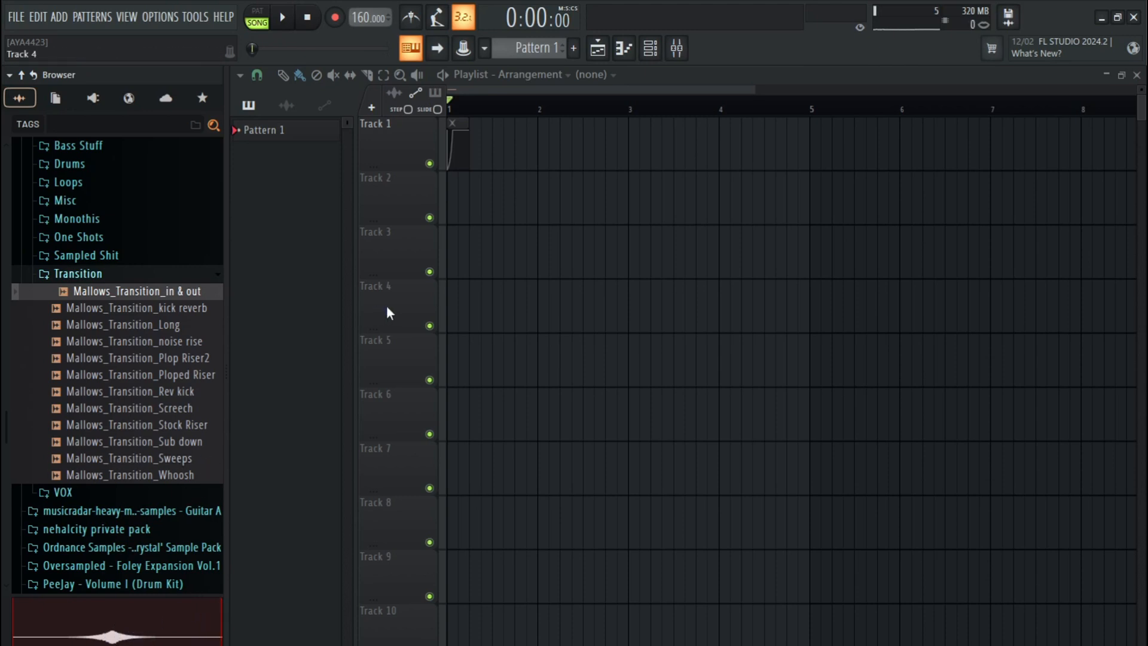
Step: Find Cymatics - Lofi Clap 2 in the Lofi Toolkit's one-shot claps and place it at bar 1 of Track 2
{"action": "left_click", "coordinate": [173, 279]}
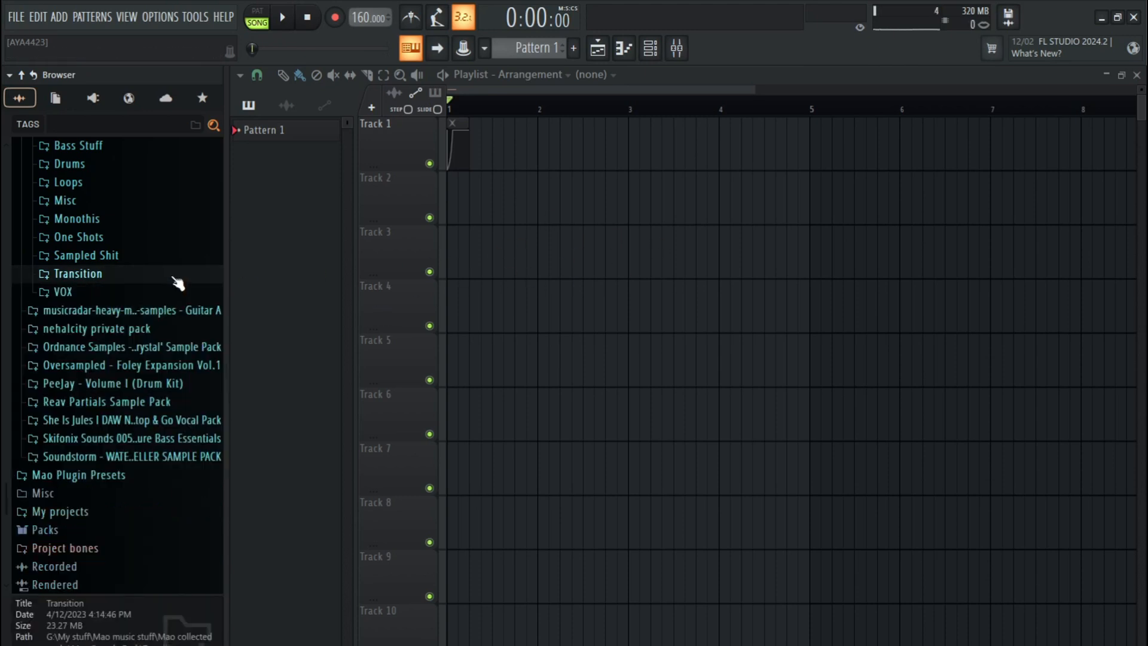
{"action": "scroll", "coordinate": [138, 359], "scroll_direction": "up", "scroll_amount": 4}
{"action": "scroll", "coordinate": [148, 330], "scroll_direction": "up", "scroll_amount": 2}
{"action": "scroll", "coordinate": [153, 353], "scroll_direction": "up", "scroll_amount": 2}
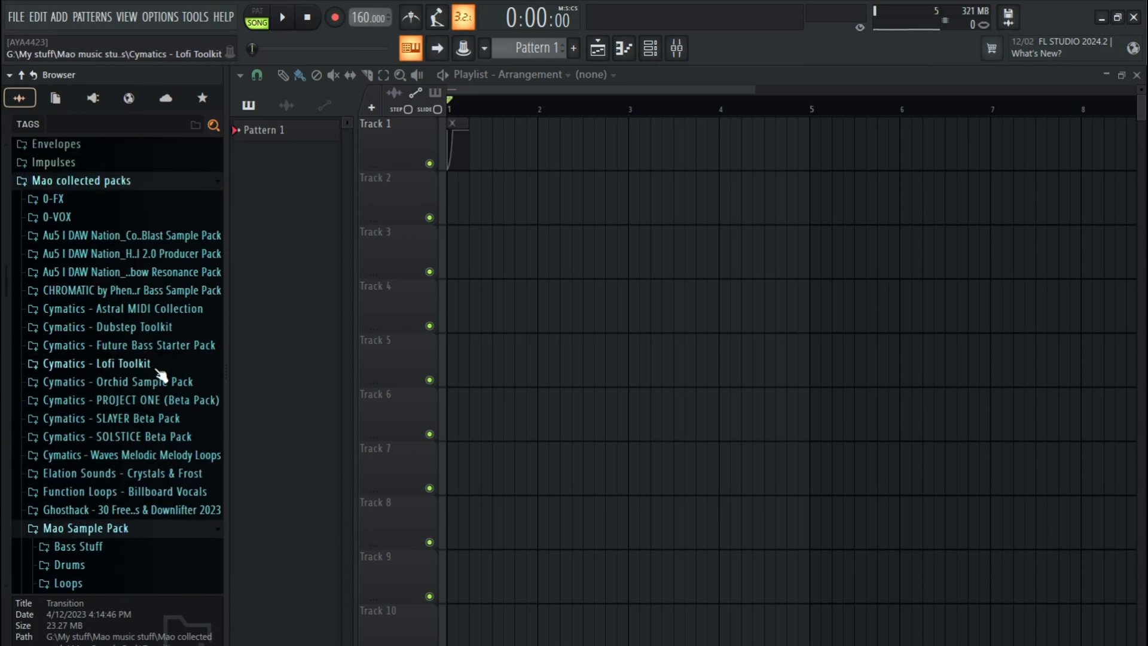
{"action": "left_click", "coordinate": [138, 365]}
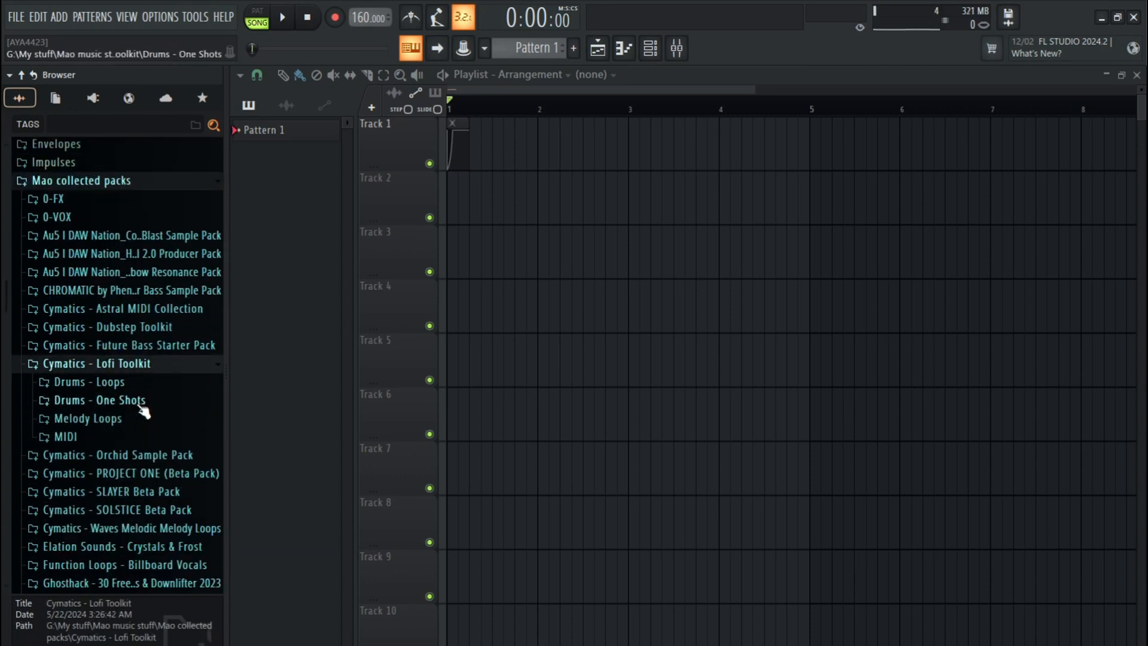
{"action": "left_click", "coordinate": [142, 400]}
{"action": "left_click", "coordinate": [178, 420]}
{"action": "left_click", "coordinate": [141, 453]}
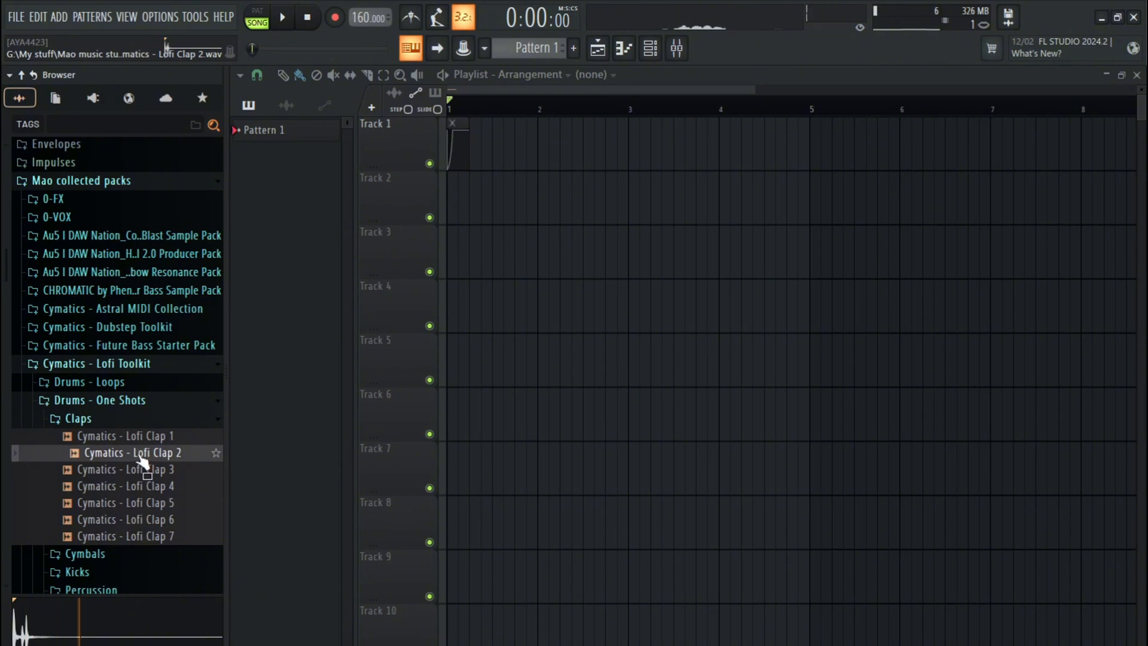
{"action": "left_click_drag", "start_coordinate": [141, 453], "coordinate": [493, 287]}
{"action": "left_click_drag", "start_coordinate": [518, 299], "coordinate": [475, 198]}
Step: Route the Lofi Clap 2 audio clip to mixer Insert 1 and return to its sample settings
{"action": "double_click", "coordinate": [476, 199]}
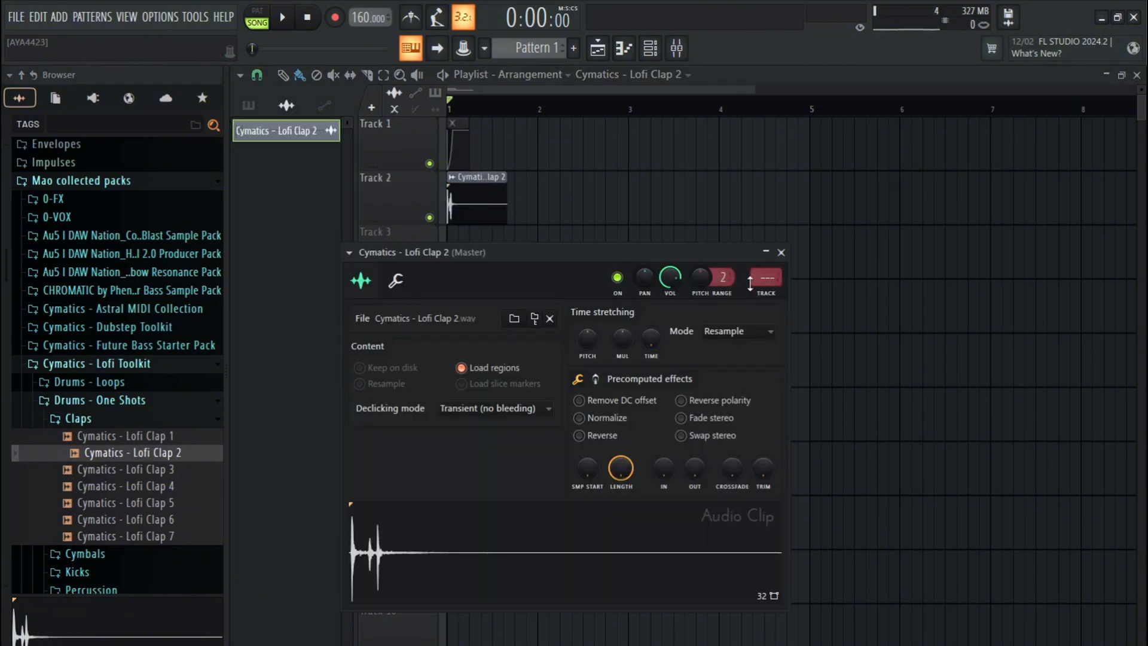
{"action": "double_click", "coordinate": [763, 278]}
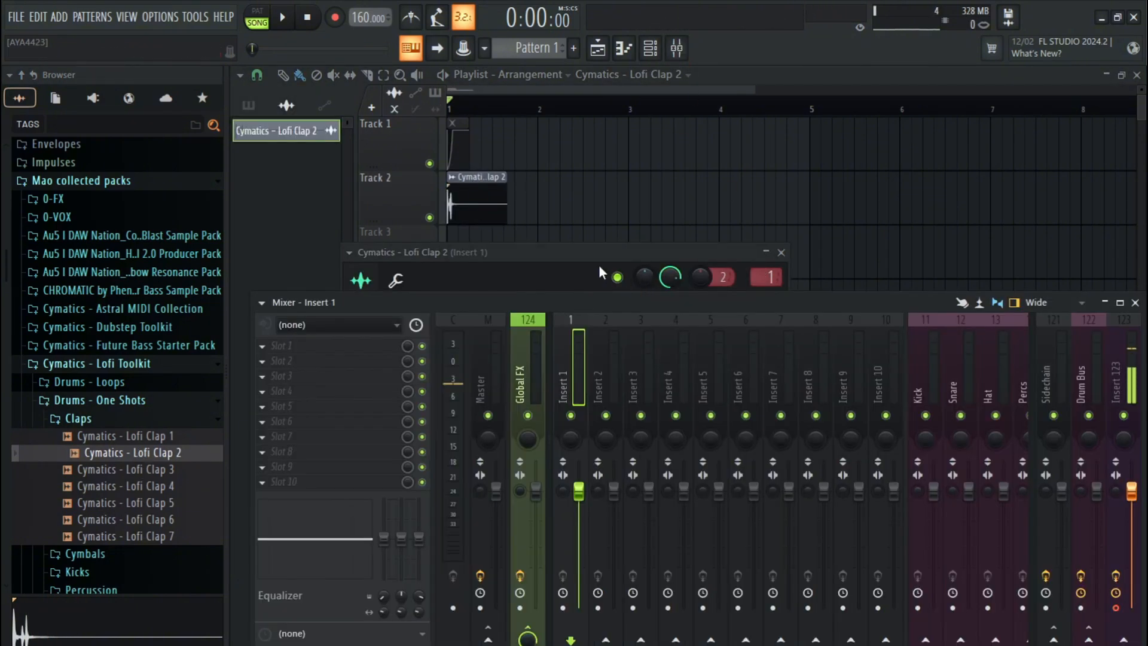
{"action": "left_click", "coordinate": [509, 268]}
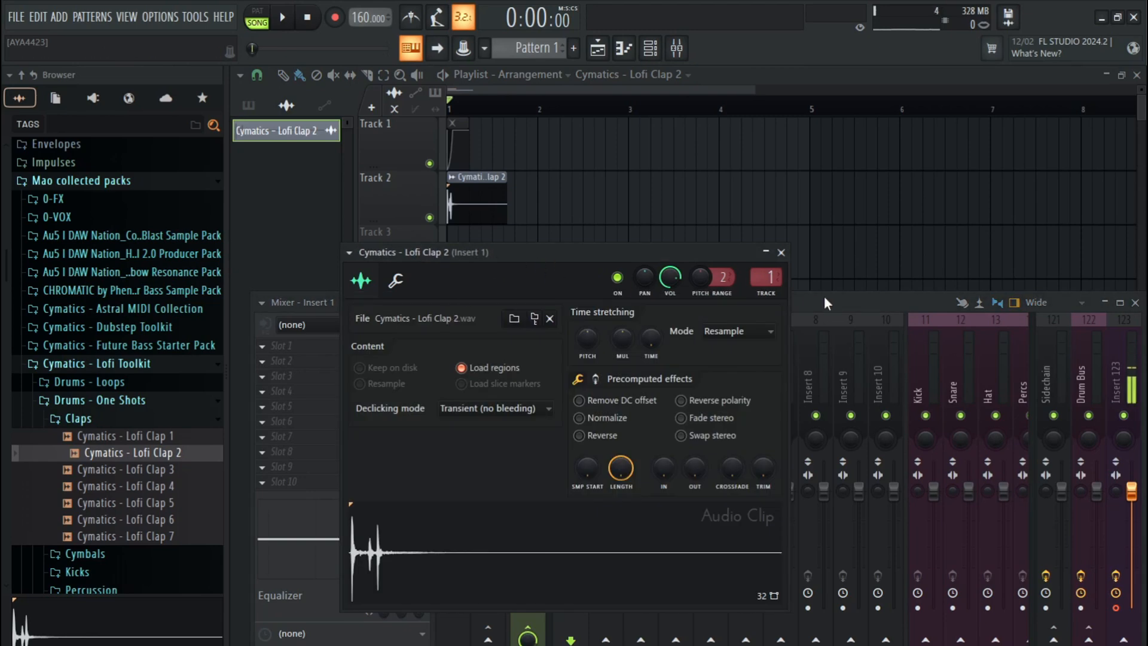
Step: Load Fruity Reeverb 2 into the third effect slot of Insert 1, lower its dry level and raise wet and decay
{"action": "left_click", "coordinate": [586, 364]}
{"action": "left_click", "coordinate": [276, 375]}
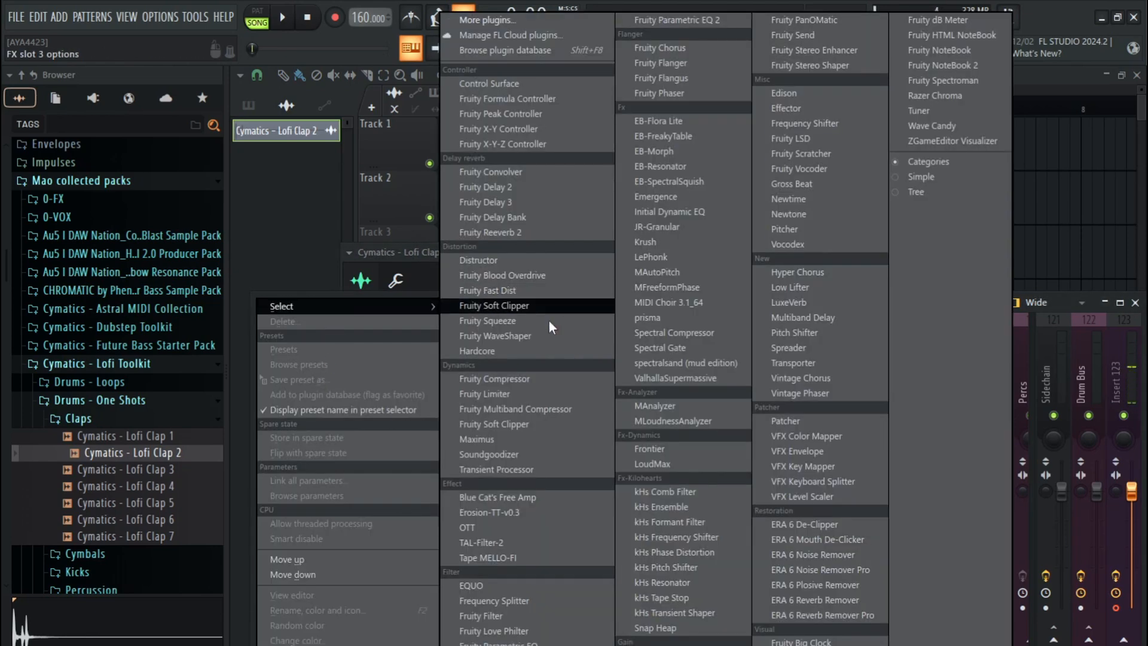
{"action": "left_click", "coordinate": [490, 232]}
{"action": "right_click", "coordinate": [767, 331]}
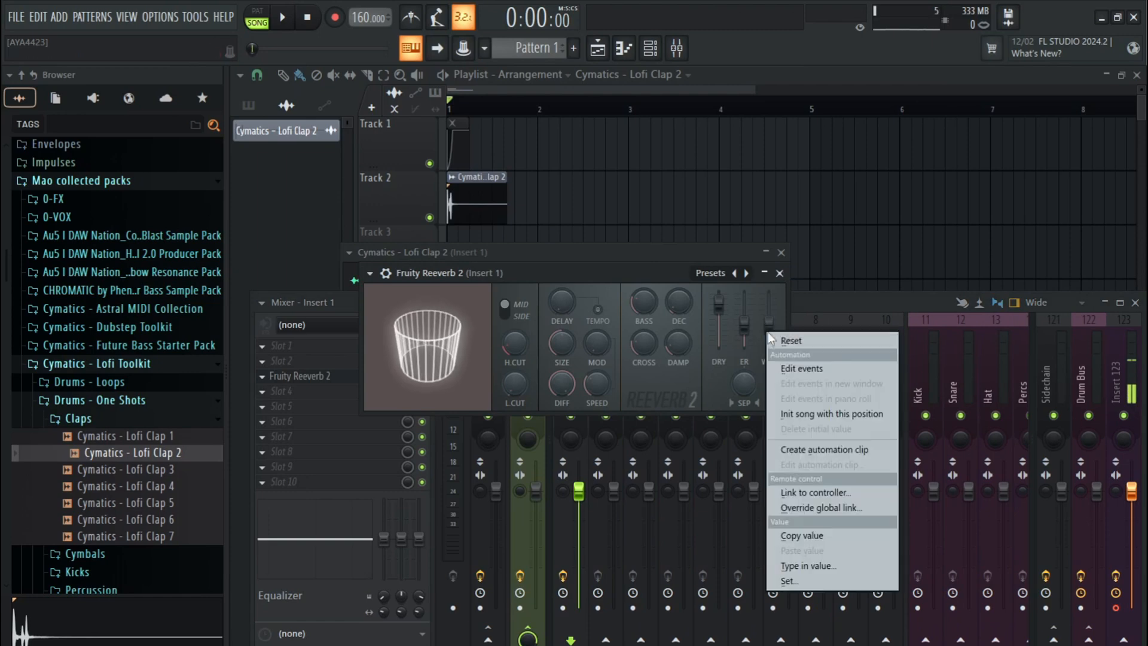
{"action": "left_click", "coordinate": [731, 308]}
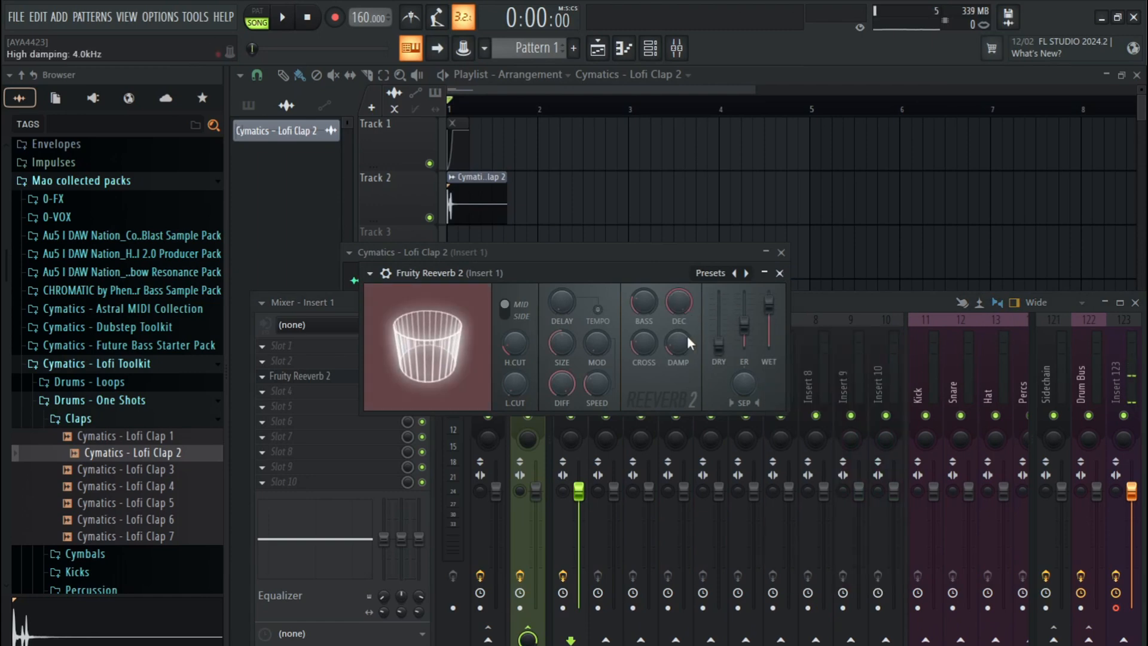
{"action": "left_click_drag", "start_coordinate": [719, 306], "coordinate": [734, 362]}
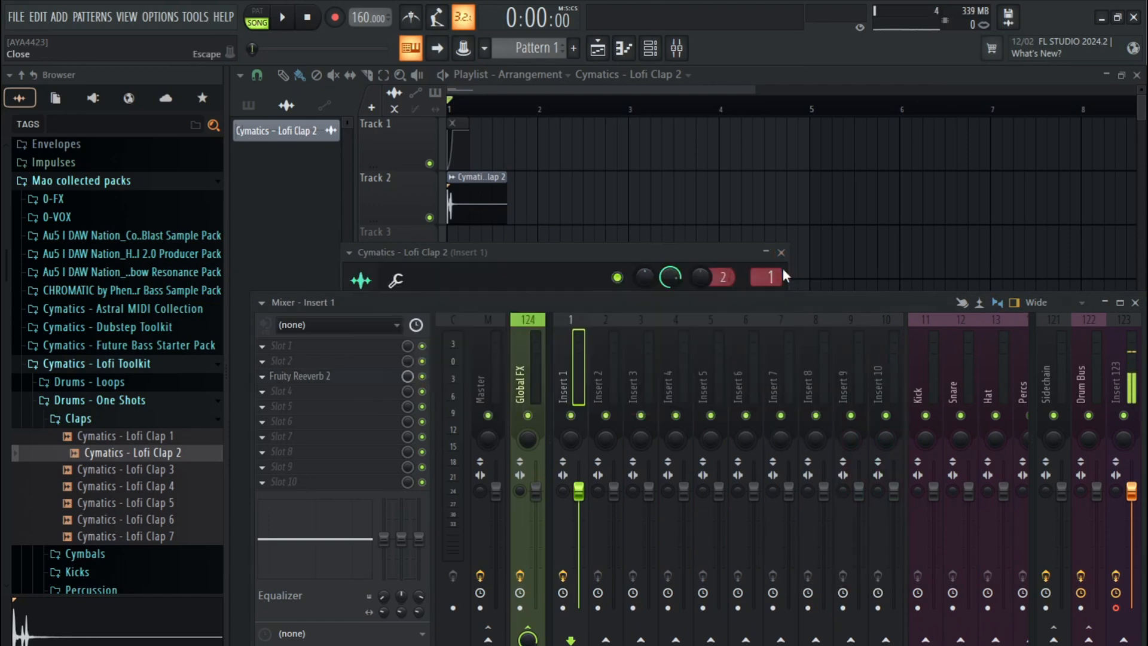
Step: Close the reverb, clip settings and mixer windows and audition the reverberated Lofi Clap 2
{"action": "left_click", "coordinate": [780, 273]}
{"action": "left_click", "coordinate": [785, 256]}
{"action": "key", "text": "F9"}
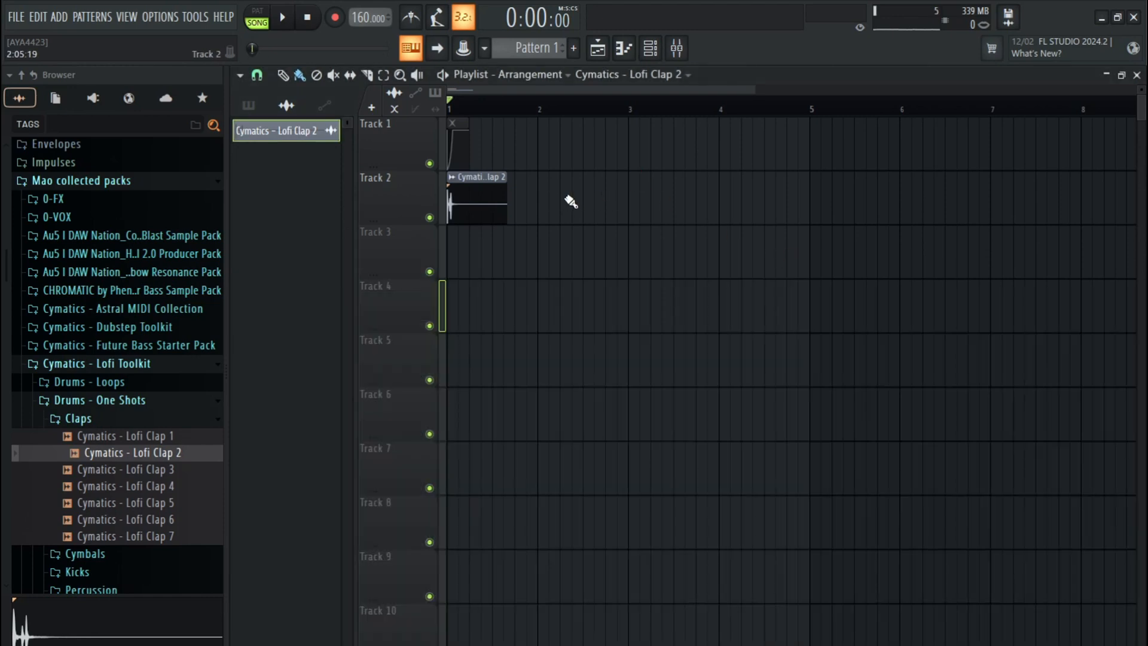
{"action": "key", "text": "space"}
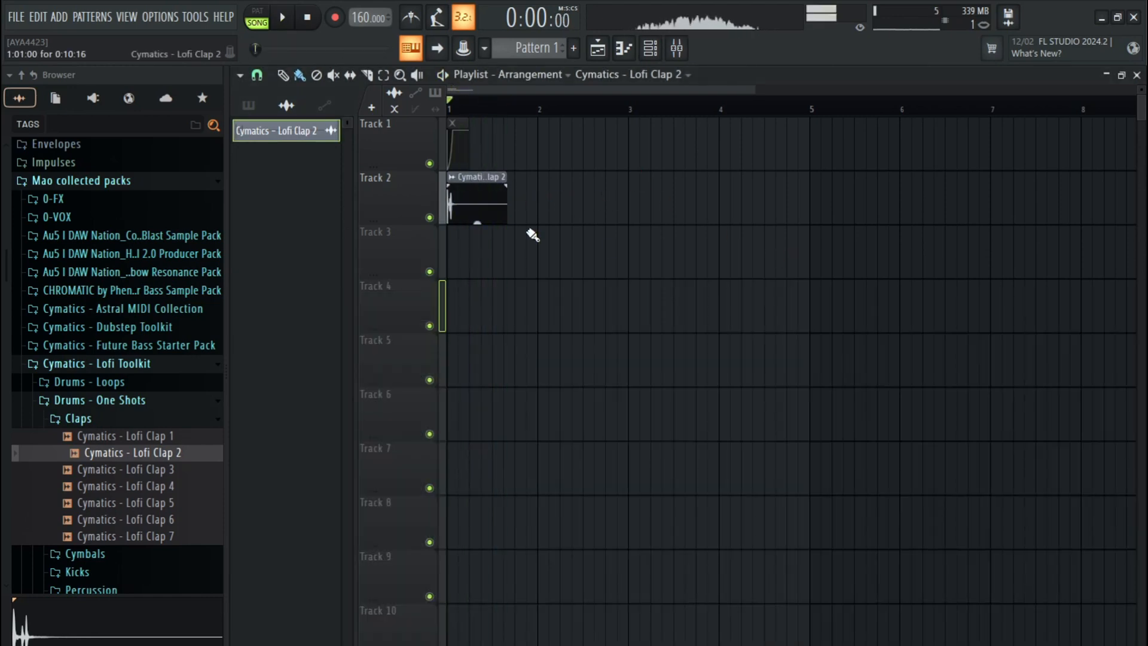
Step: Load Fruity Balance into the fifth effect slot of Insert 1 and create an automation clip for its volume
{"action": "left_click", "coordinate": [676, 48]}
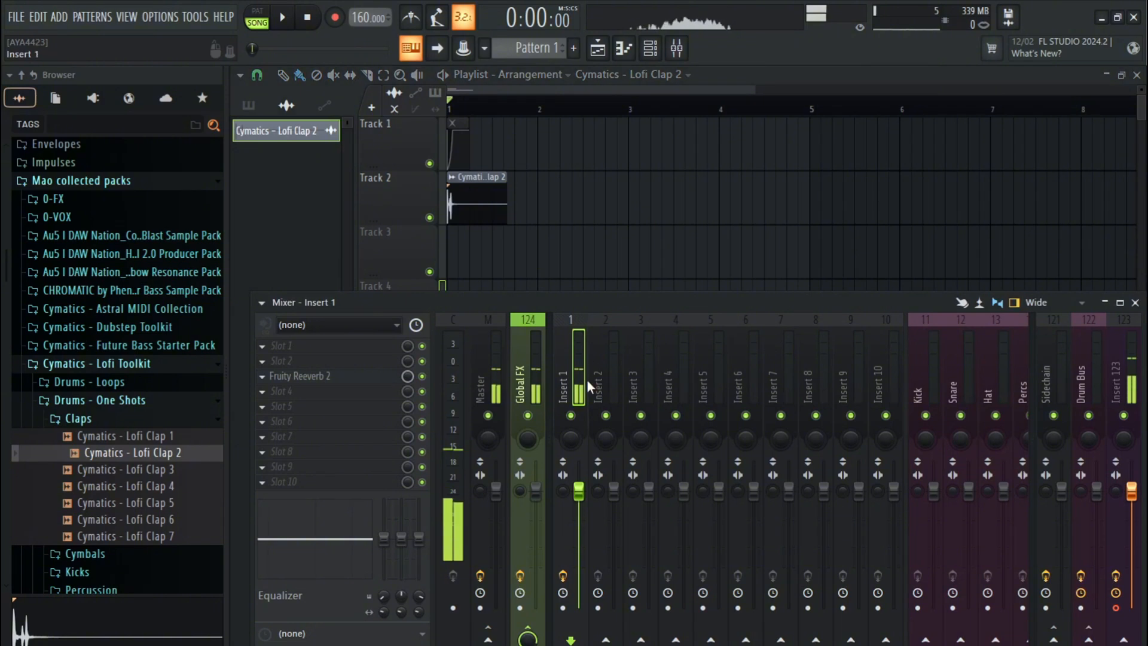
{"action": "right_click", "coordinate": [571, 491]}
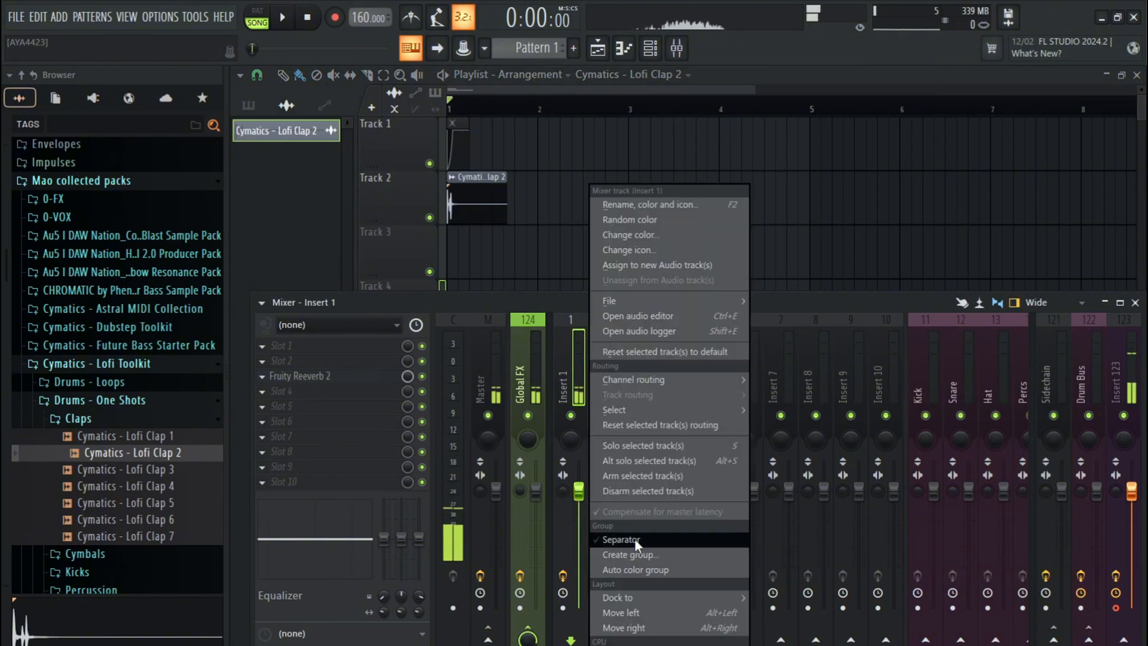
{"action": "left_click", "coordinate": [262, 347]}
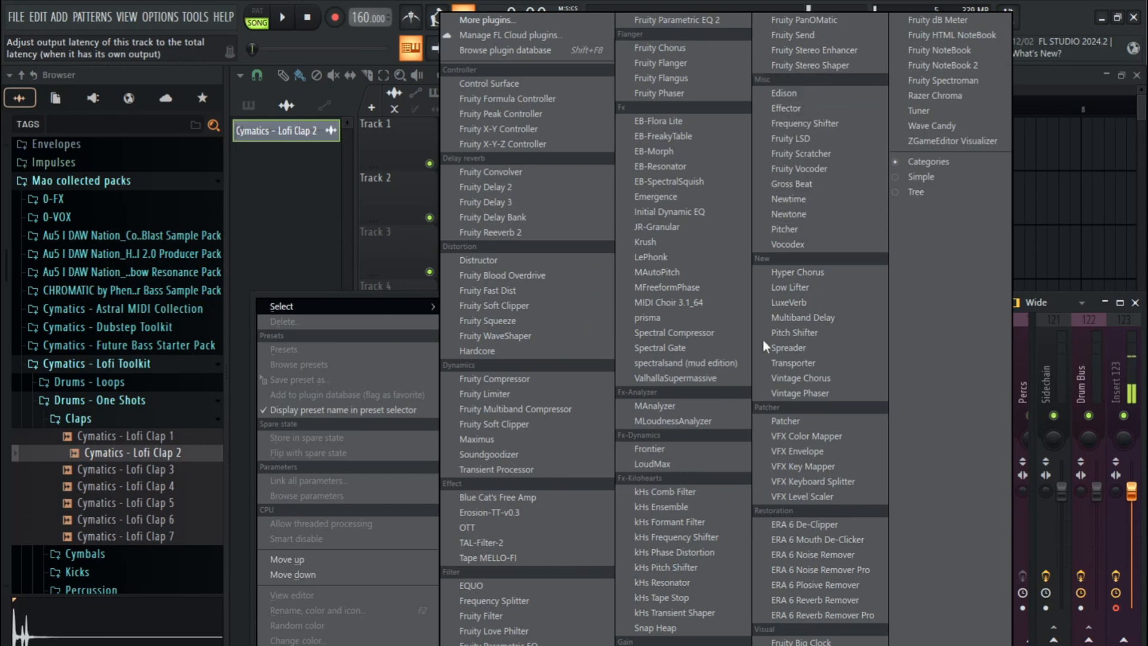
{"action": "left_click", "coordinate": [658, 645]}
{"action": "right_click", "coordinate": [384, 220]}
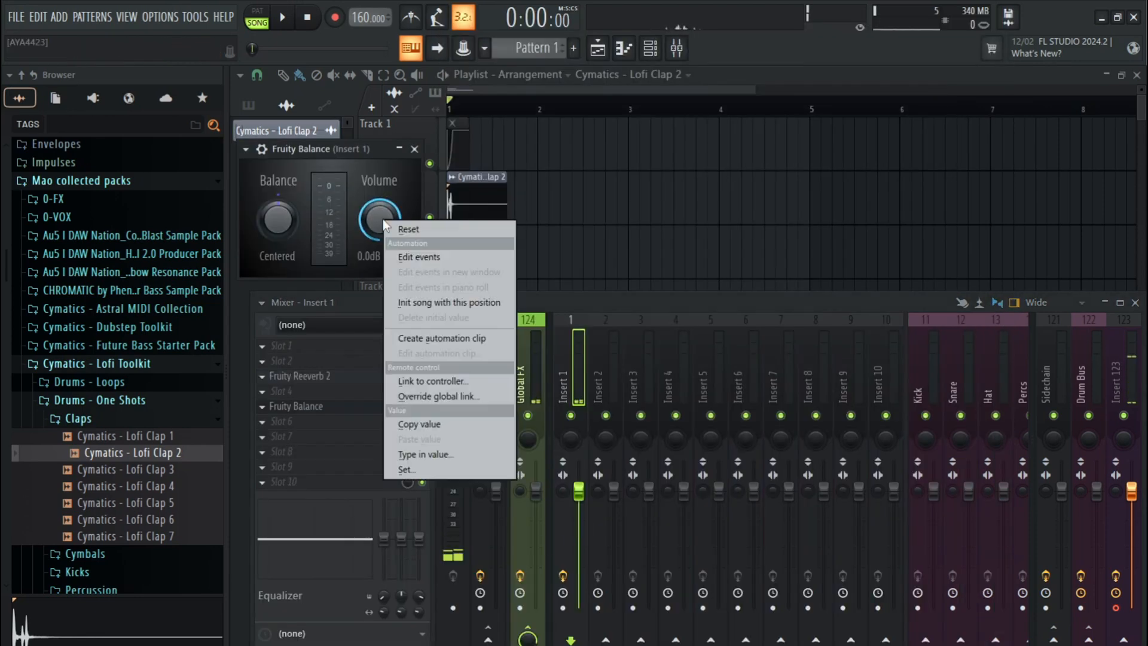
{"action": "left_click", "coordinate": [459, 336]}
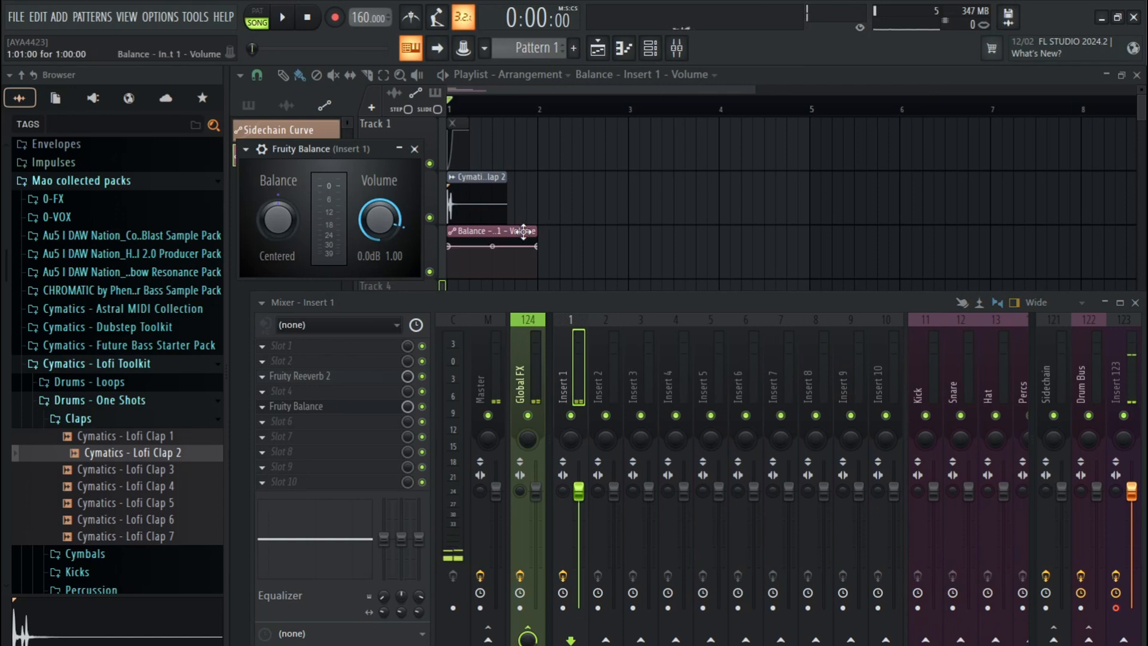
Step: Shape the Balance volume automation as a curved swell peaking at 50% near bar 2.6 and ending around bar 4.75, and audition it
{"action": "left_click_drag", "start_coordinate": [449, 247], "coordinate": [451, 281]}
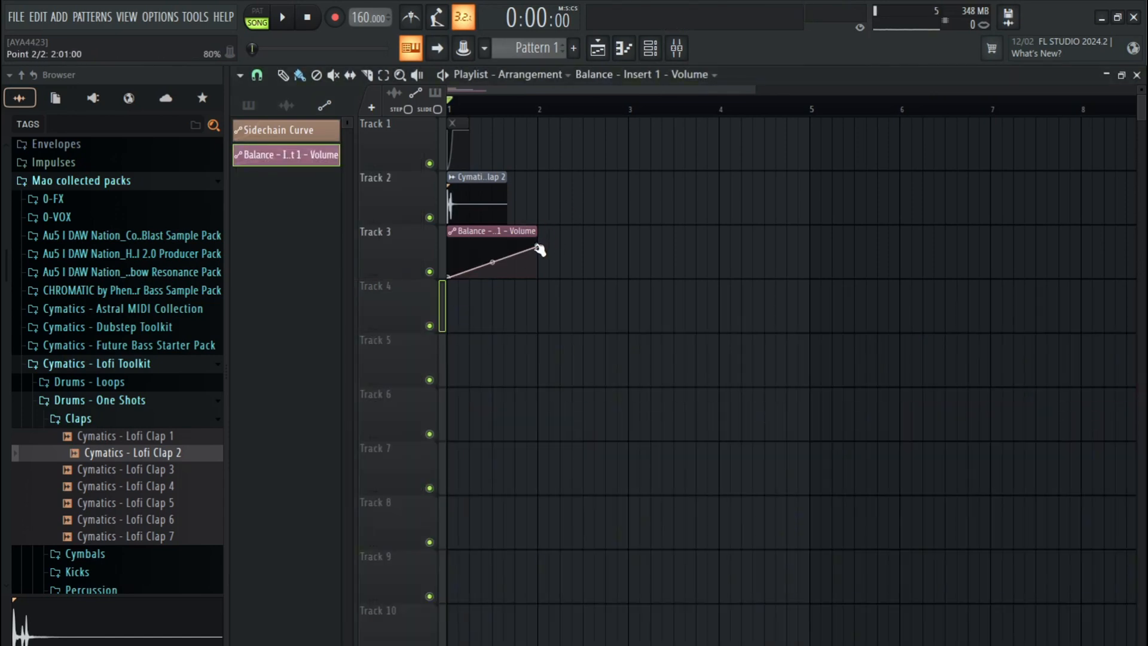
{"action": "left_click_drag", "start_coordinate": [538, 247], "coordinate": [788, 293]}
{"action": "right_click", "coordinate": [592, 260]}
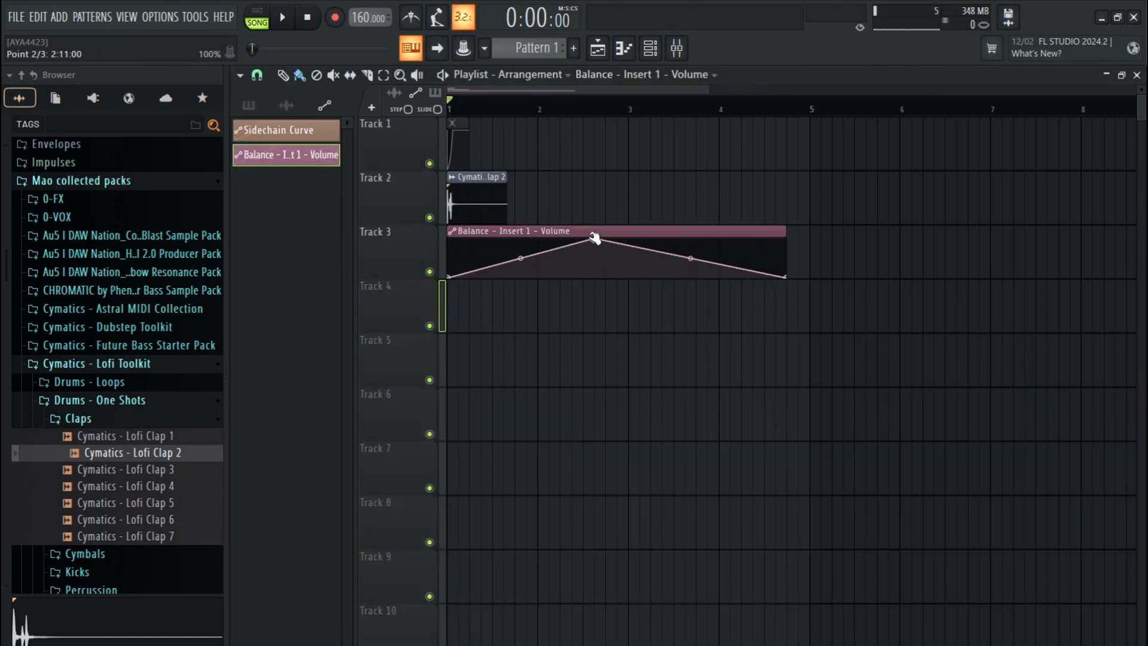
{"action": "left_click_drag", "start_coordinate": [522, 263], "coordinate": [521, 282]}
{"action": "left_click_drag", "start_coordinate": [687, 264], "coordinate": [688, 281]}
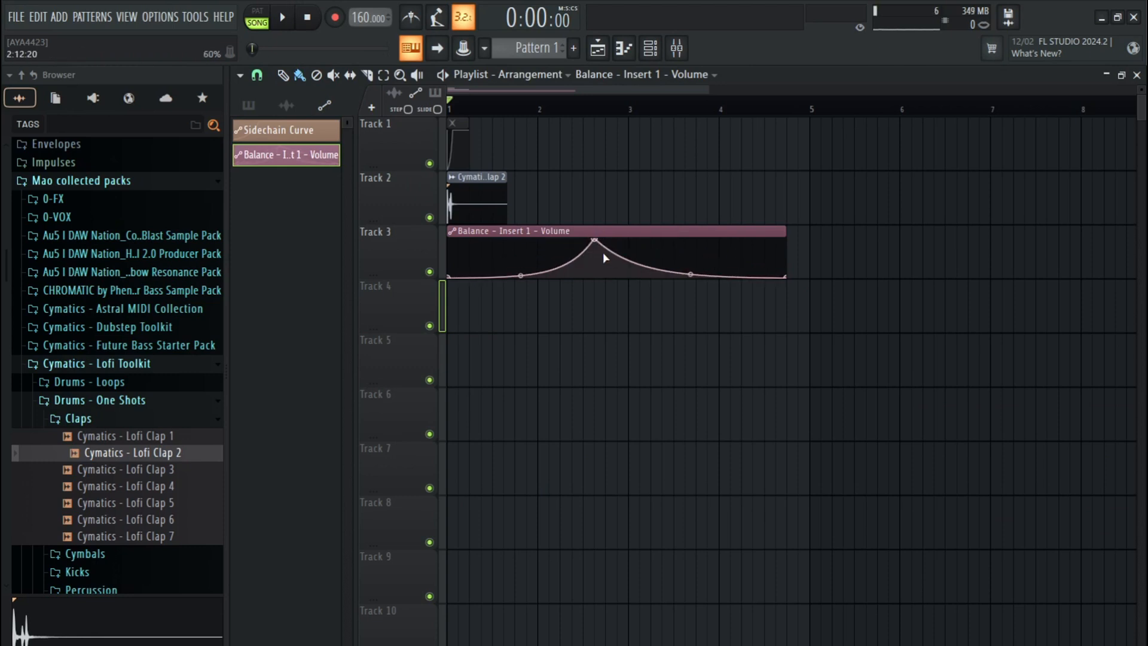
{"action": "left_click_drag", "start_coordinate": [597, 243], "coordinate": [597, 260]}
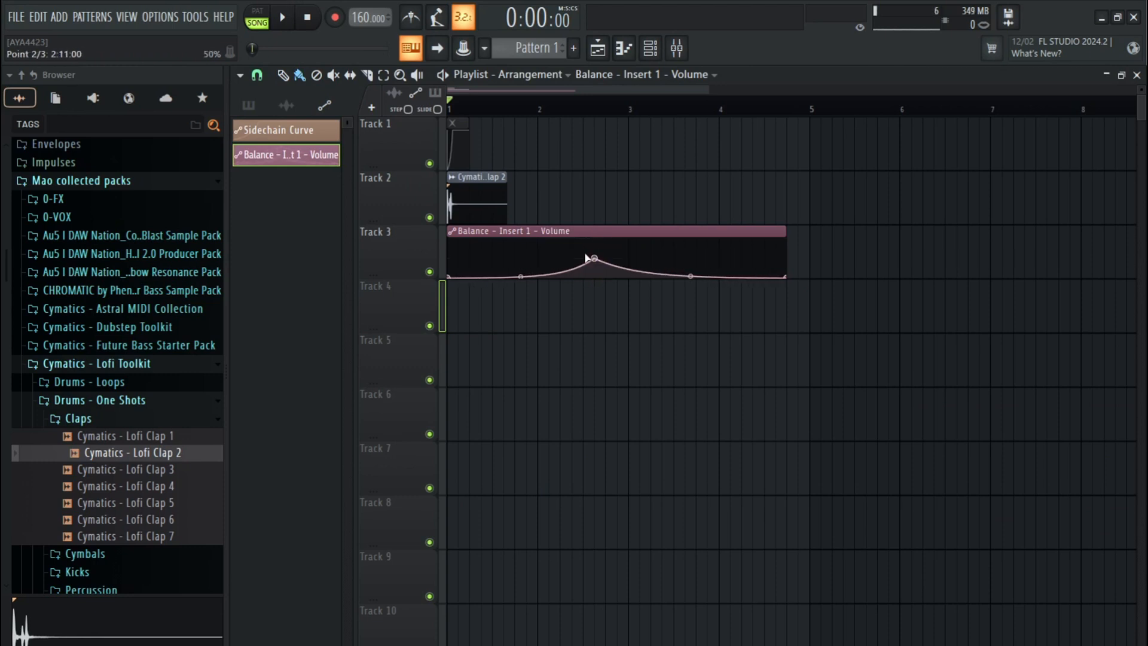
{"action": "key", "text": "space"}
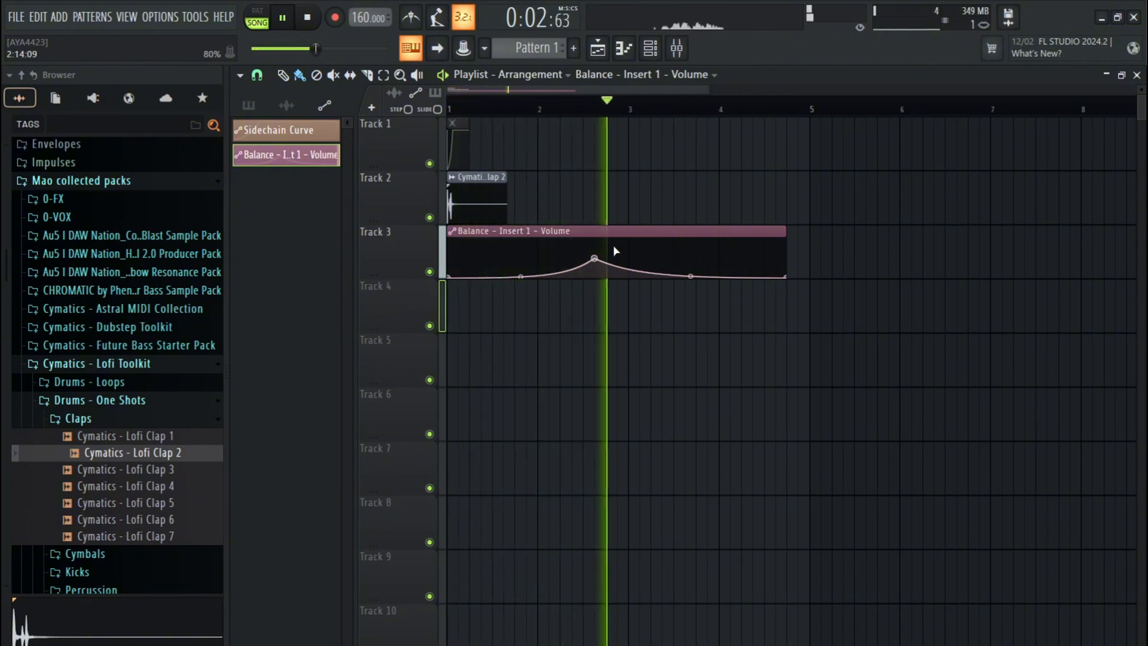
{"action": "key", "text": "space"}
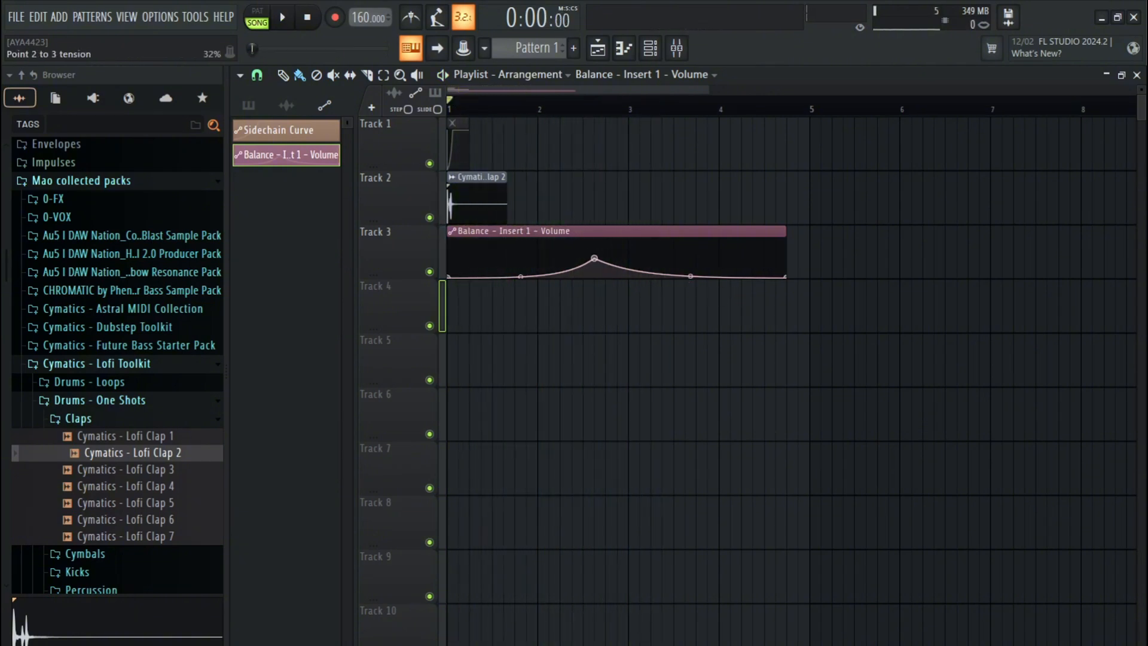
Step: Soften the volume swell's curves, extend its end to about bar 5.75, raise the peak slightly, and audition the result
{"action": "left_click_drag", "start_coordinate": [691, 277], "coordinate": [691, 272]}
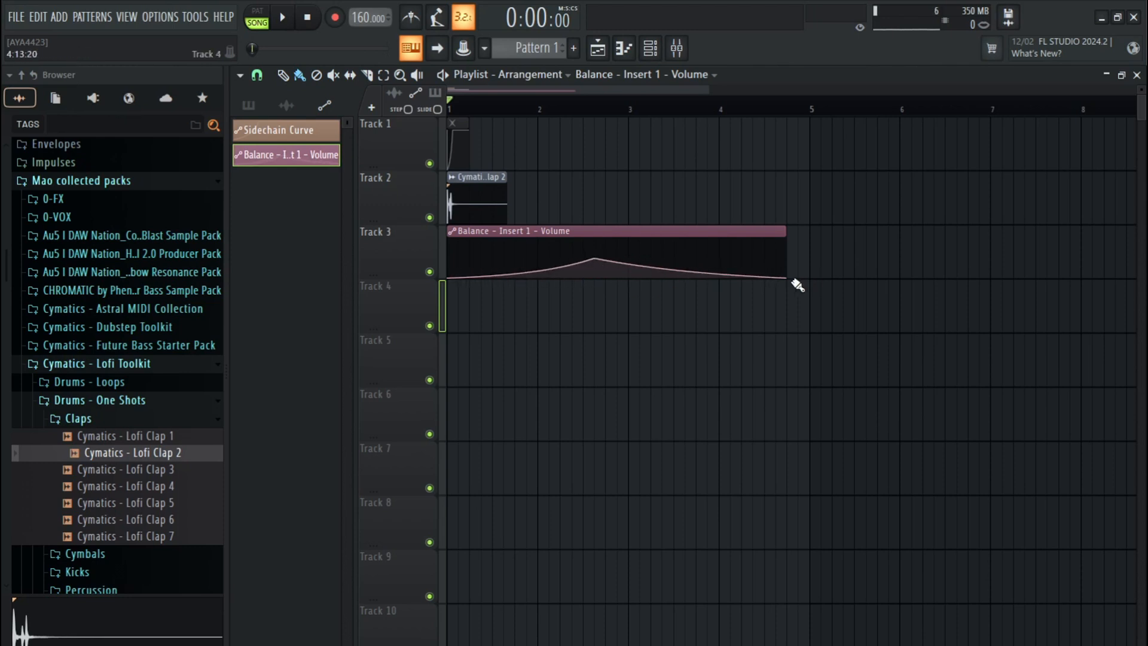
{"action": "left_click_drag", "start_coordinate": [786, 277], "coordinate": [883, 279]}
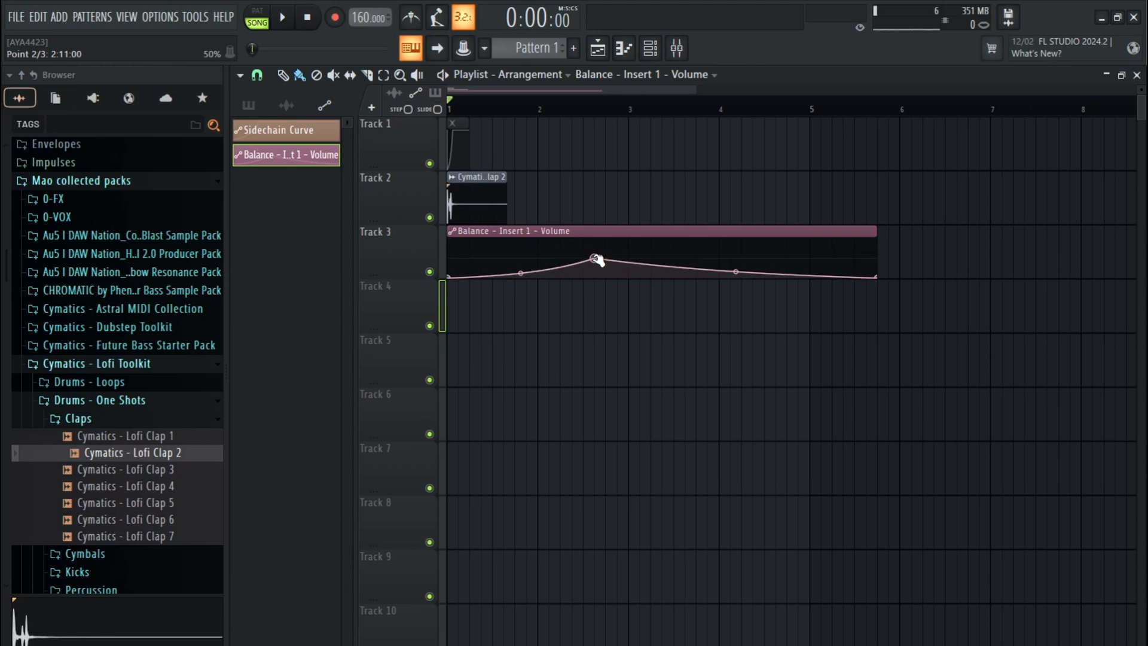
{"action": "left_click_drag", "start_coordinate": [597, 260], "coordinate": [597, 253]}
{"action": "left_click_drag", "start_coordinate": [739, 273], "coordinate": [739, 279]}
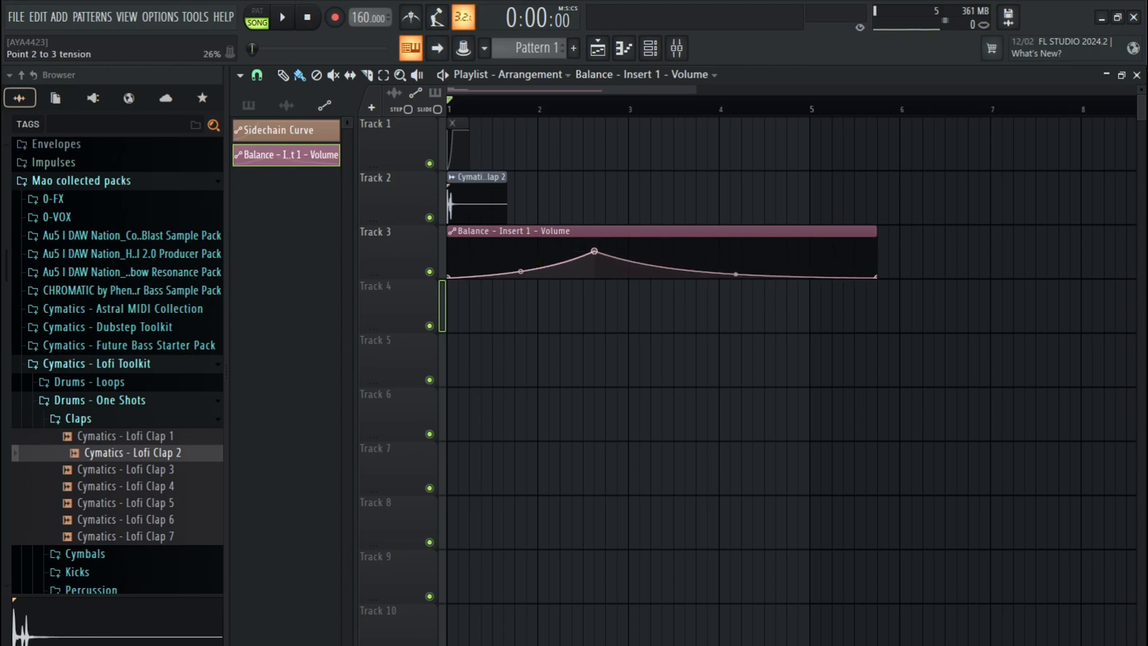
{"action": "key", "text": "space"}
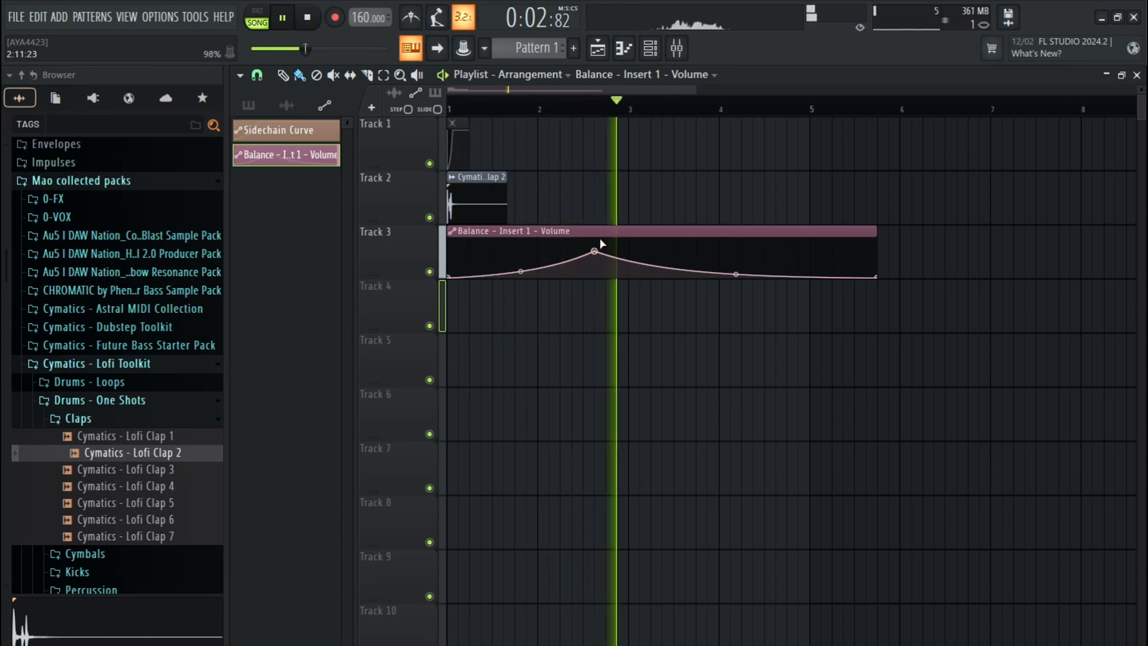
{"action": "key", "text": "space"}
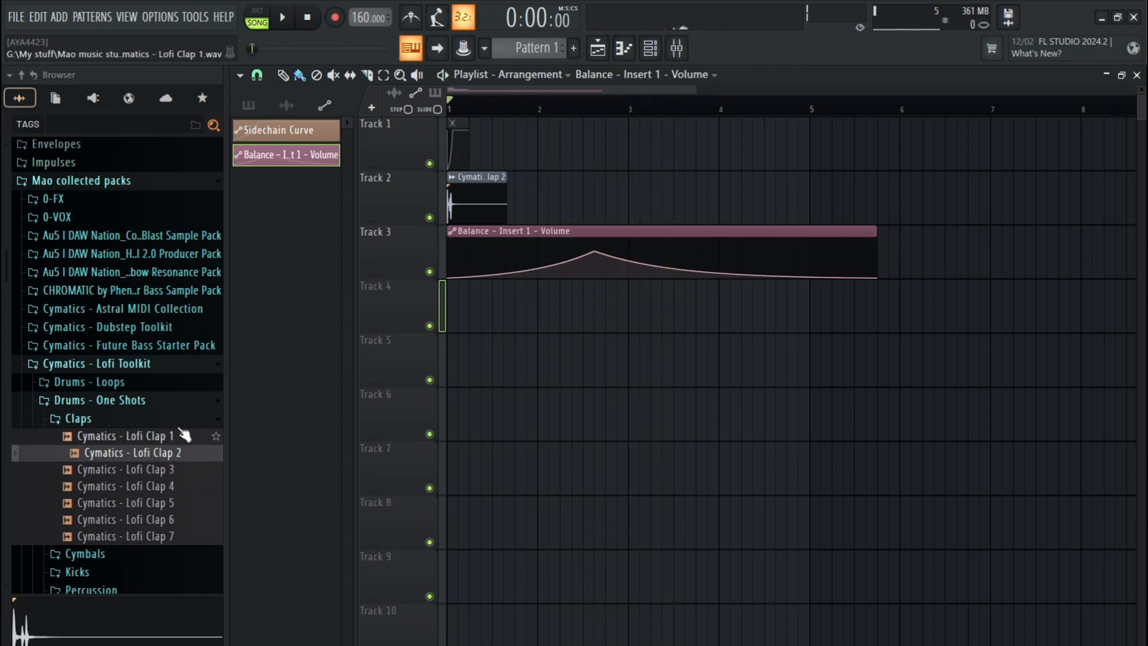
Step: Audition the in & out, kick reverb, Long and noise rise samples in Mao Sample Pack's Transition folder
{"action": "left_click", "coordinate": [180, 365]}
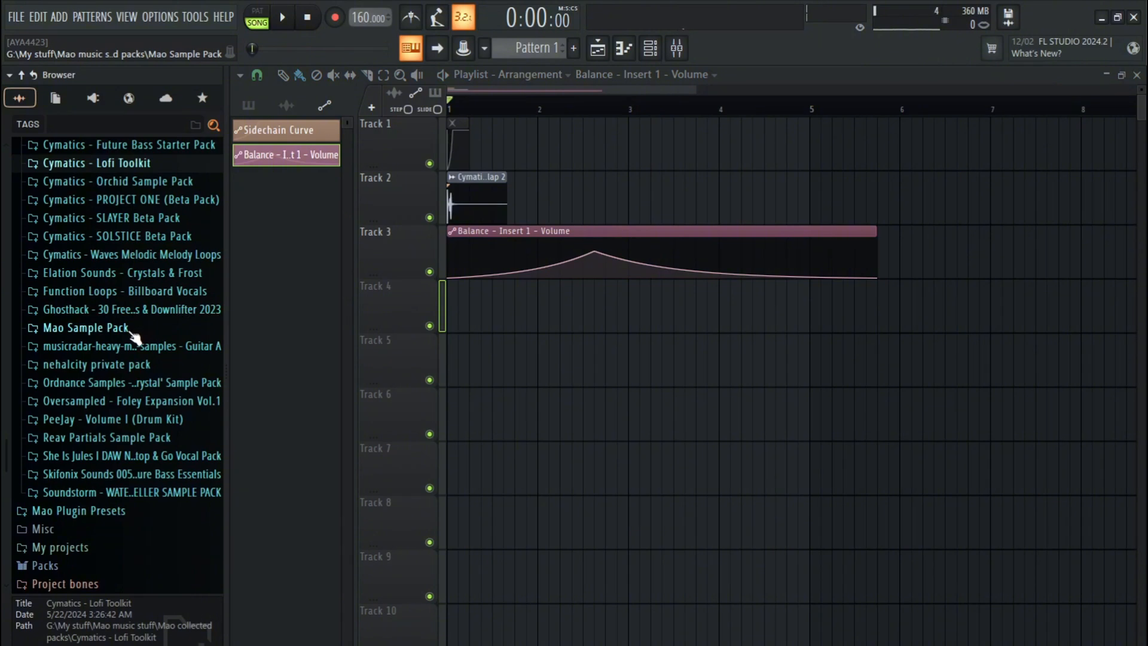
{"action": "left_click", "coordinate": [133, 329]}
{"action": "left_click", "coordinate": [78, 475]}
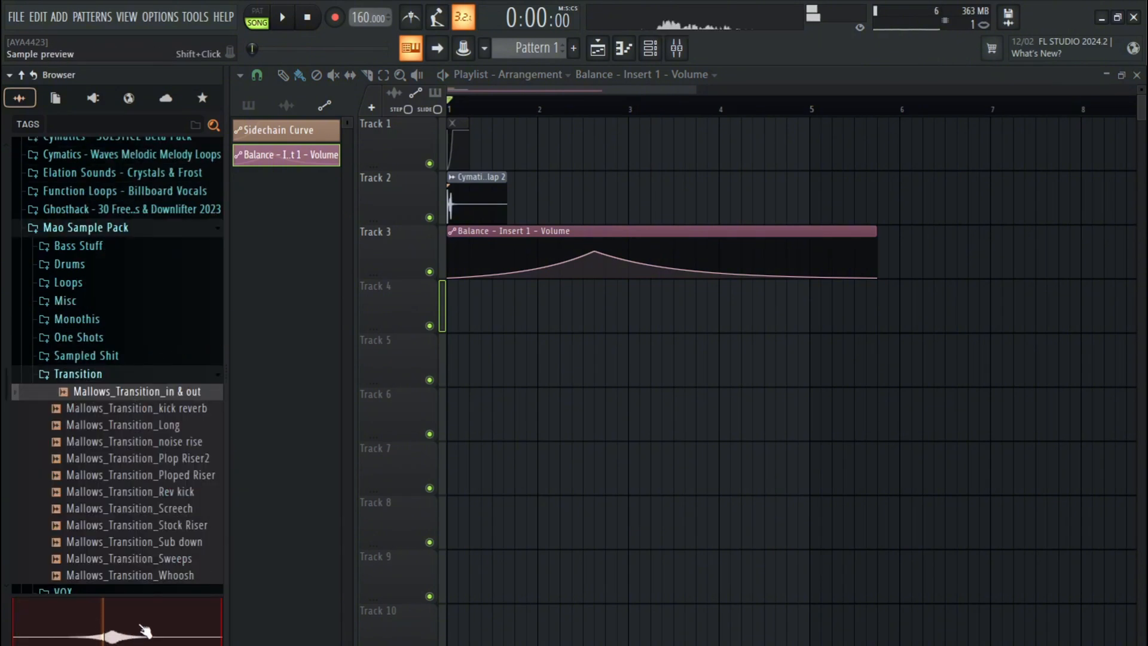
{"action": "left_click", "coordinate": [174, 410]}
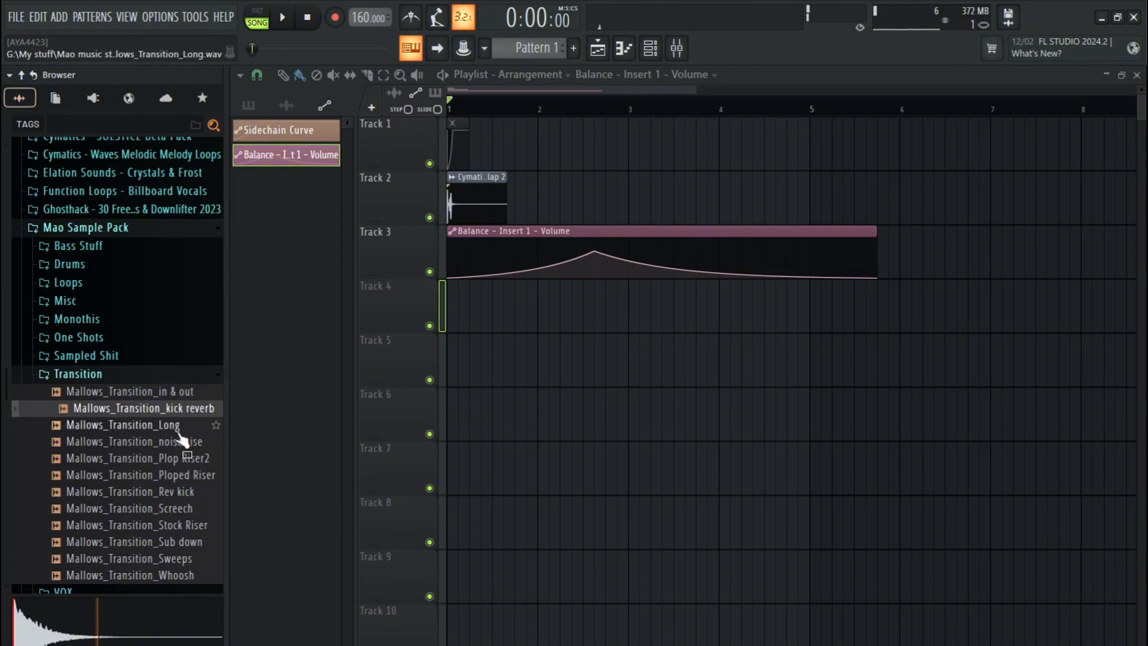
{"action": "left_click", "coordinate": [110, 426]}
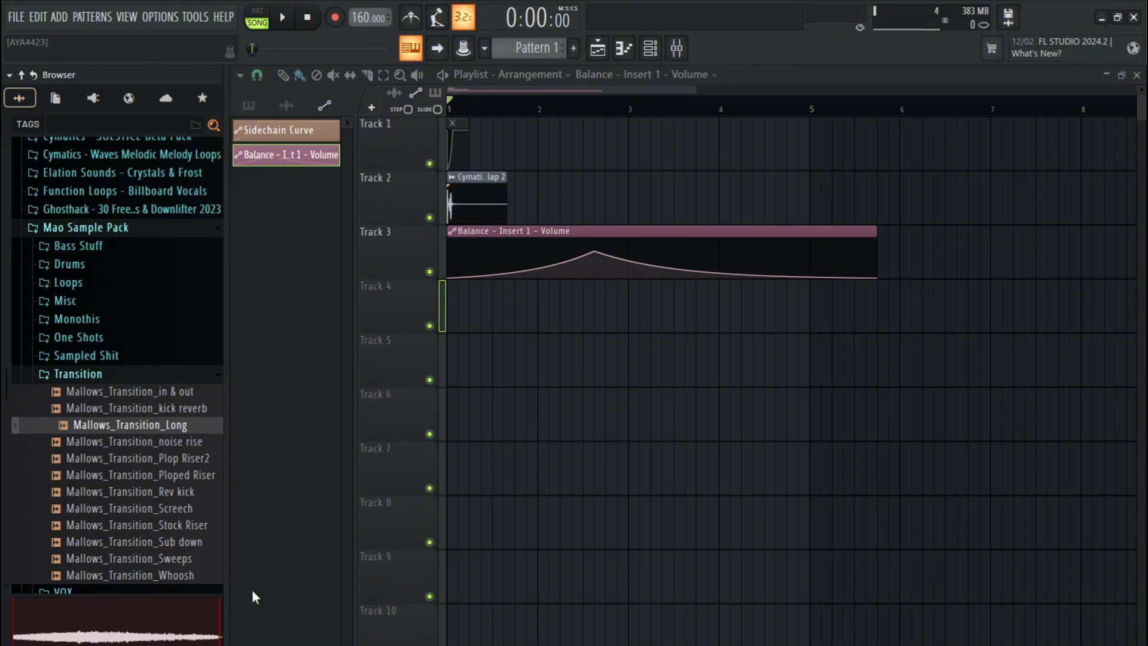
{"action": "left_click", "coordinate": [107, 445]}
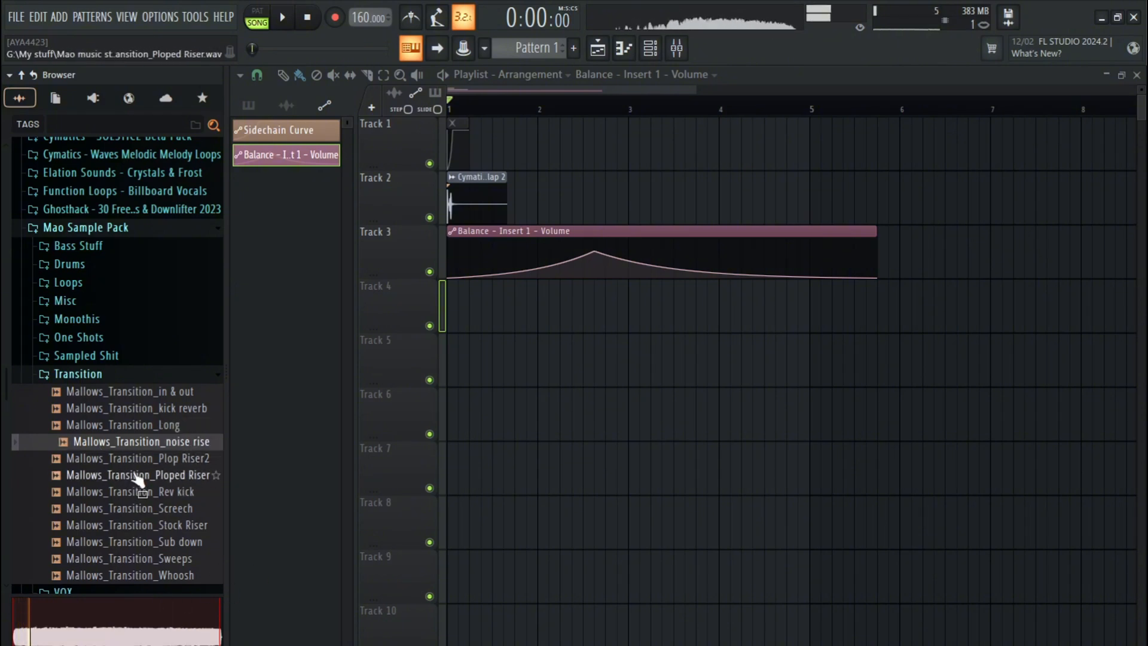
{"action": "left_click", "coordinate": [116, 618]}
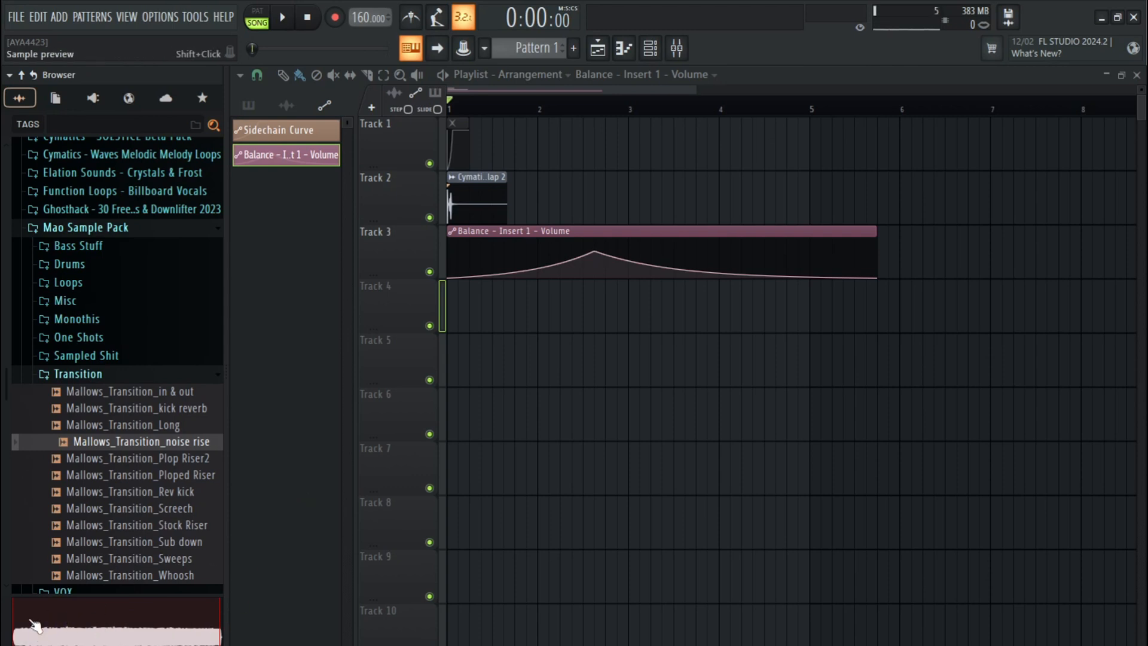
{"action": "left_click", "coordinate": [112, 450]}
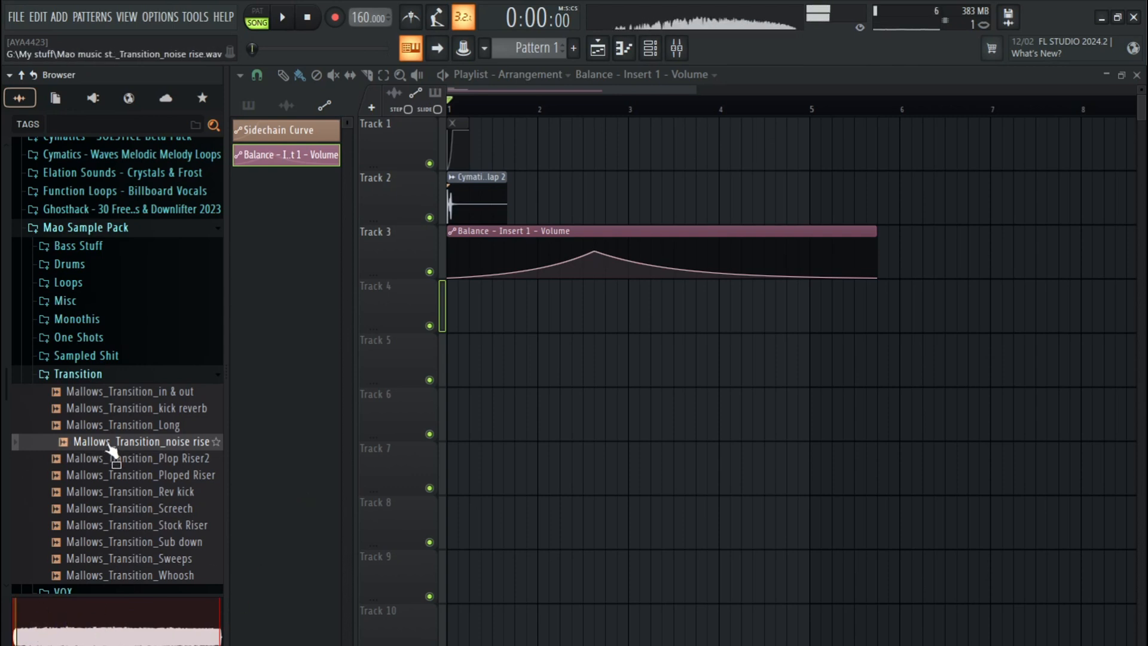
{"action": "key", "text": "space"}
{"action": "key", "text": "space"}
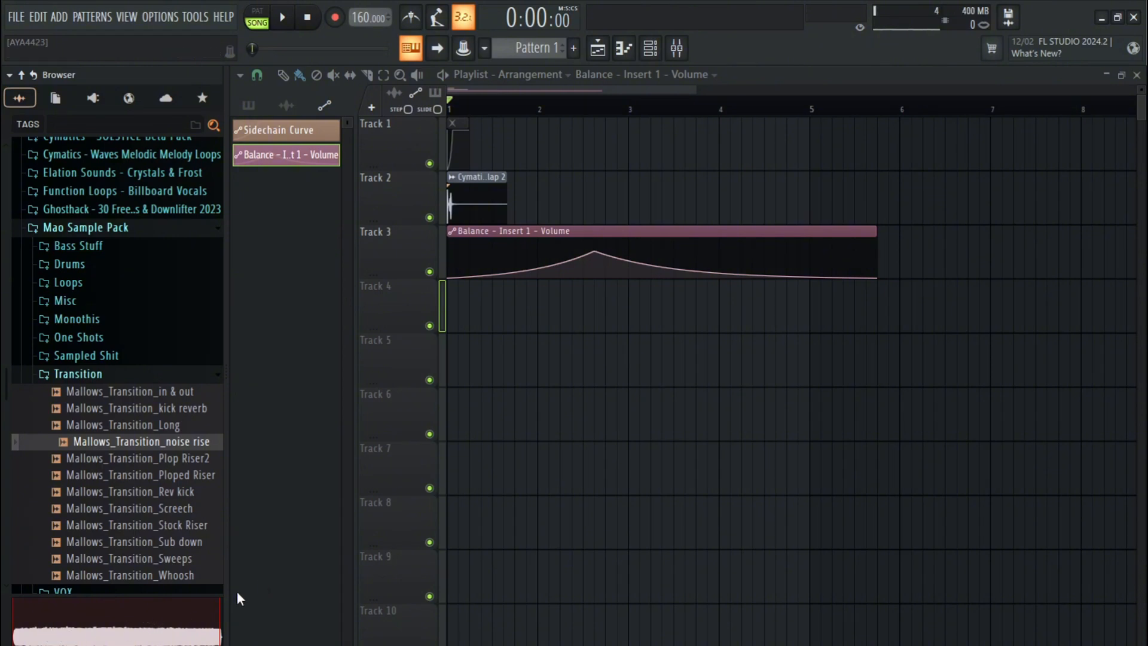
Step: Delete the clips on Tracks 1 to 3 of the playlist and audition Mallows_Transition_Plop Riser2
{"action": "right_click", "coordinate": [519, 257]}
{"action": "right_click", "coordinate": [491, 203]}
{"action": "right_click", "coordinate": [459, 134]}
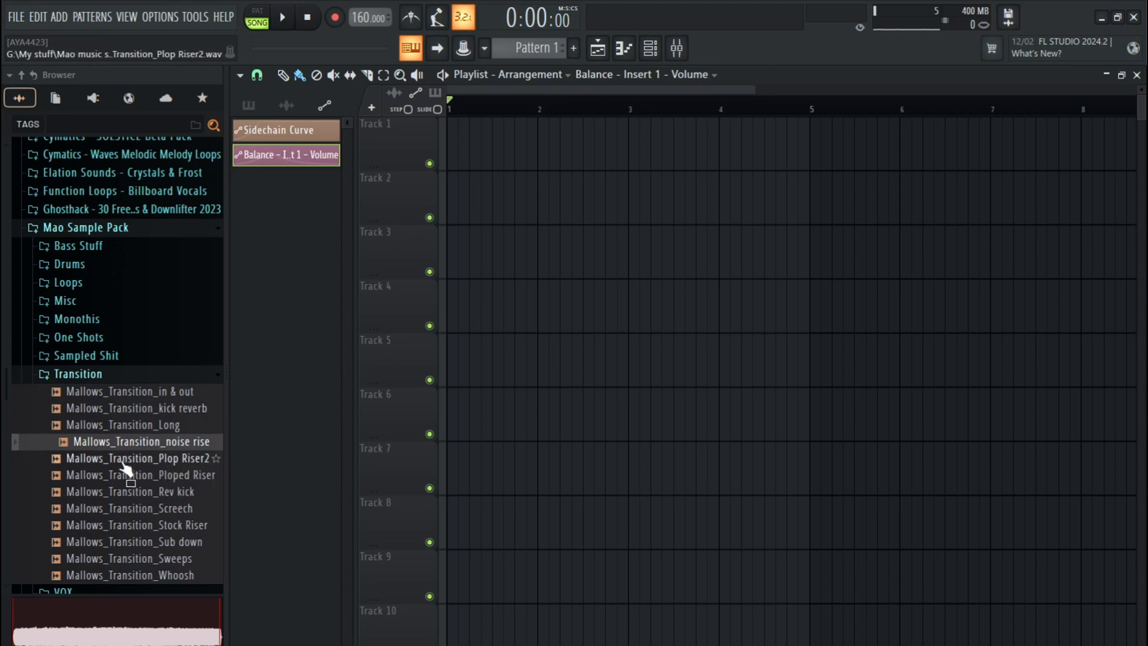
{"action": "left_click", "coordinate": [84, 462]}
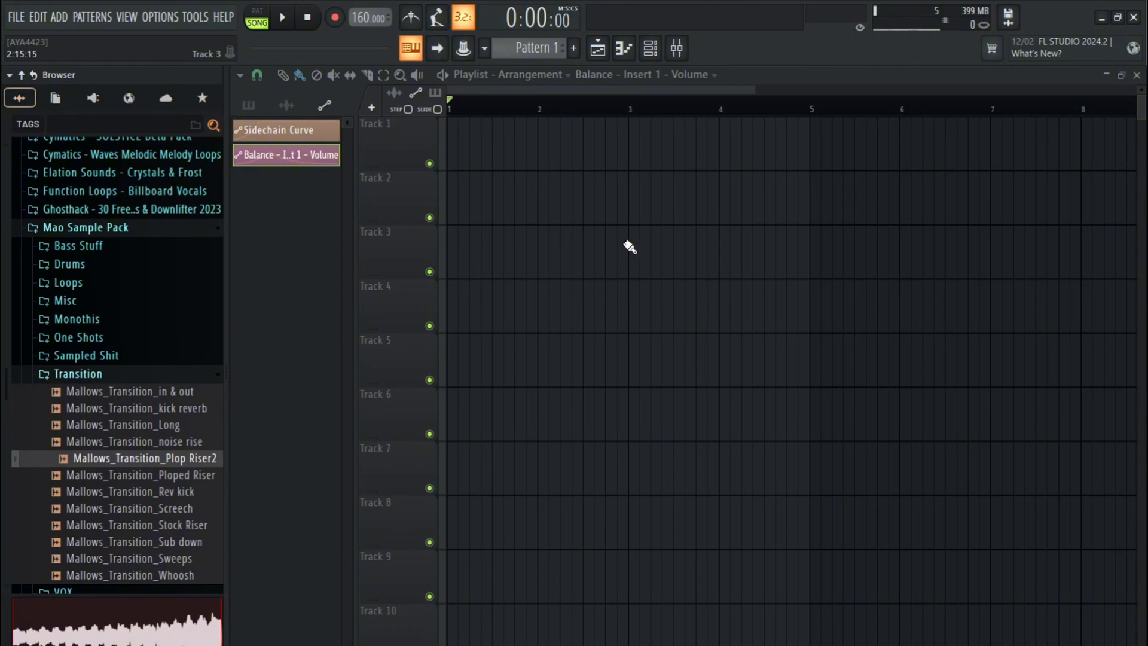
Step: Add a 3x Osc instrument channel to the channel rack
{"action": "key", "text": "F6"}
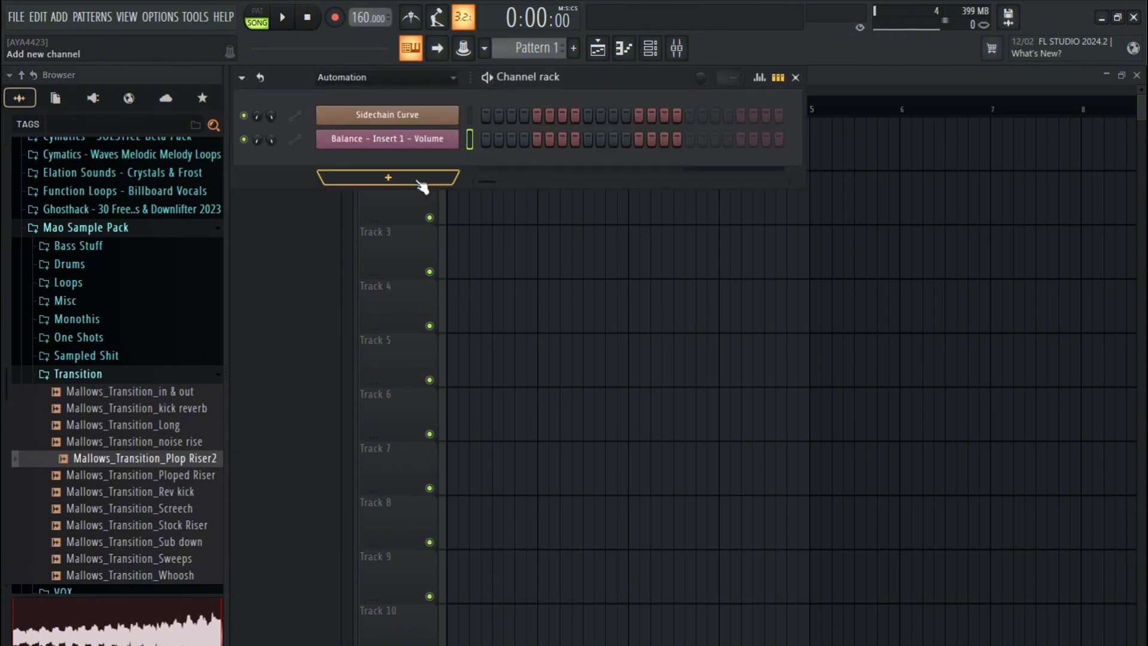
{"action": "left_click", "coordinate": [419, 183]}
{"action": "left_click", "coordinate": [551, 134]}
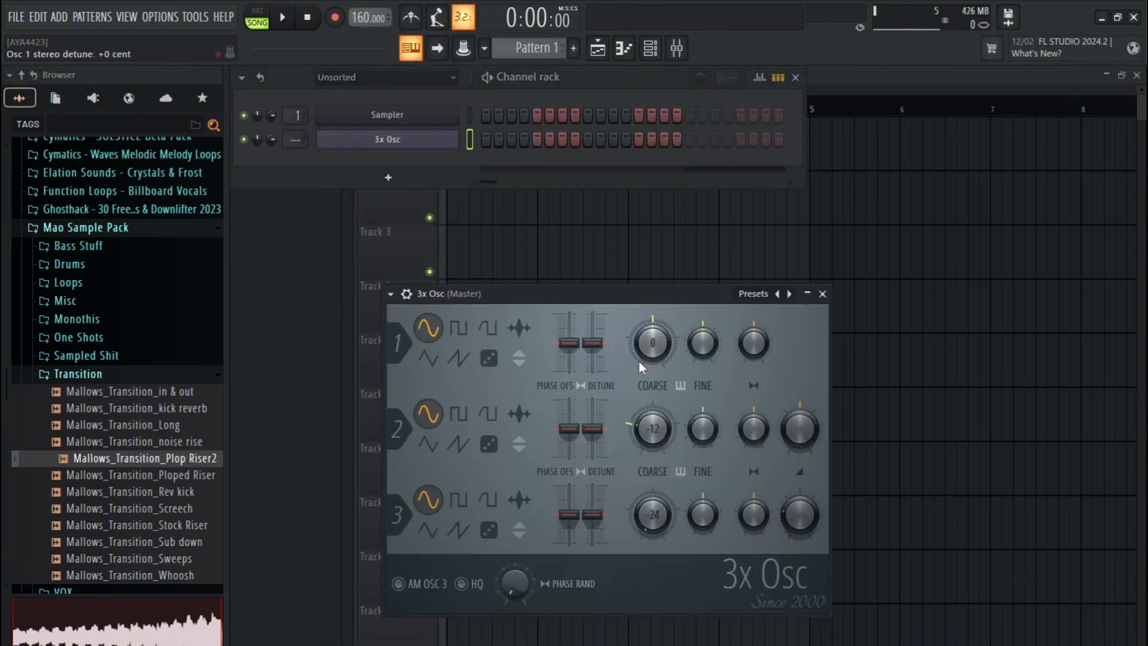
{"action": "left_click_drag", "start_coordinate": [800, 513], "coordinate": [800, 528]}
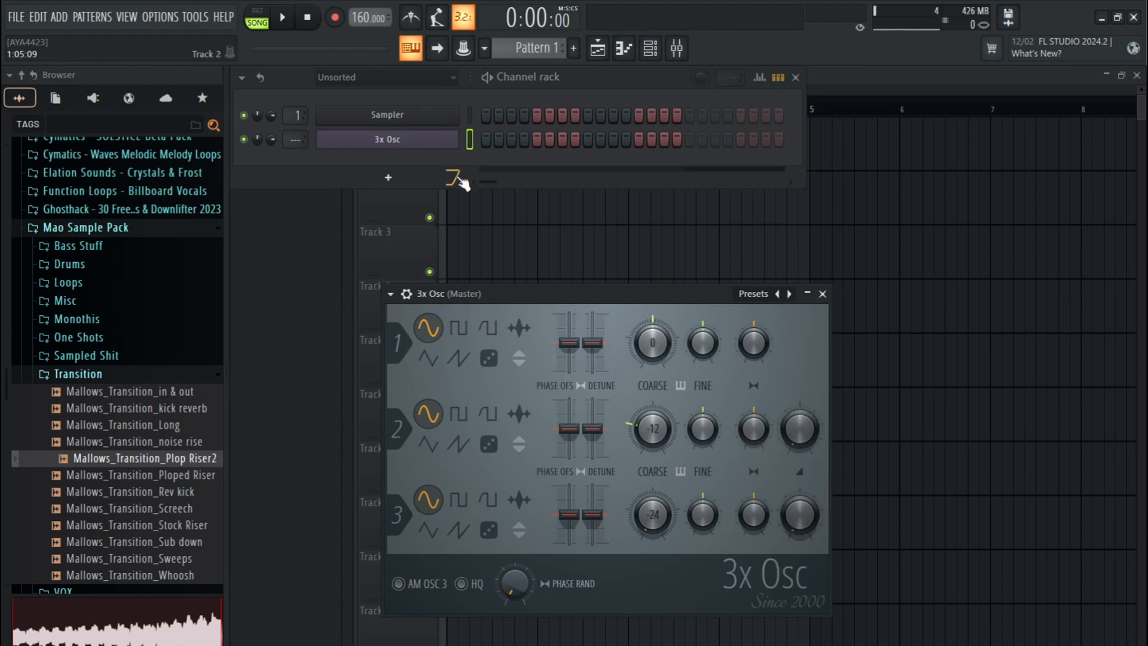
Step: Draw a half-beat C4 note with a B5 slide note above it at bar 1 in the 3x Osc piano roll and audition them
{"action": "right_click", "coordinate": [439, 137]}
{"action": "left_click", "coordinate": [479, 140]}
{"action": "mouse_move", "coordinate": [320, 350]}
{"action": "left_mouse_down"}
{"action": "mouse_move", "coordinate": [294, 349]}
{"action": "mouse_move", "coordinate": [314, 522]}
{"action": "left_mouse_up"}
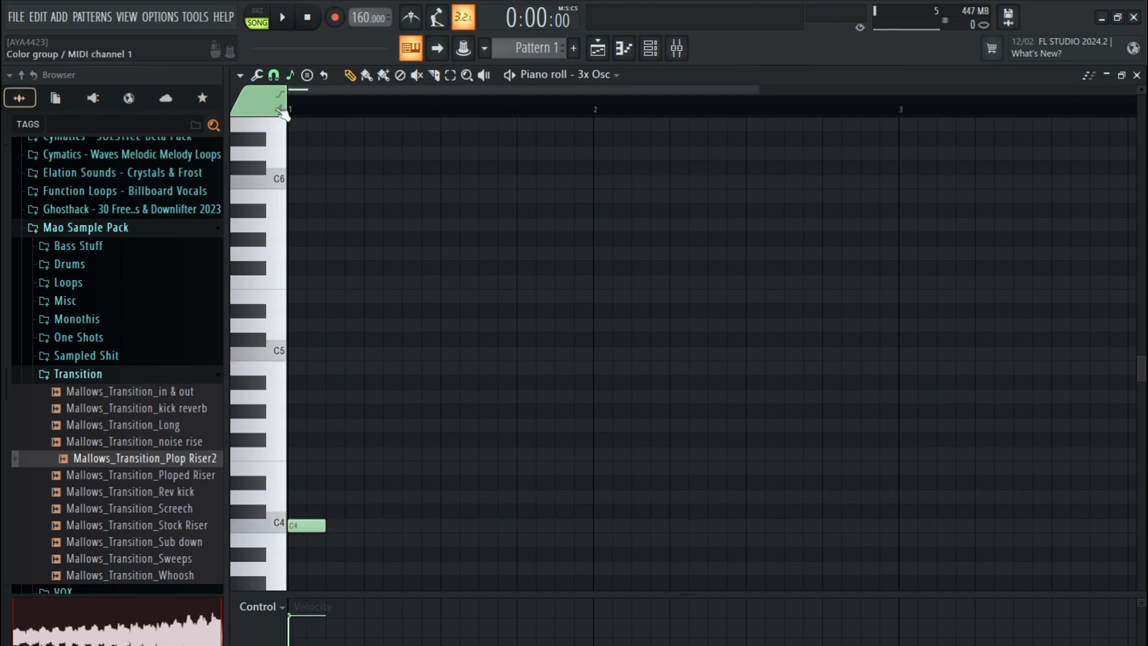
{"action": "left_click", "coordinate": [320, 197]}
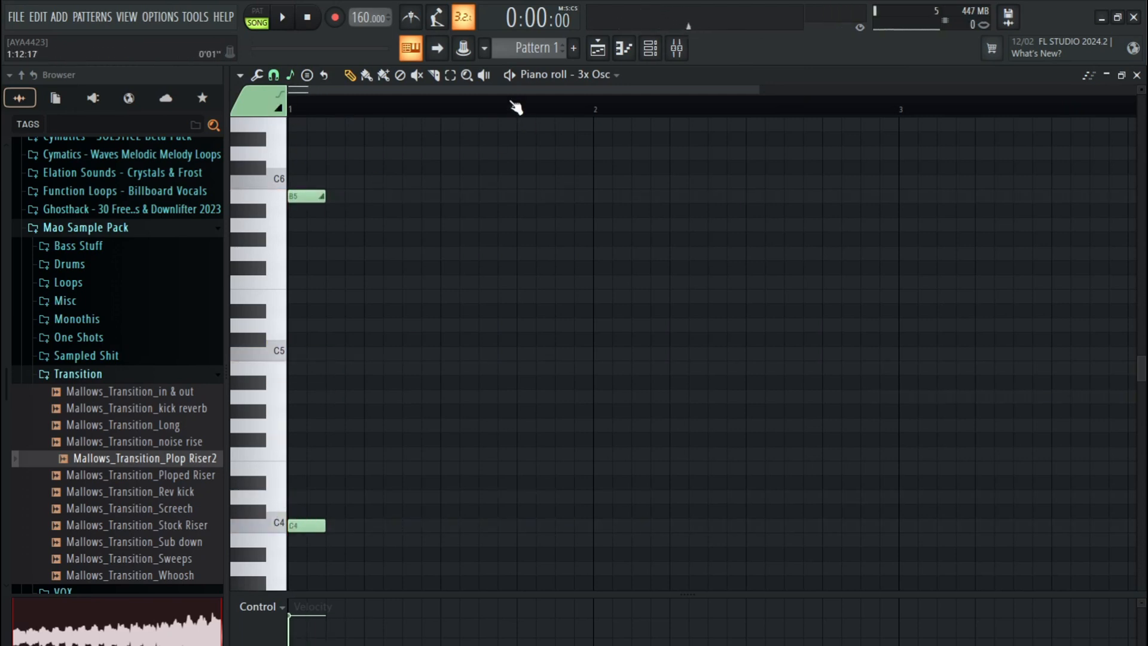
{"action": "key", "text": "space"}
{"action": "key", "text": "space"}
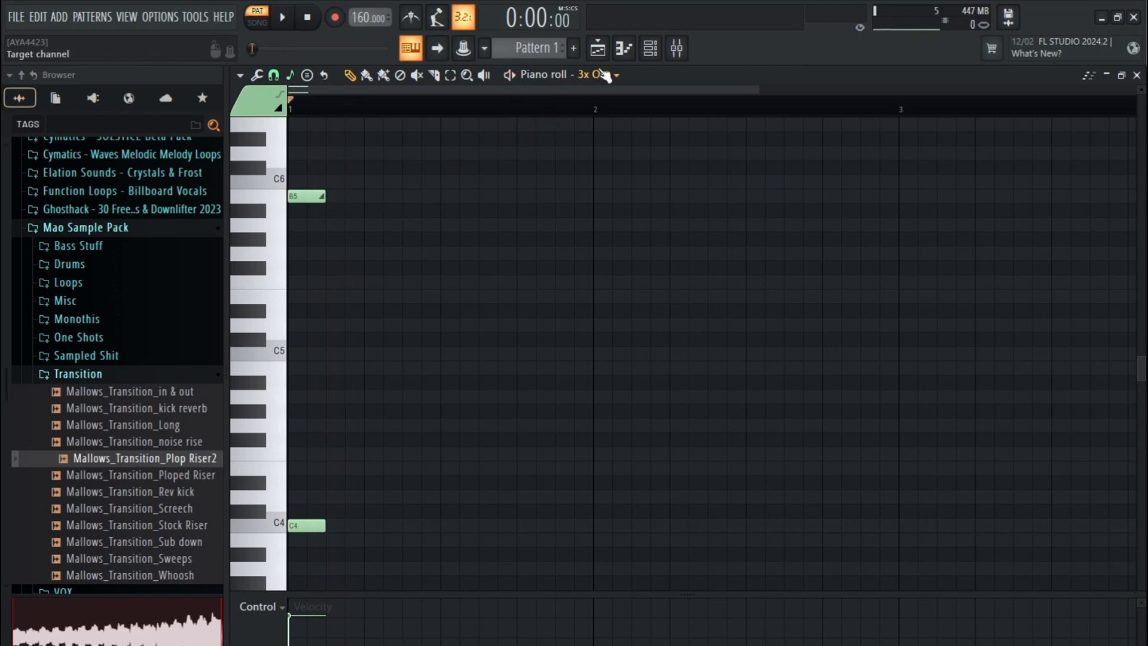
Step: Repeat the C4 note and B5 slide note pair one beat apart until six pairs extend into bar 2
{"action": "left_click_drag", "start_coordinate": [406, 574], "coordinate": [385, 195]}
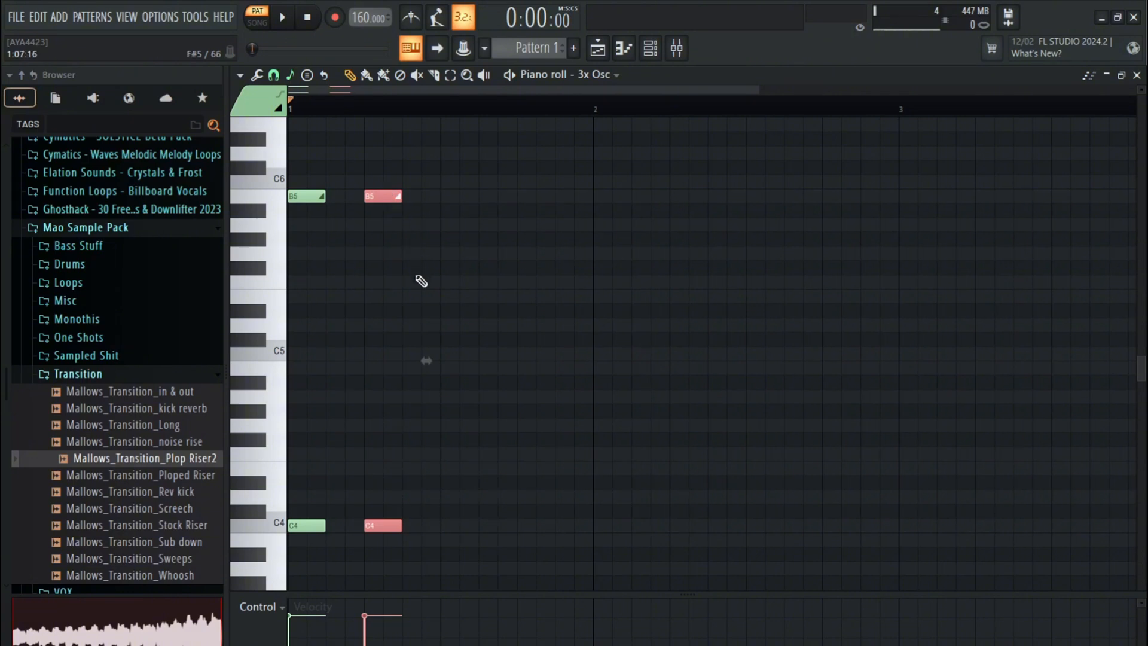
{"action": "key", "text": "ctrl+a"}
{"action": "left_click_drag", "start_coordinate": [300, 198], "coordinate": [607, 195]}
Step: Place Pattern 1 at bar 1 on Track 1 of the playlist
{"action": "left_click", "coordinate": [598, 48]}
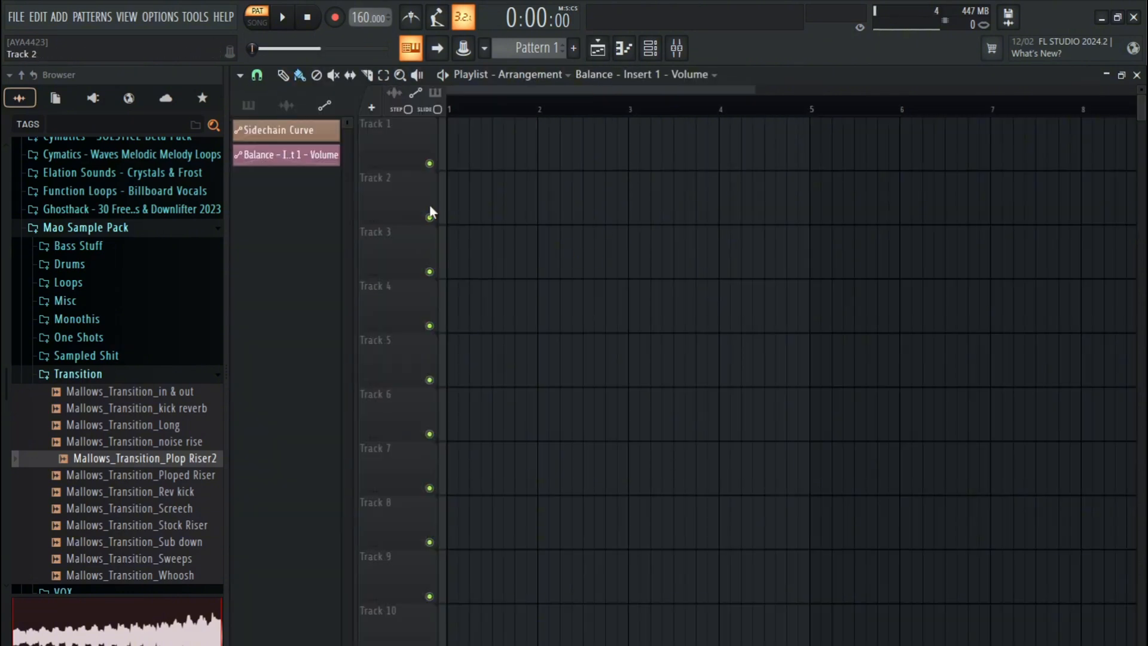
{"action": "left_click", "coordinate": [248, 105]}
{"action": "left_click", "coordinate": [264, 130]}
{"action": "left_click", "coordinate": [478, 145]}
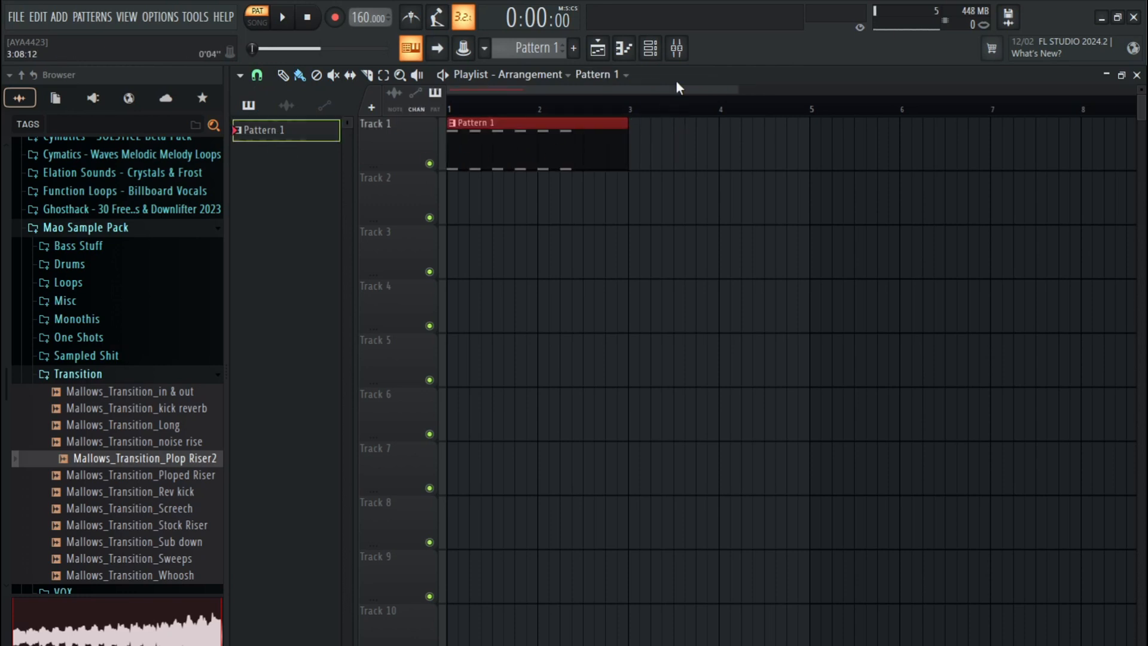
Step: Clear the existing effects from mixer Insert 1 and load kHs Frequency Shifter into its slot 3
{"action": "left_click", "coordinate": [650, 48]}
{"action": "left_click", "coordinate": [650, 47]}
{"action": "left_click", "coordinate": [677, 48]}
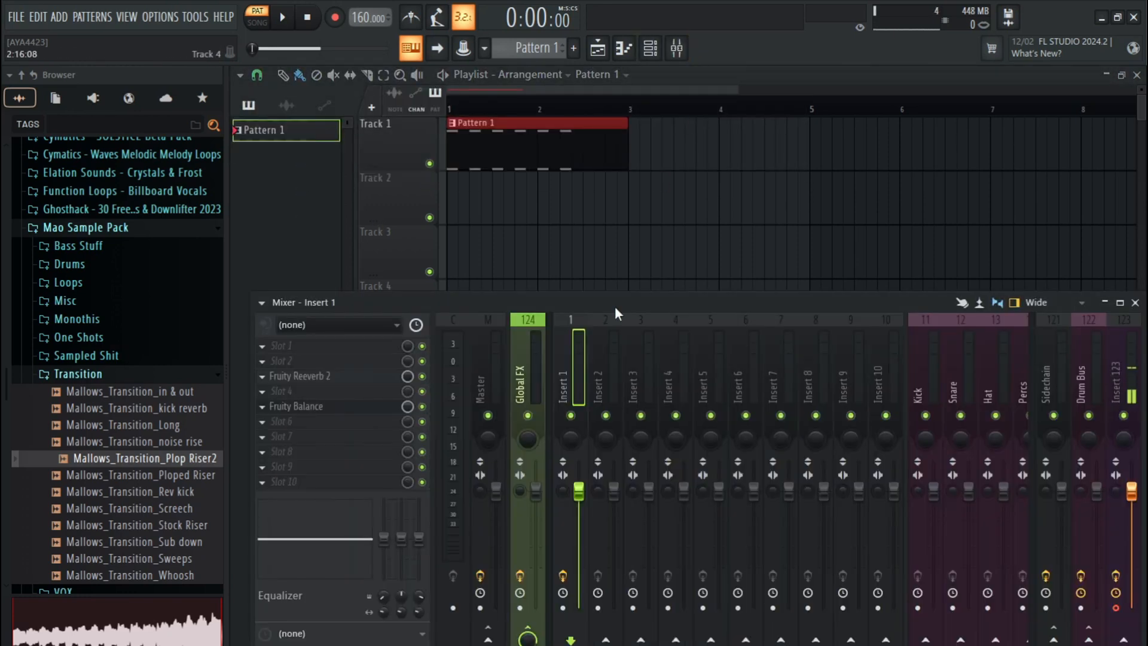
{"action": "left_click", "coordinate": [263, 303]}
{"action": "left_click", "coordinate": [379, 353]}
{"action": "left_click", "coordinate": [659, 392]}
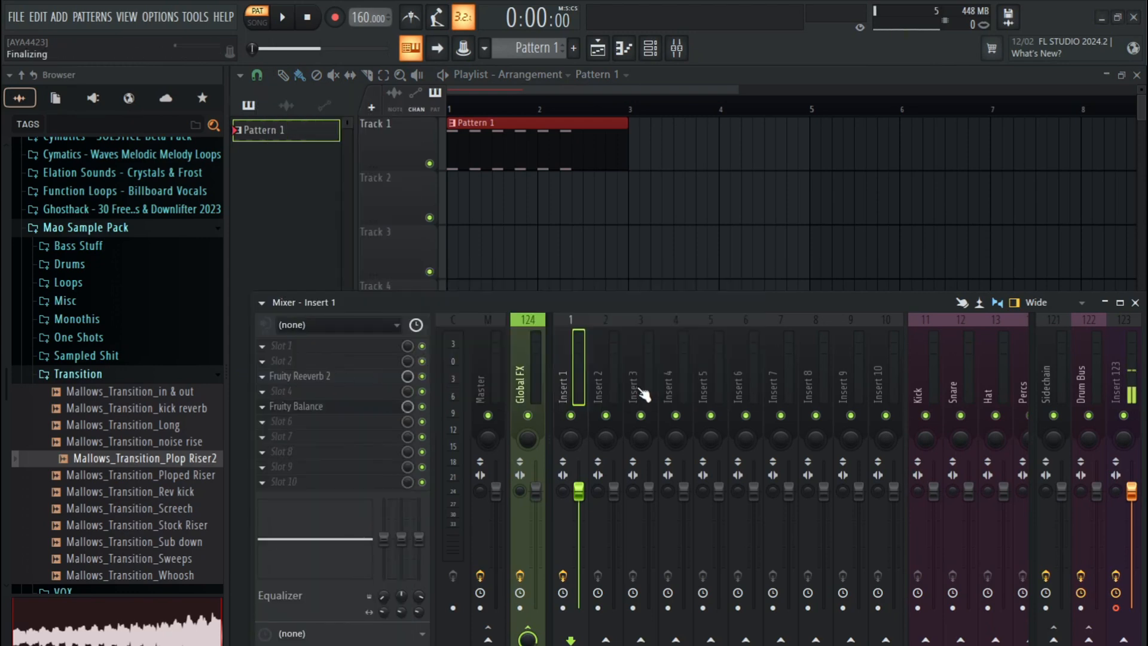
{"action": "left_click", "coordinate": [299, 376]}
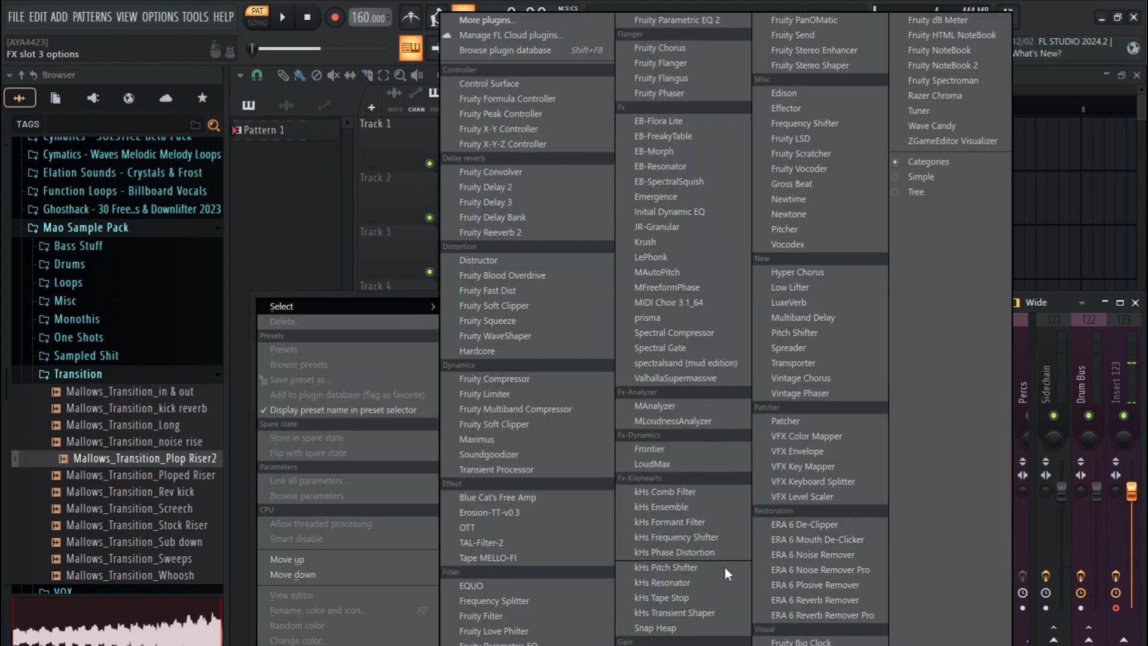
{"action": "left_click", "coordinate": [675, 552]}
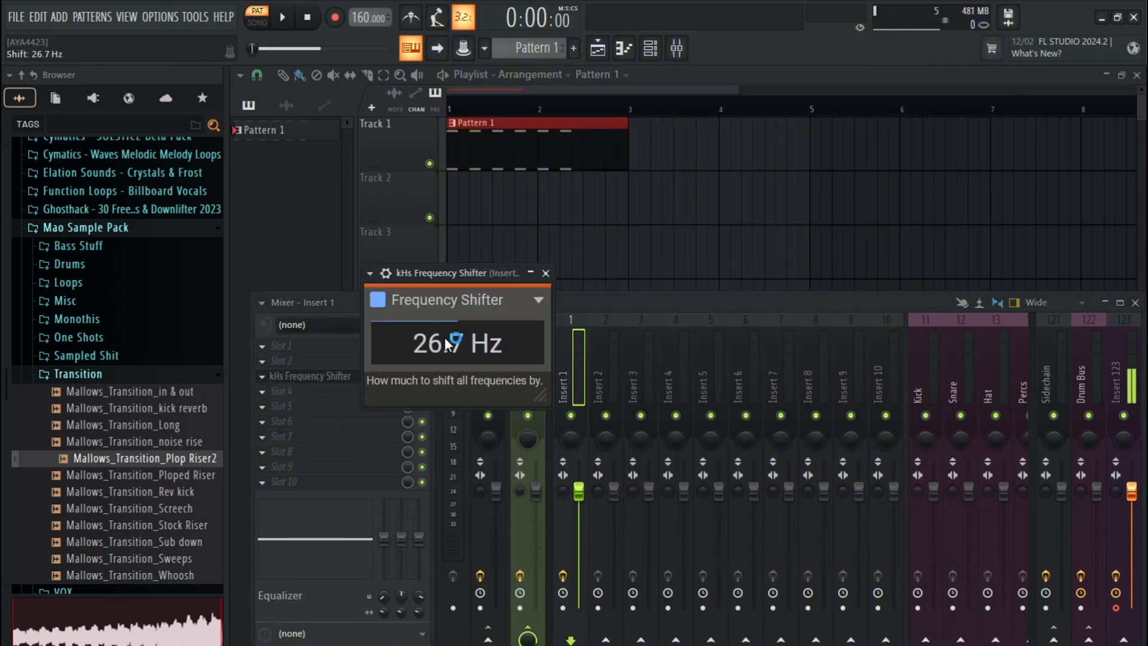
Step: Reset the Frequency Shifter's shift to 0.00 Hz and create an automation clip for it on Track 2 of the playlist
{"action": "double_click", "coordinate": [445, 345]}
{"action": "left_click", "coordinate": [485, 48]}
{"action": "left_click", "coordinate": [602, 168]}
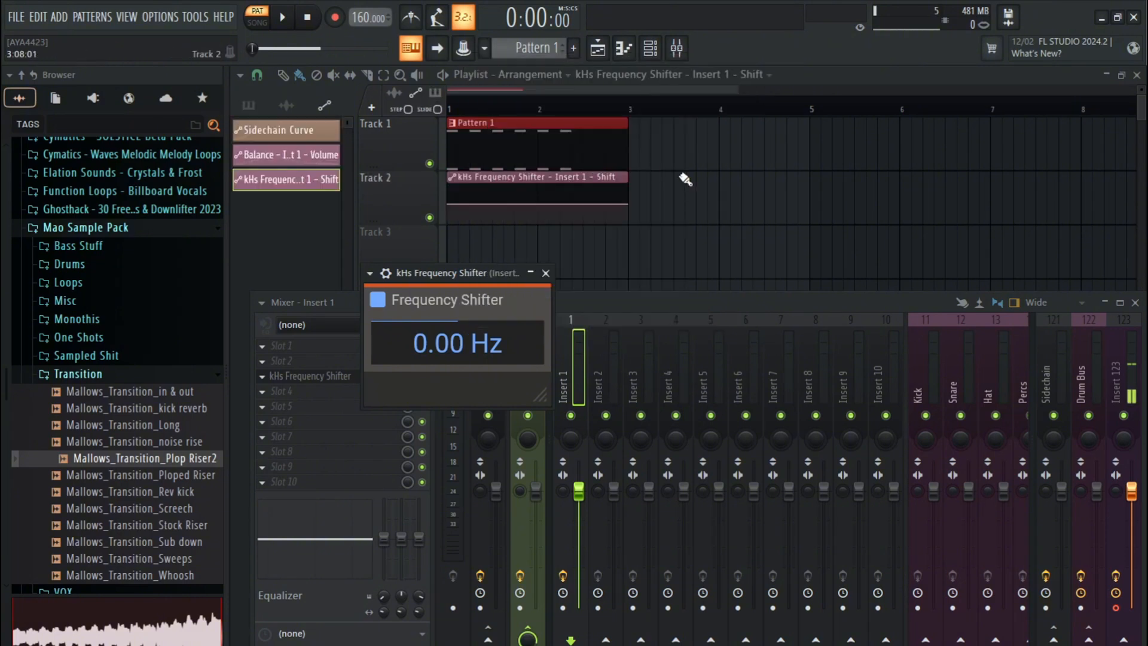
{"action": "right_click", "coordinate": [700, 193]}
{"action": "key", "text": "Page_Up"}
{"action": "key", "text": "Page_Up"}
{"action": "key", "text": "Page_Up"}
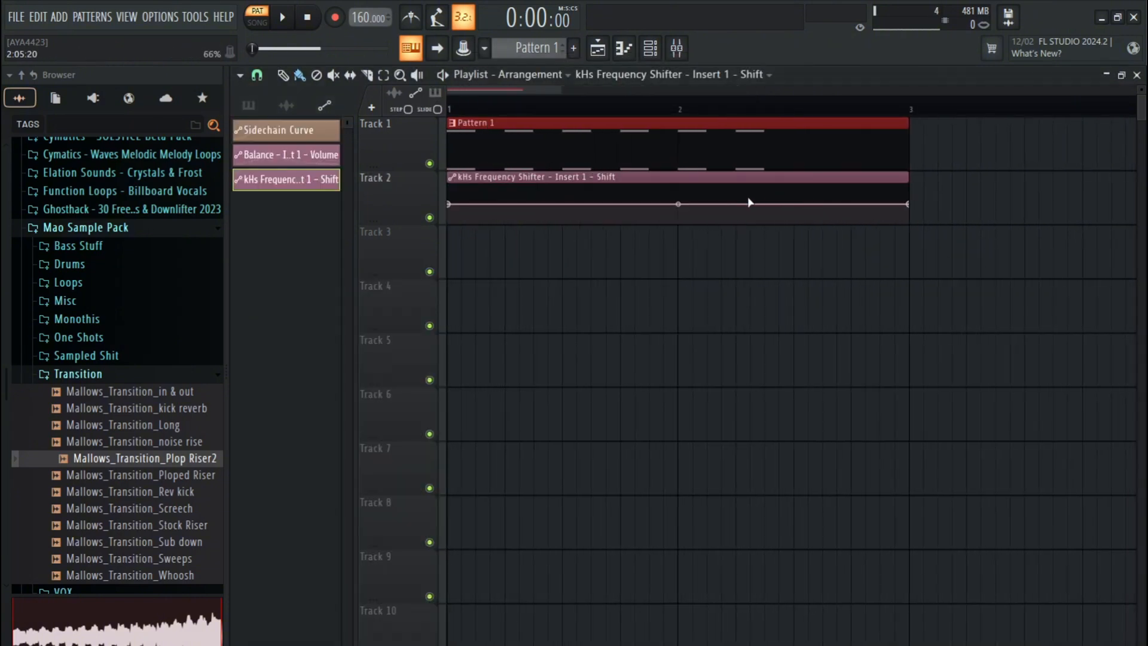
Step: Add a slightly raised peak at about bar 2.5 in the frequency shift automation and audition it in song mode
{"action": "left_click", "coordinate": [750, 203]}
{"action": "left_click_drag", "start_coordinate": [599, 198], "coordinate": [600, 204]}
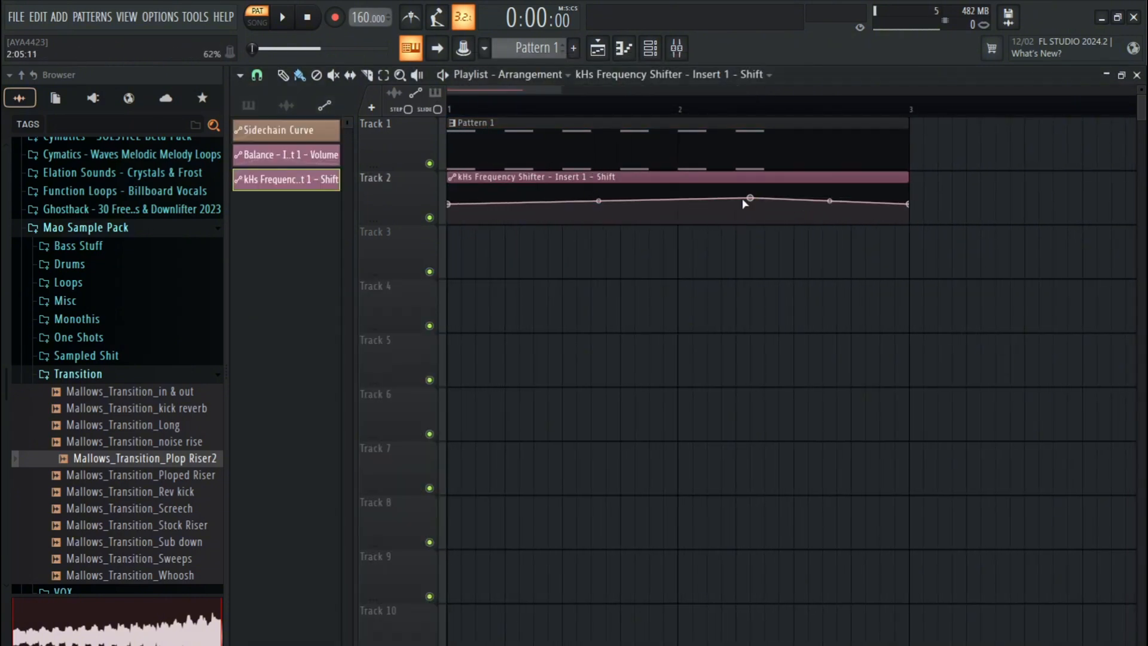
{"action": "left_click_drag", "start_coordinate": [743, 201], "coordinate": [788, 203]}
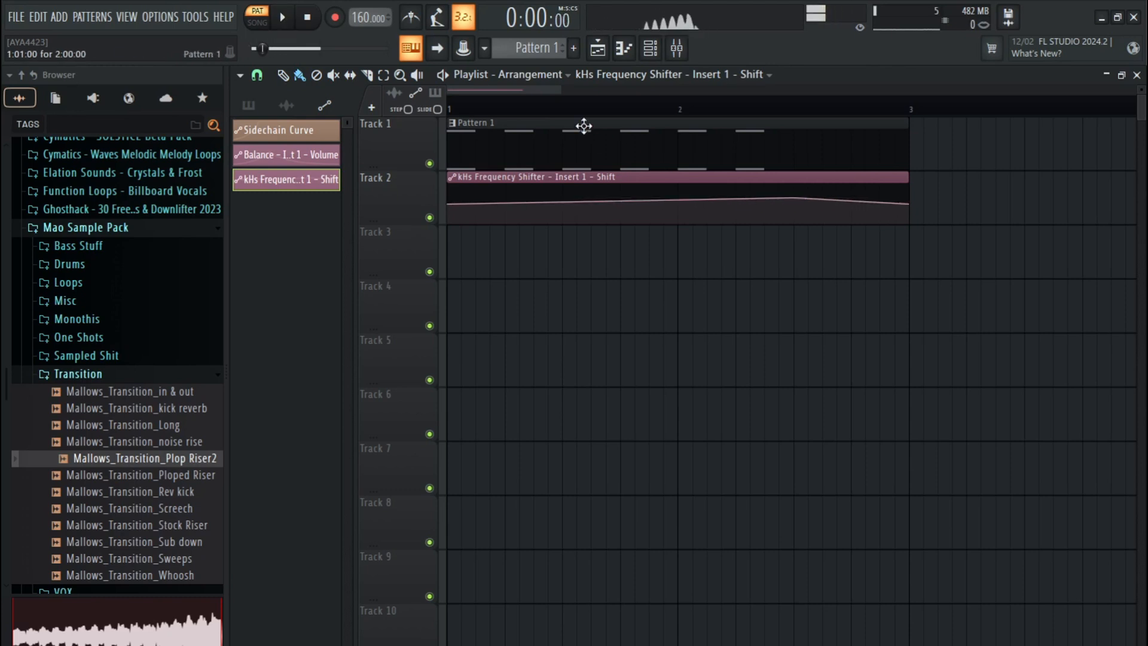
{"action": "key", "text": "l"}
{"action": "key", "text": "space"}
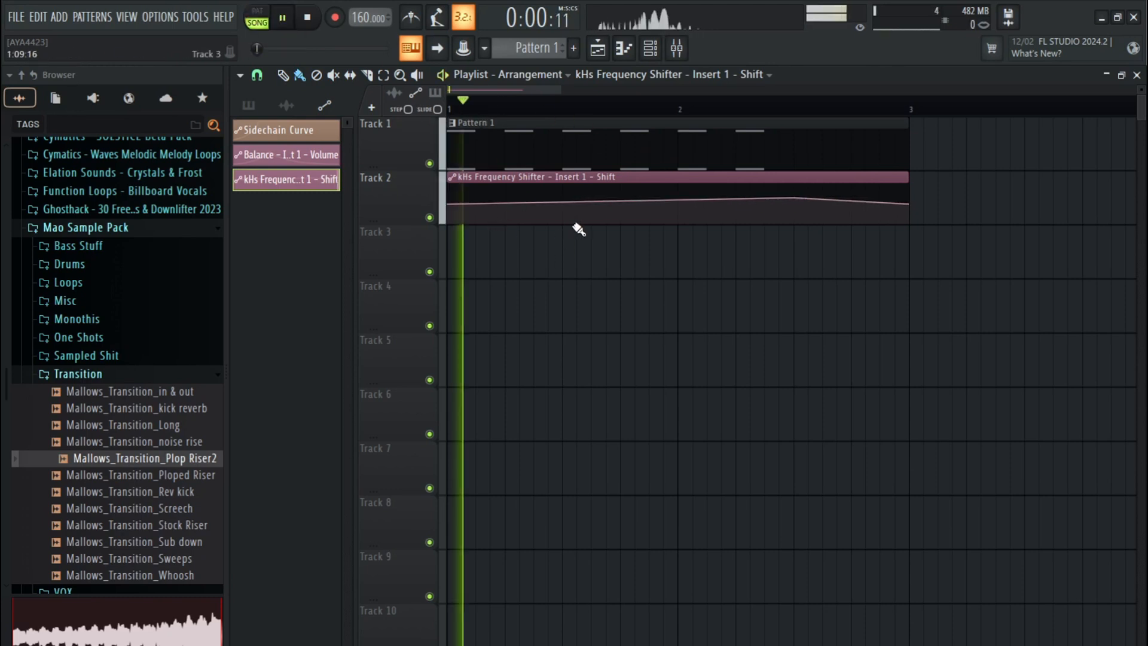
{"action": "key", "text": "space"}
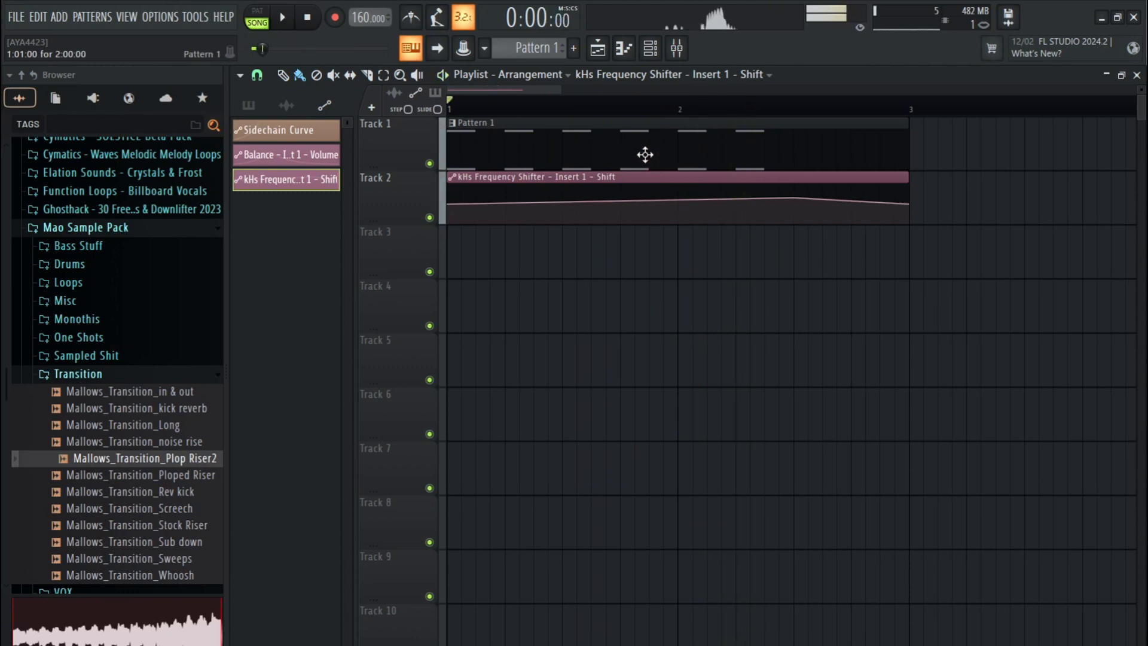
Step: Transpose all of Pattern 1's notes down two octaves to C2 and B3 and audition the playlist
{"action": "double_click", "coordinate": [645, 155]}
{"action": "key", "text": "ctrl+Down"}
{"action": "key", "text": "ctrl+Down"}
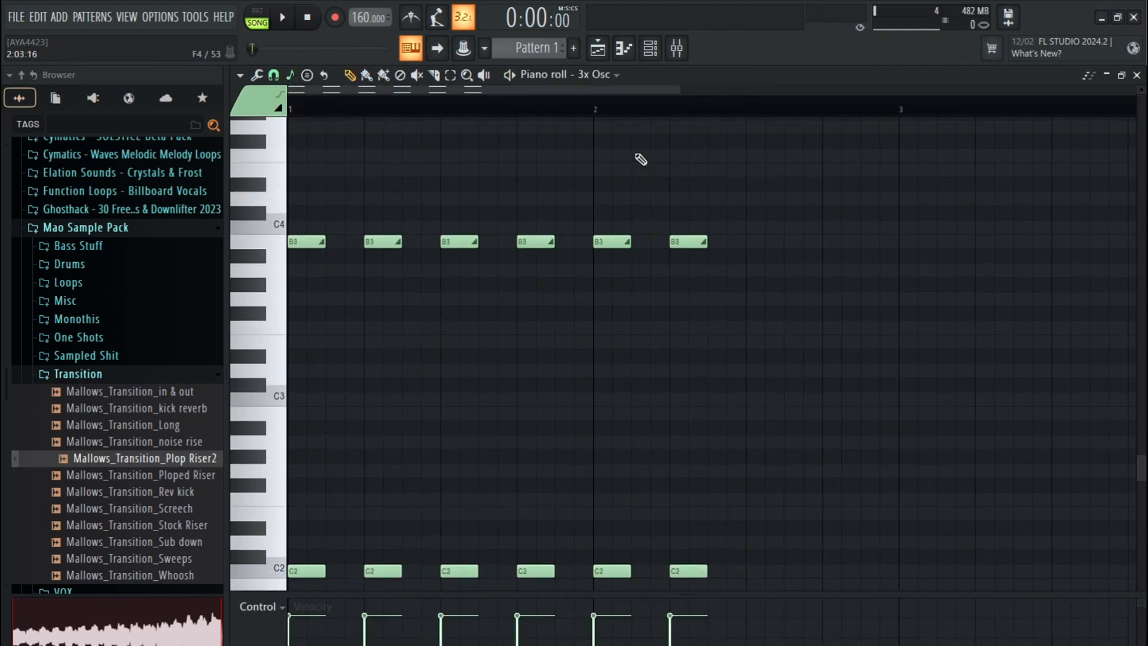
{"action": "left_click", "coordinate": [623, 48]}
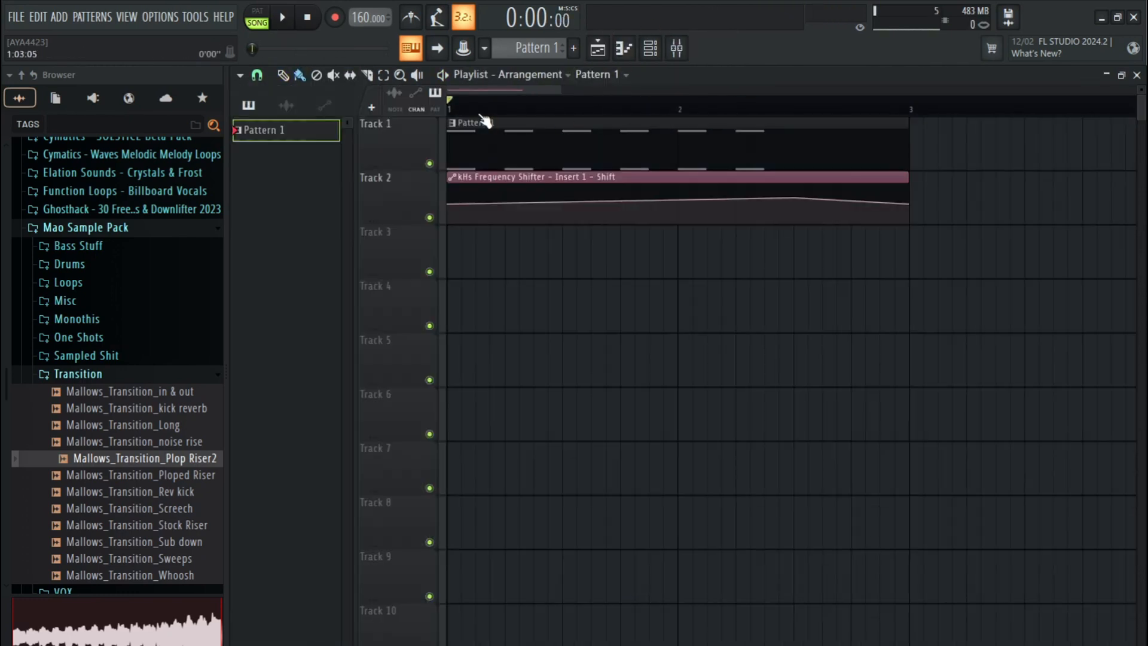
{"action": "key", "text": "space"}
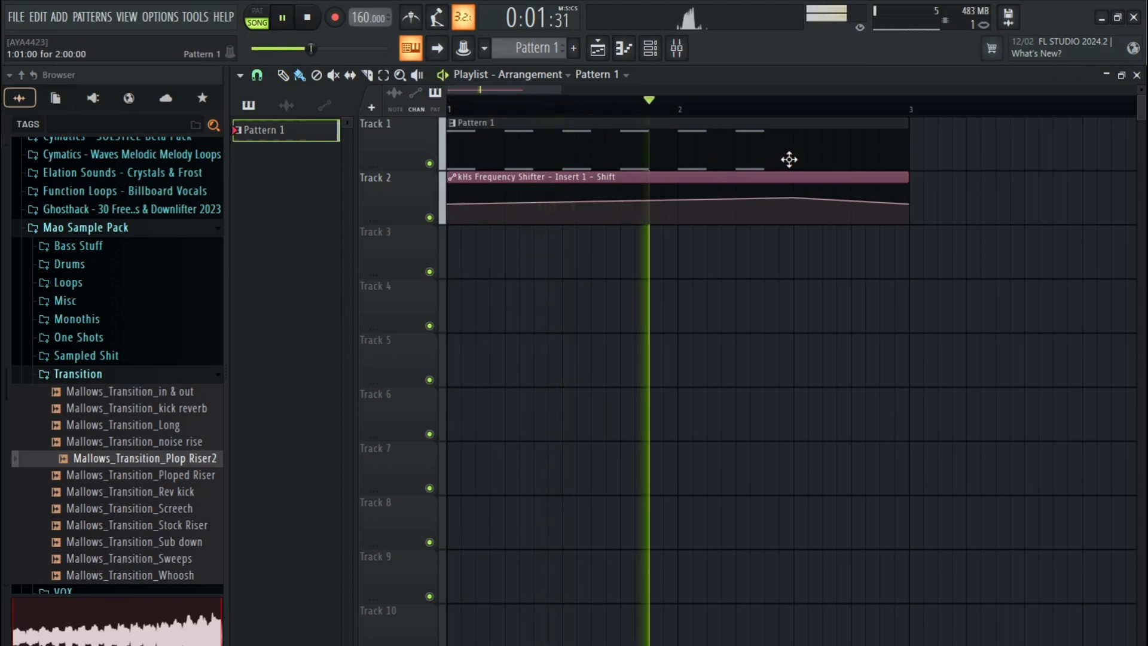
{"action": "key", "text": "space"}
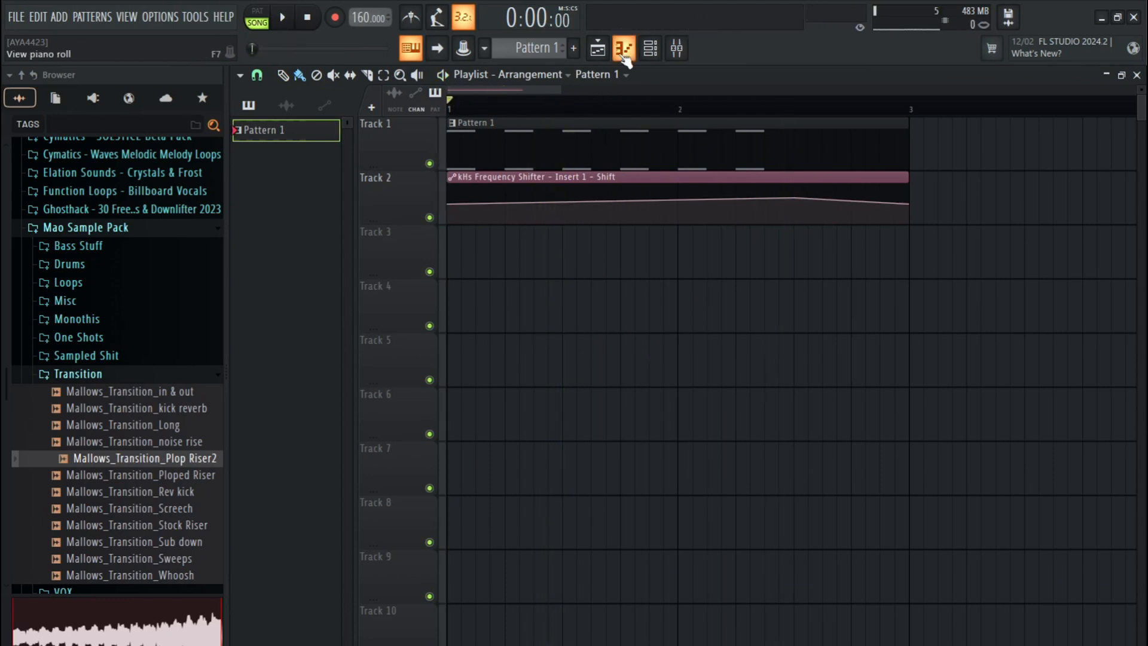
Step: Load Effector into slot 2 of Insert 1, choose its Lo-Fi effect and lower the X parameter on the X/Y pad
{"action": "left_click", "coordinate": [677, 50]}
{"action": "right_click", "coordinate": [346, 375]}
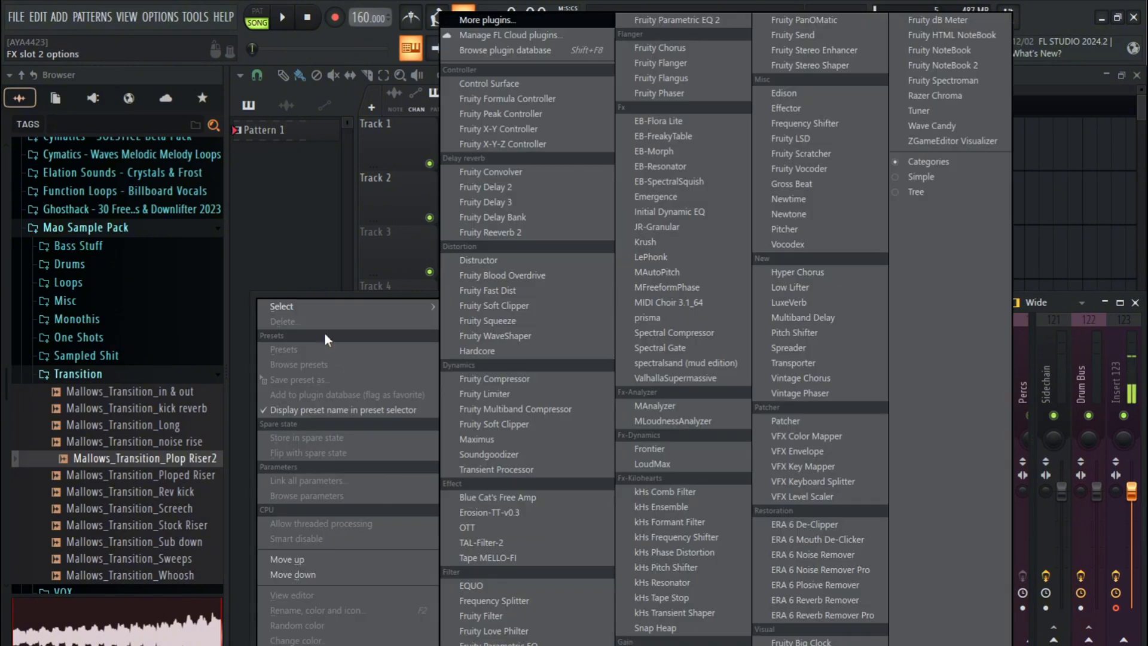
{"action": "left_click", "coordinate": [854, 110]}
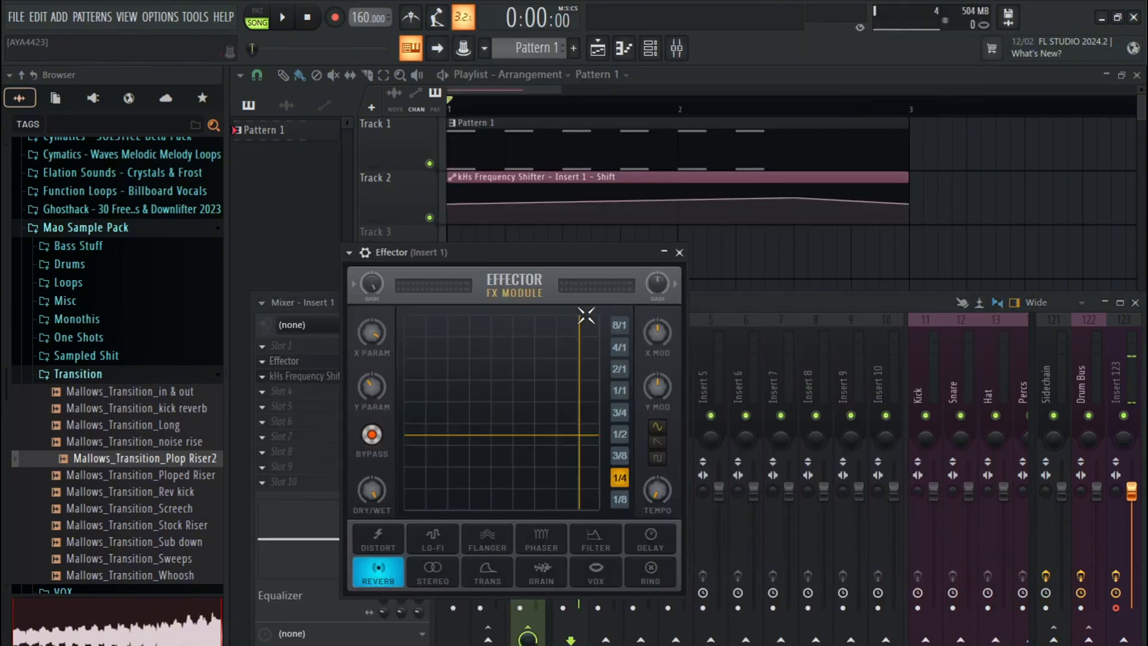
{"action": "left_click", "coordinate": [446, 535]}
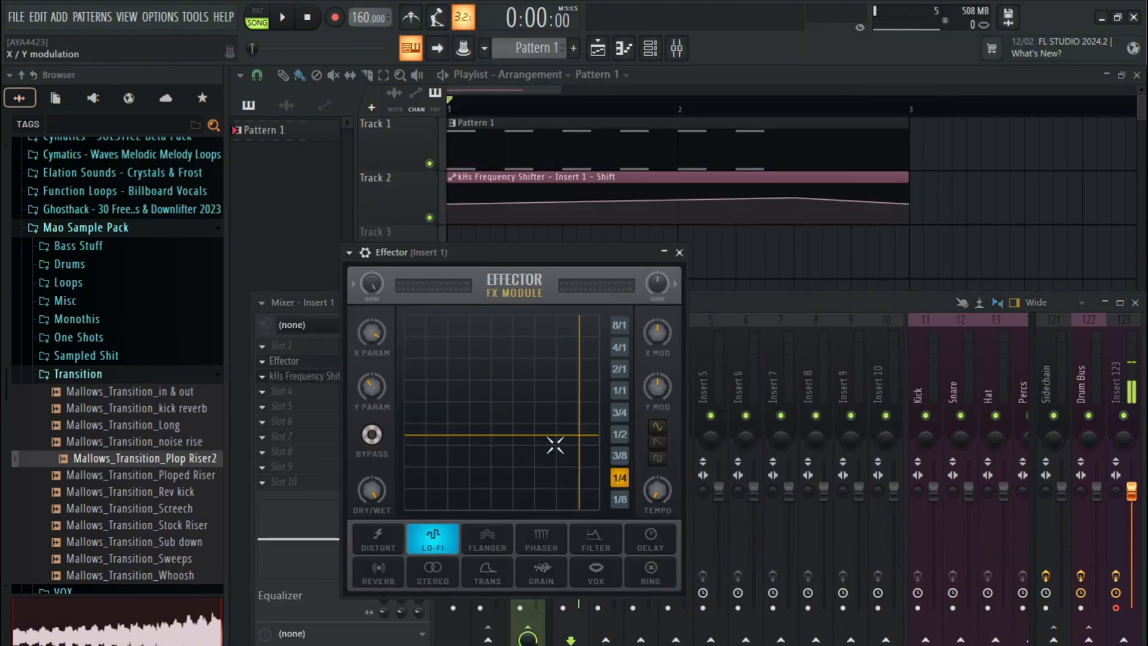
{"action": "left_click_drag", "start_coordinate": [554, 445], "coordinate": [450, 421]}
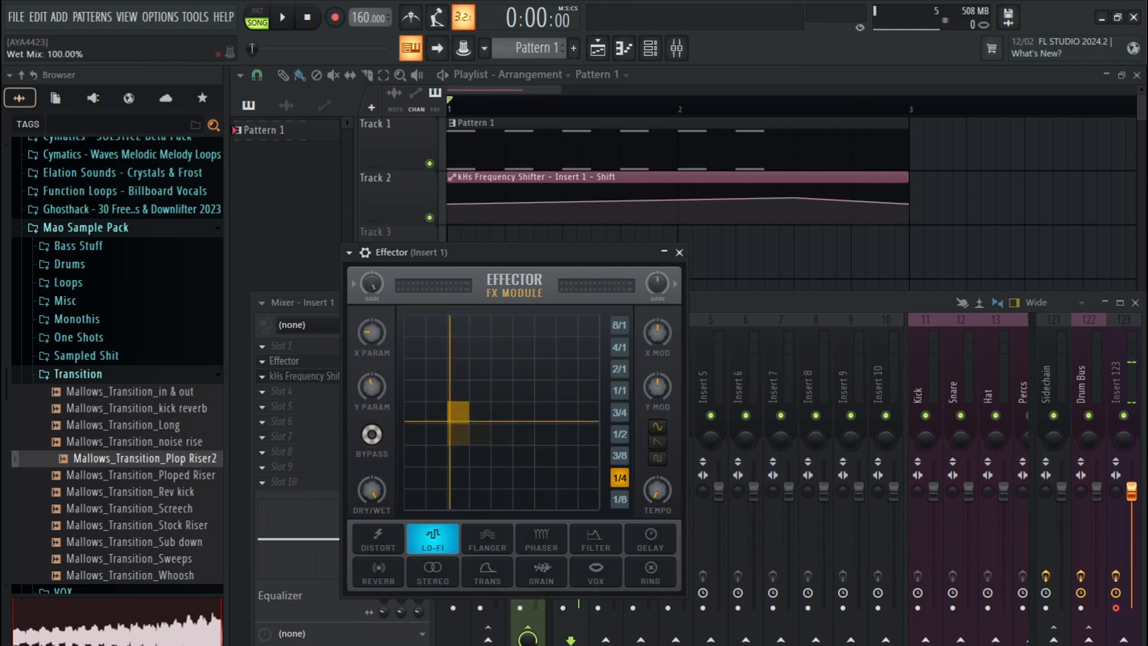
Step: Audition the riser while adjusting Effector's X/Y position, with the wet mix set to 100%
{"action": "key", "text": "space"}
{"action": "left_click_drag", "start_coordinate": [368, 489], "coordinate": [368, 496]}
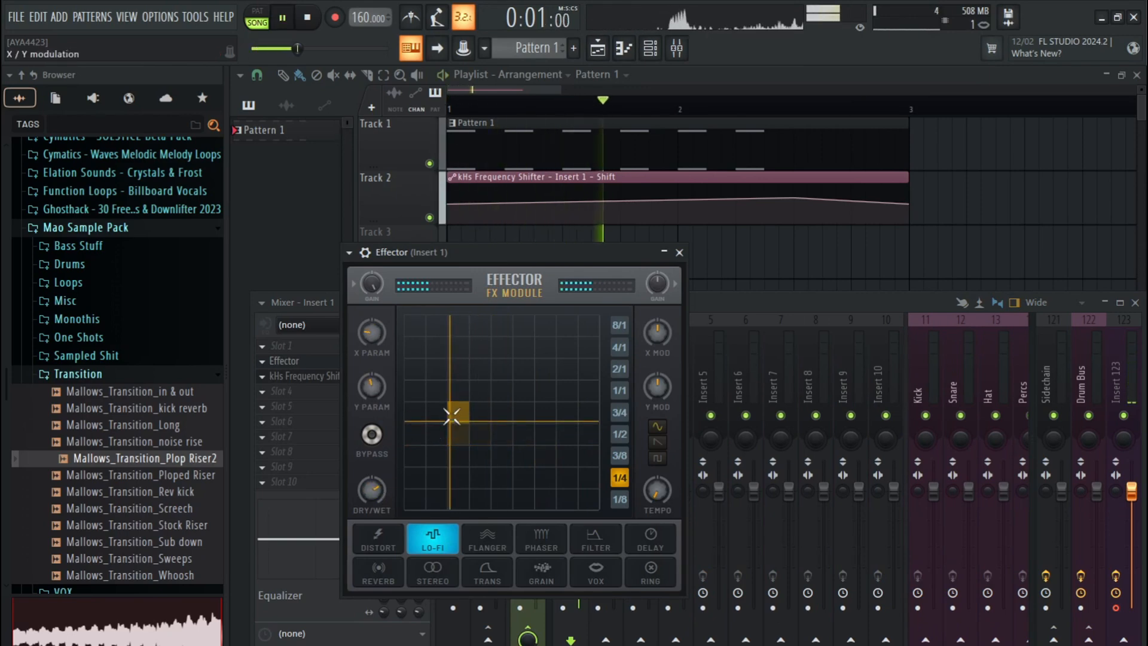
{"action": "left_click_drag", "start_coordinate": [456, 413], "coordinate": [537, 441]}
{"action": "key", "text": "space"}
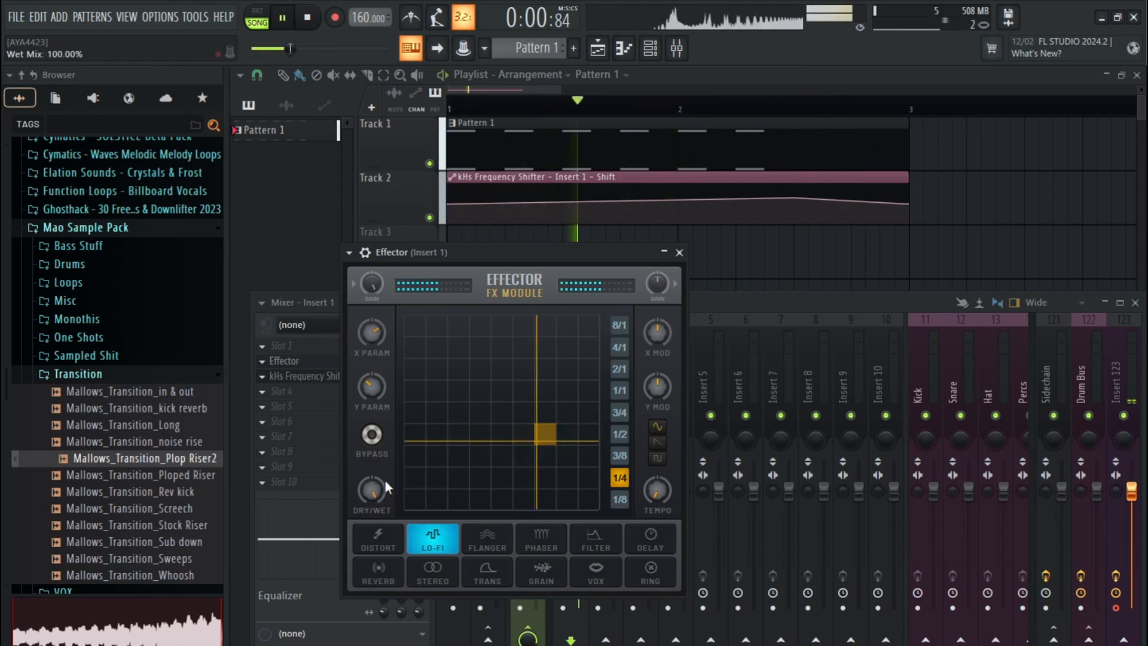
{"action": "key", "text": "space"}
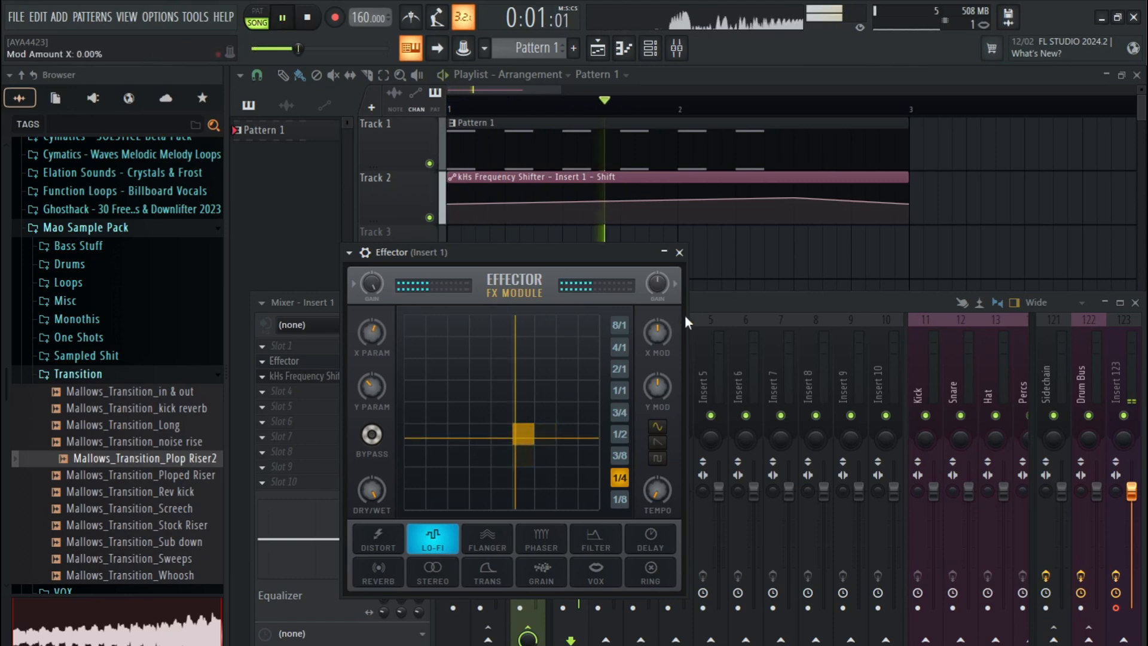
{"action": "left_click", "coordinate": [709, 303]}
{"action": "key", "text": "space"}
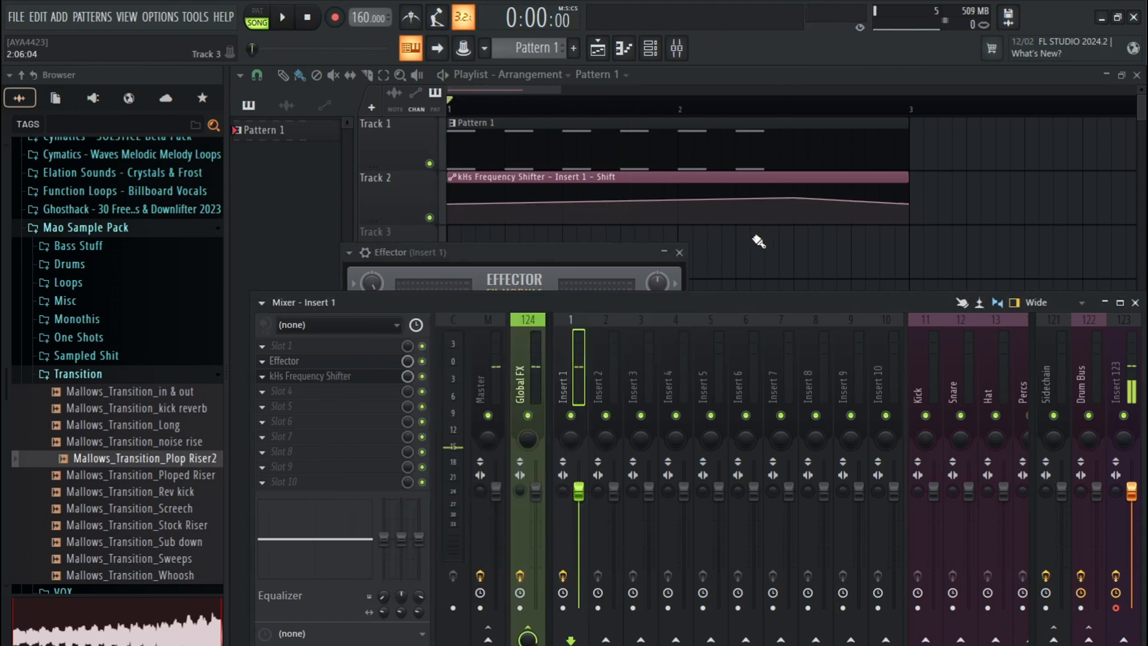
Step: Delete the frequency shift automation clip and the Pattern 1 clip from the playlist
{"action": "right_click", "coordinate": [721, 260]}
{"action": "right_click", "coordinate": [563, 199]}
{"action": "right_click", "coordinate": [631, 166]}
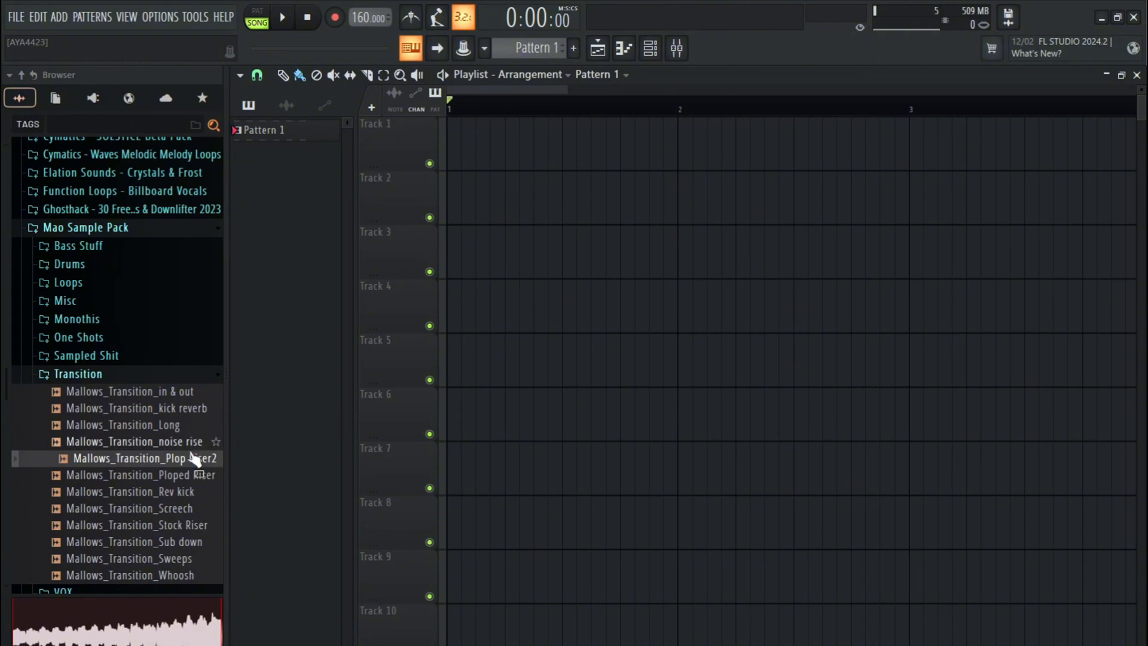
Step: Audition the Mallows_Transition_Ploped Riser sample in the Transition folder
{"action": "left_click_drag", "start_coordinate": [142, 461], "coordinate": [123, 489]}
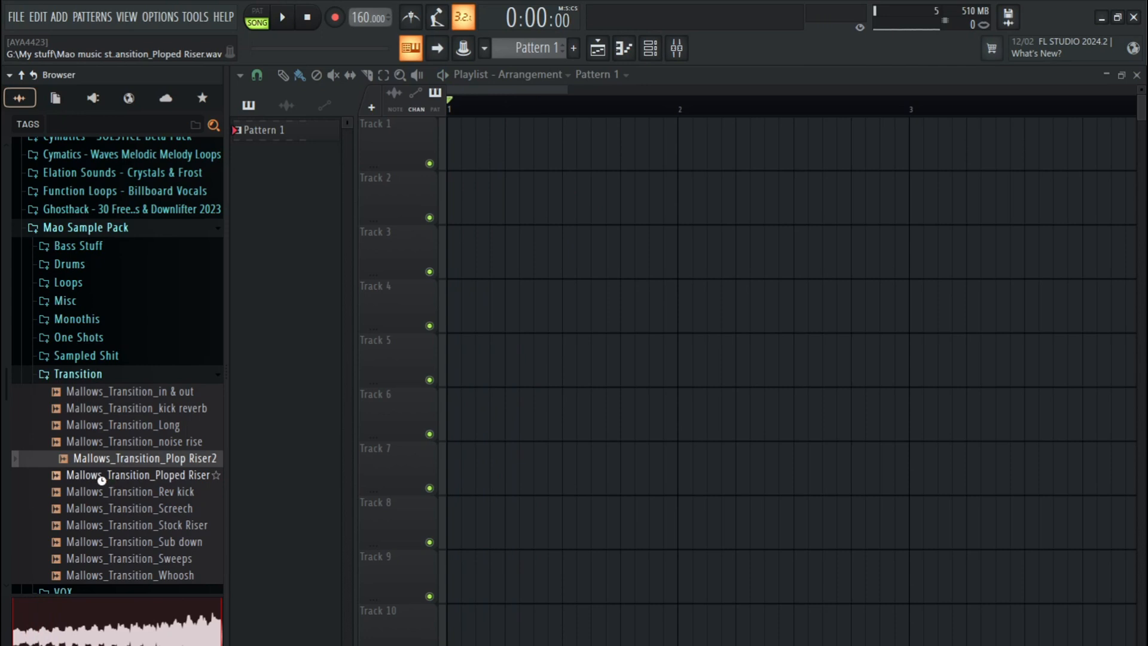
{"action": "left_click", "coordinate": [103, 480]}
{"action": "key", "text": "space"}
{"action": "key", "text": "space"}
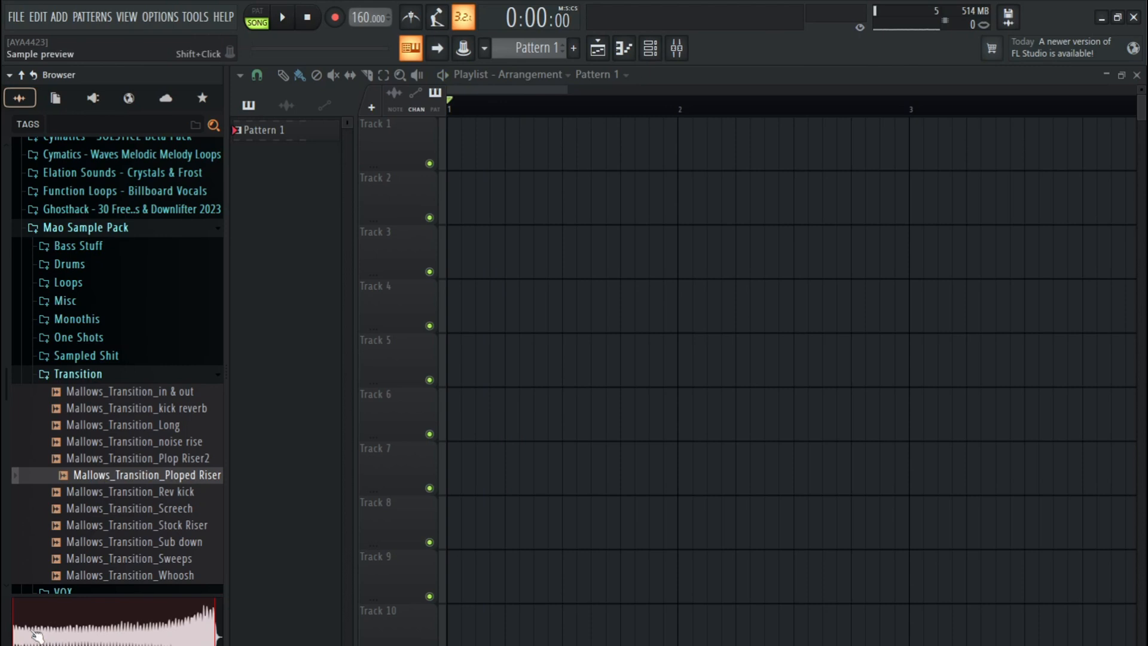
{"action": "left_click", "coordinate": [132, 484]}
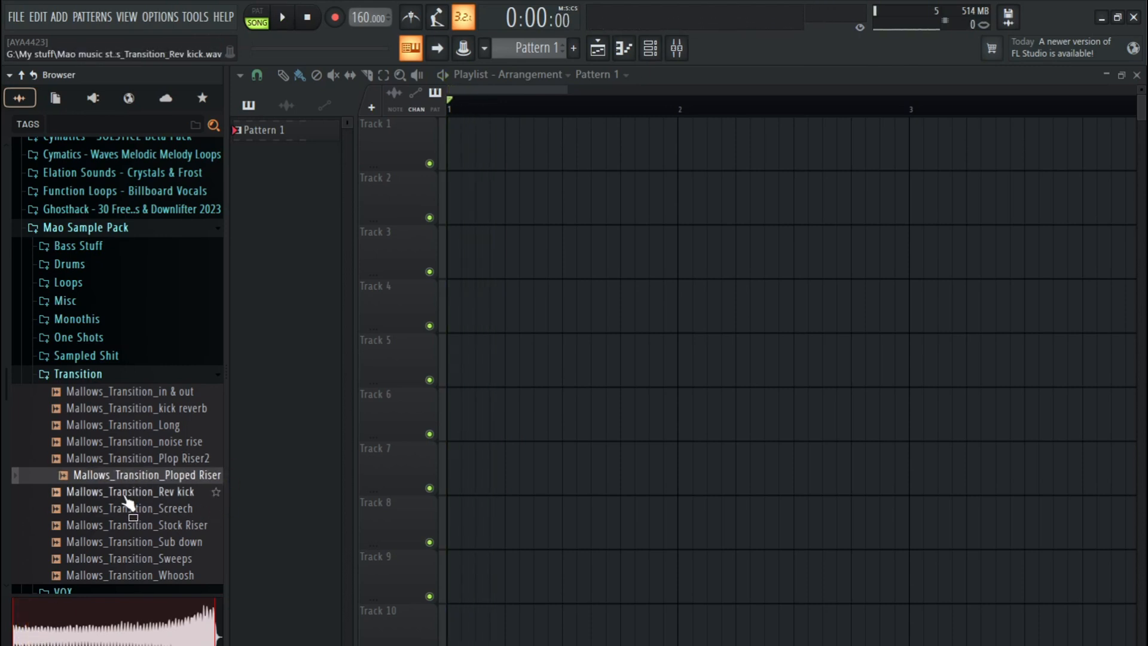
Step: Audition the Mallows_Transition_Rev kick sample in the Transition folder
{"action": "left_click", "coordinate": [126, 494]}
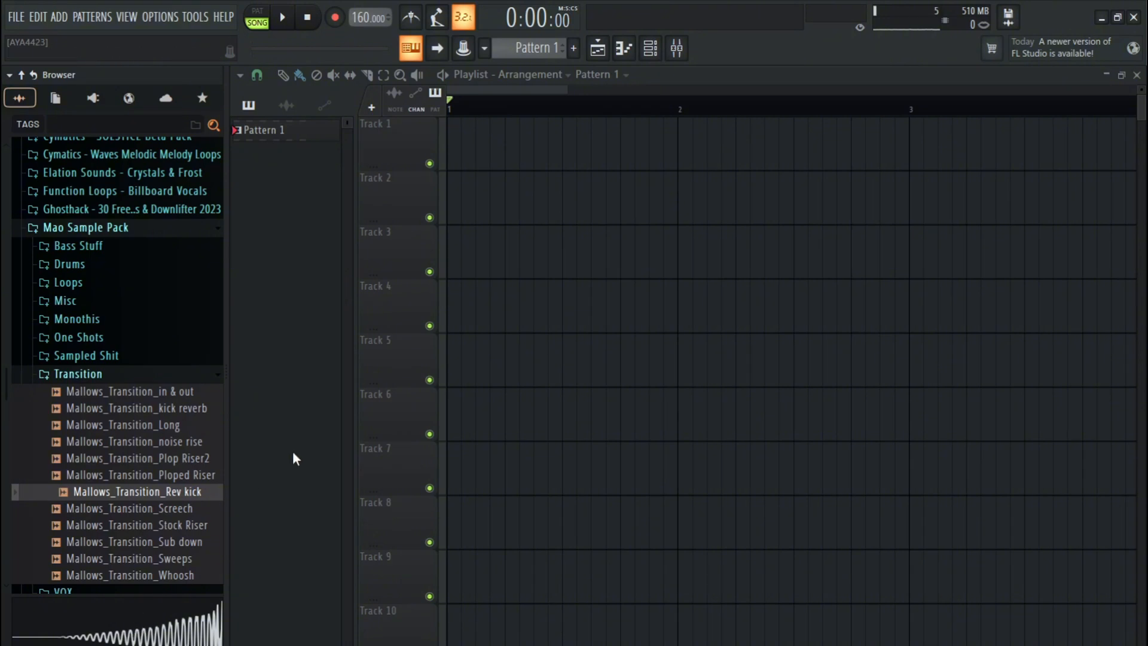
{"action": "left_click", "coordinate": [165, 495]}
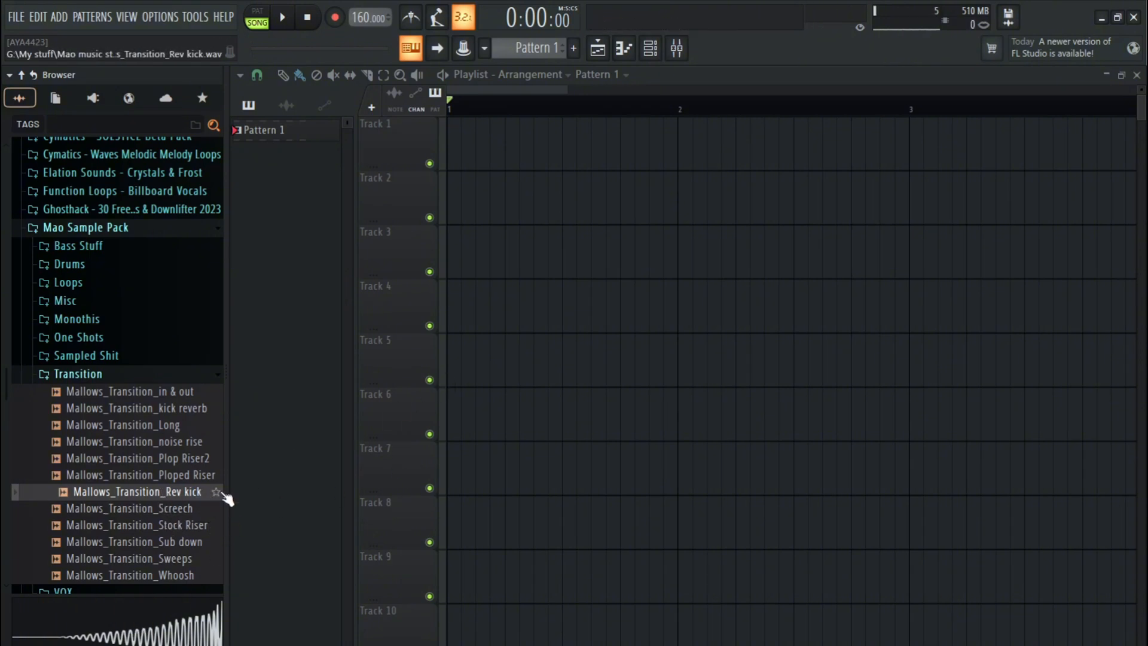
{"action": "left_click_drag", "start_coordinate": [192, 498], "coordinate": [605, 311]}
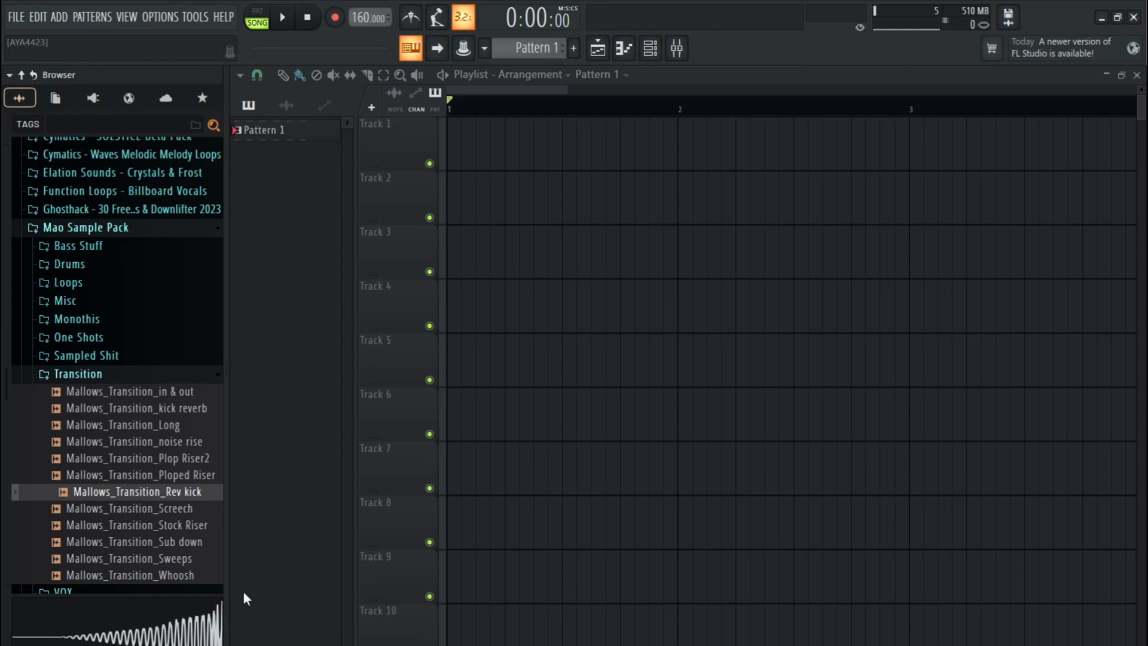
Step: Audition the Mallows_Transition_Screech sample in the Transition folder
{"action": "scroll", "coordinate": [197, 502], "scroll_direction": "down", "scroll_amount": 3}
{"action": "left_click", "coordinate": [128, 412]}
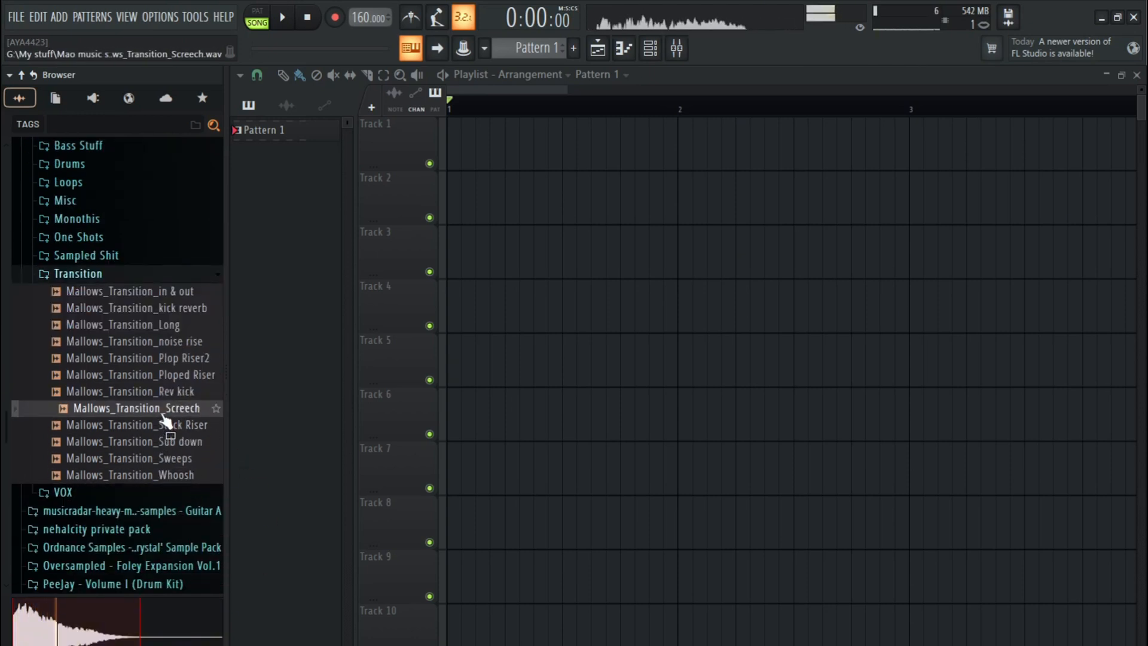
{"action": "key", "text": "space"}
{"action": "key", "text": "space"}
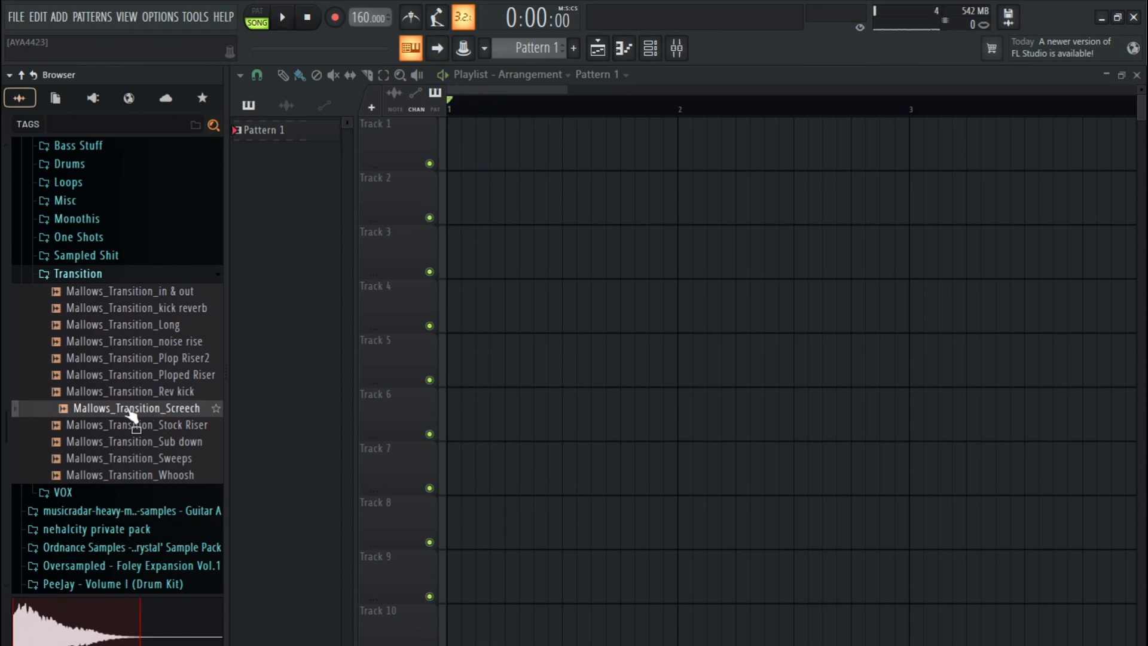
Step: Audition the Mallows_Transition samples Stock Riser, Sub down, Sweeps, in & out, and Whoosh in that order
{"action": "scroll", "coordinate": [148, 408], "scroll_direction": "down", "scroll_amount": 1}
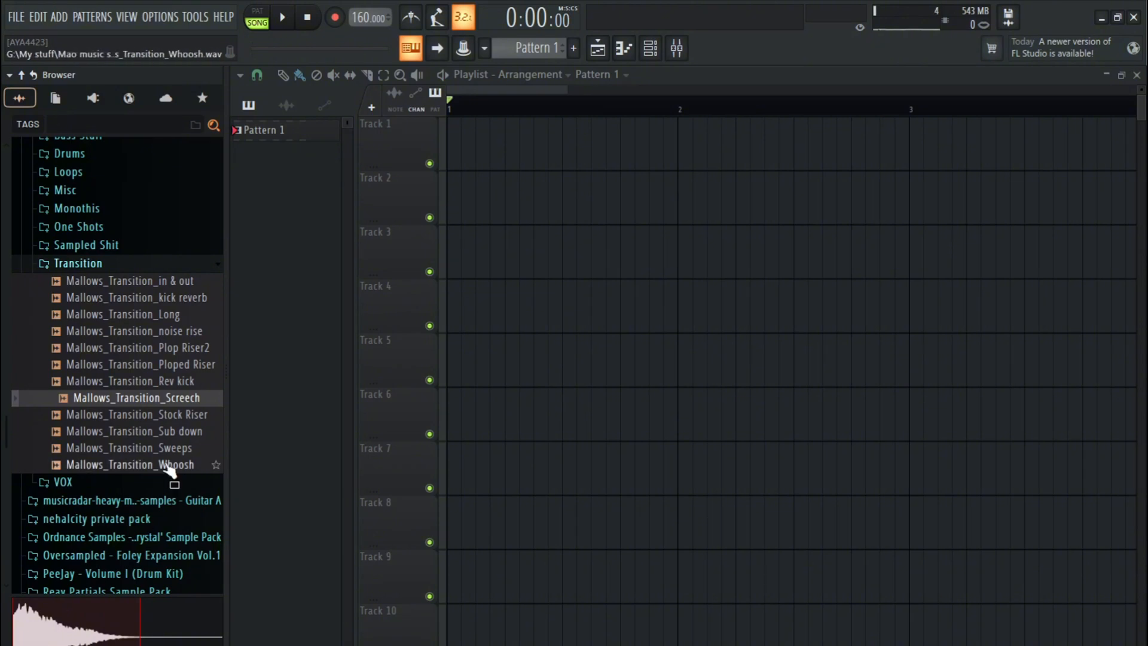
{"action": "left_click", "coordinate": [140, 422]}
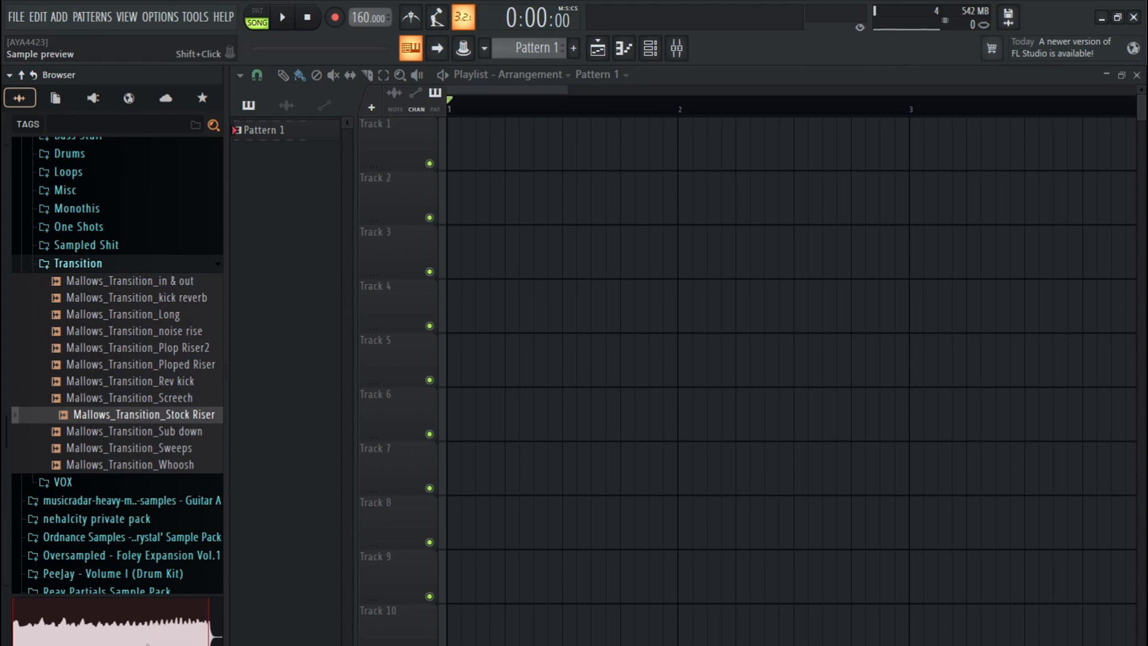
{"action": "left_click", "coordinate": [135, 432]}
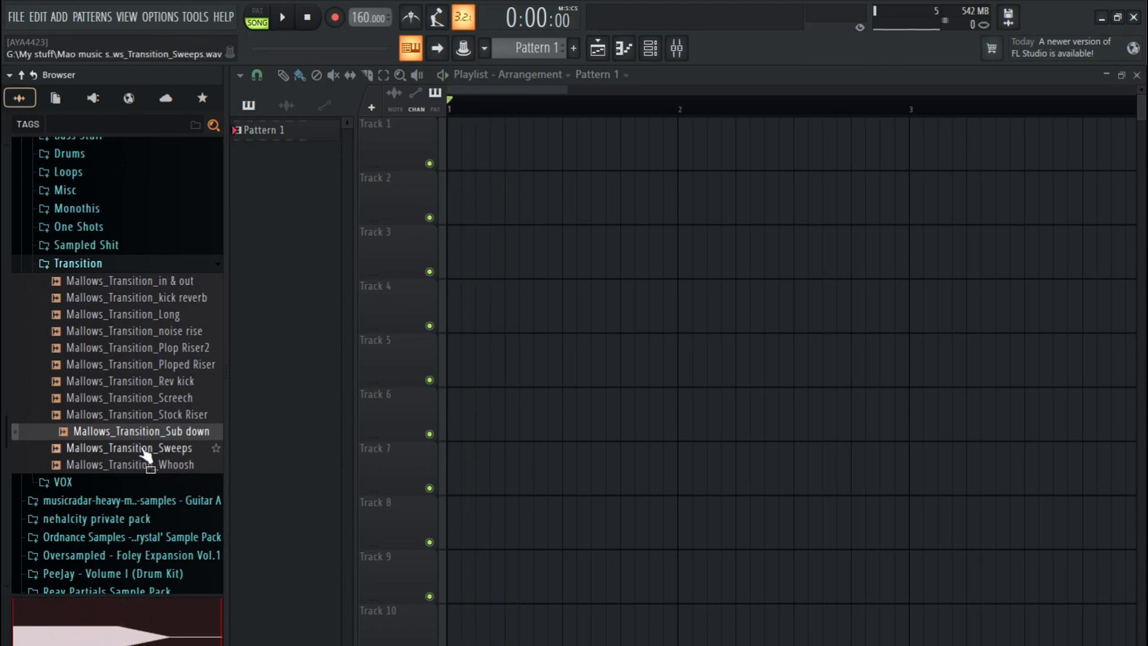
{"action": "left_click", "coordinate": [127, 449]}
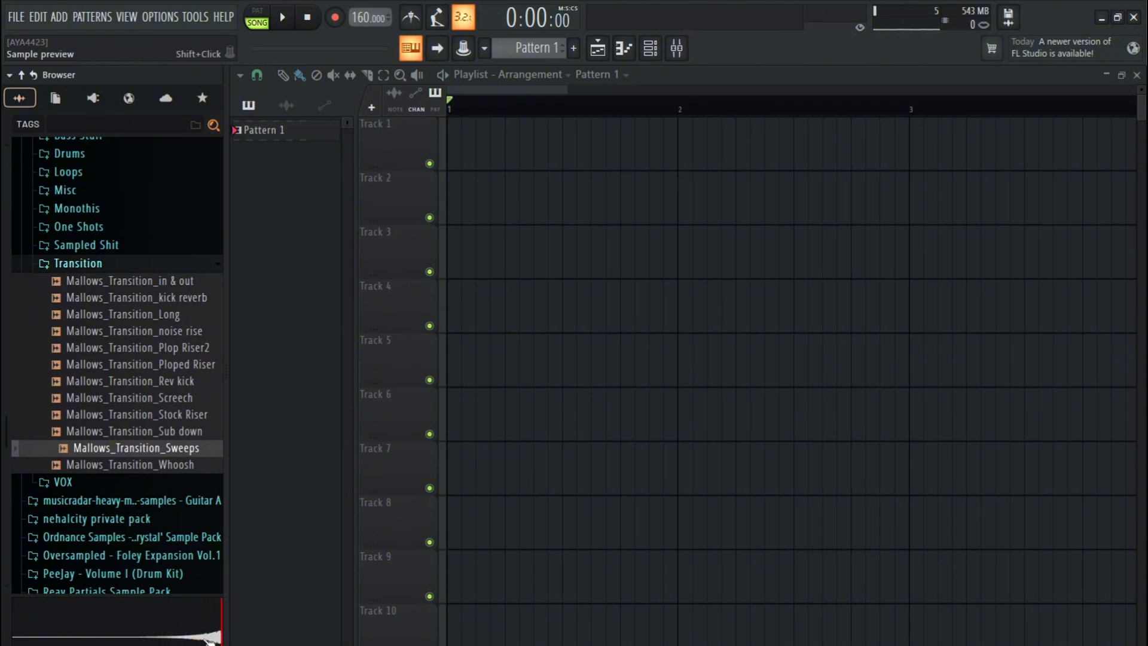
{"action": "left_click", "coordinate": [168, 283]}
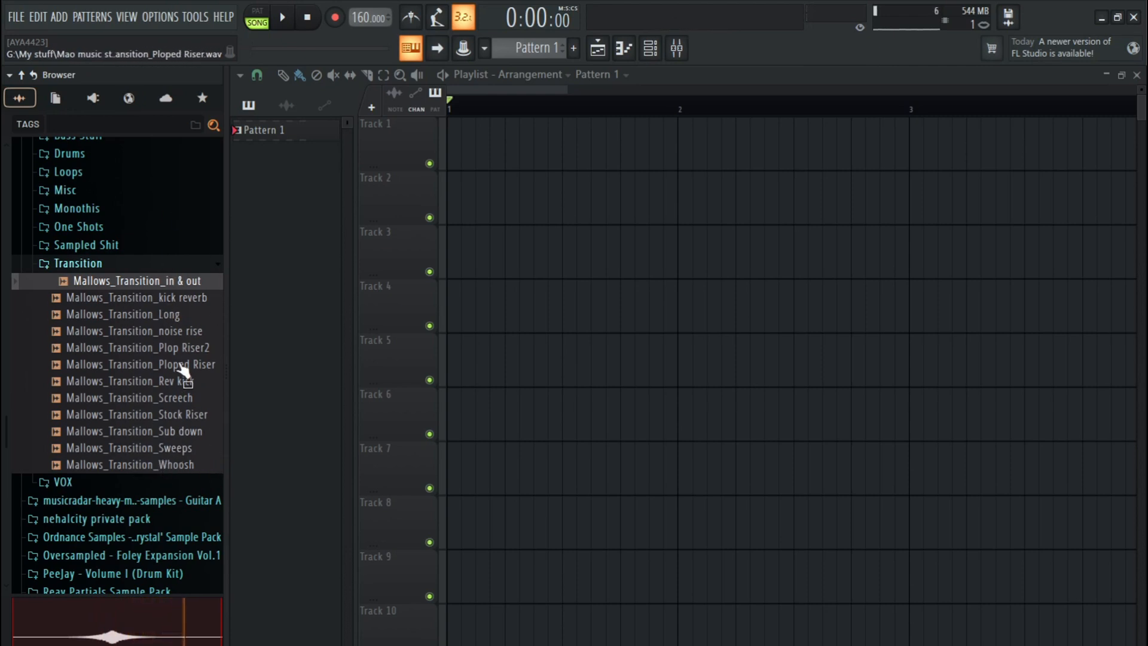
{"action": "left_click", "coordinate": [102, 469]}
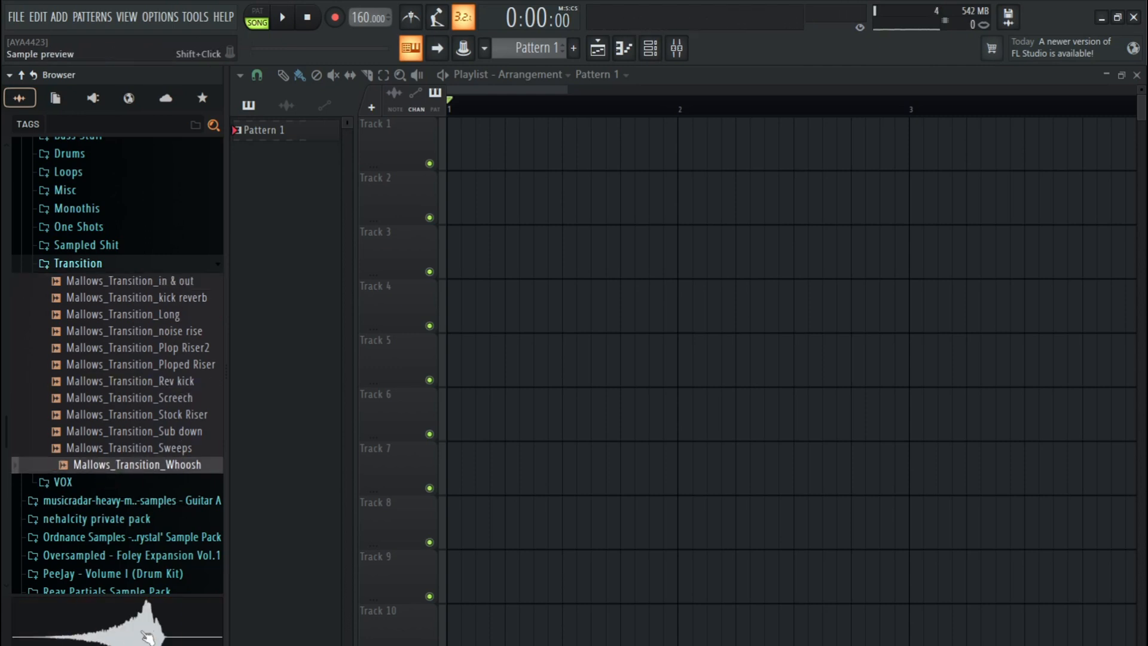